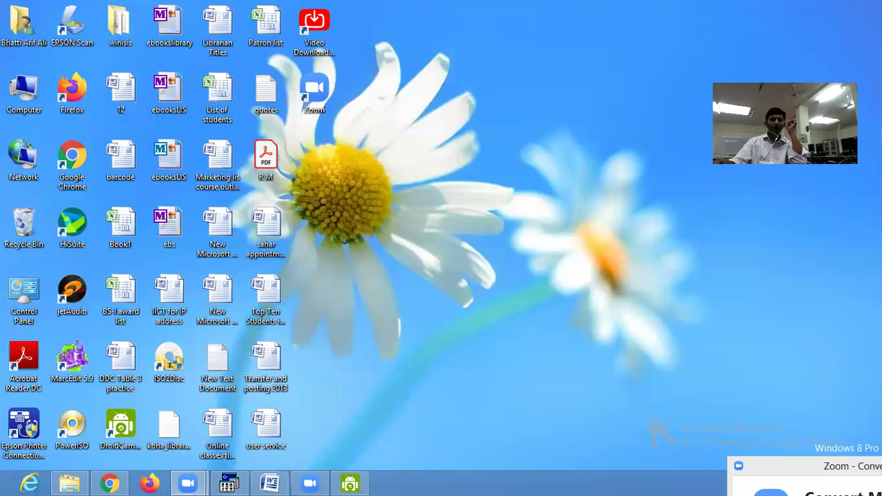
- Restore the CDS/ISIS window showing record MFN 69 of the lisas1 database
left_click(230, 482)
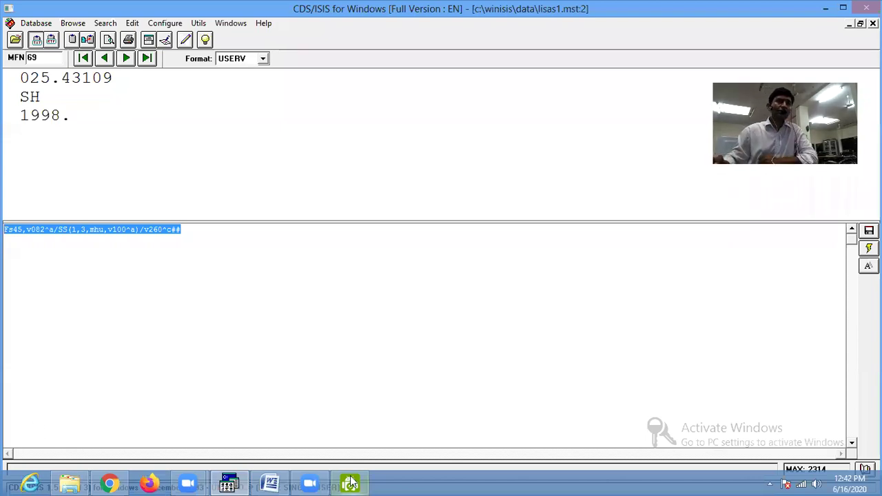
- Switch record 69 to the LISAS1 display format and open the database's term dictionary
left_click(131, 23)
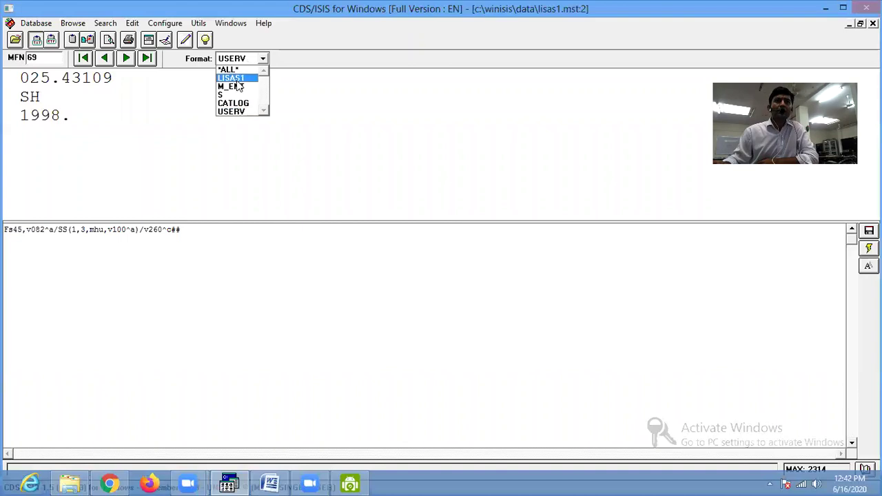
left_click(238, 83)
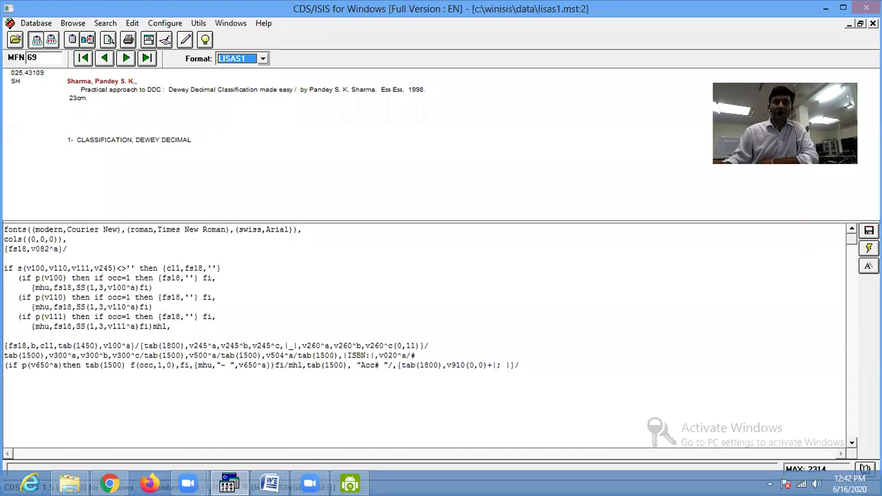
left_click(865, 469)
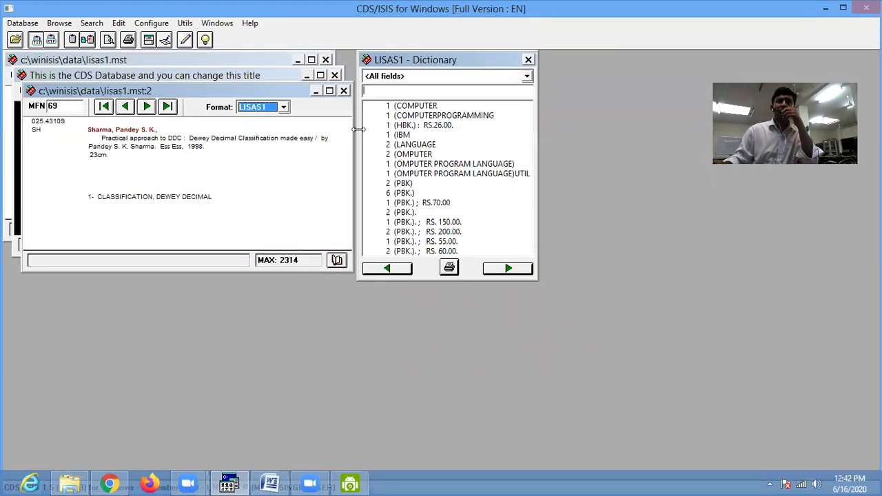
left_click(508, 268)
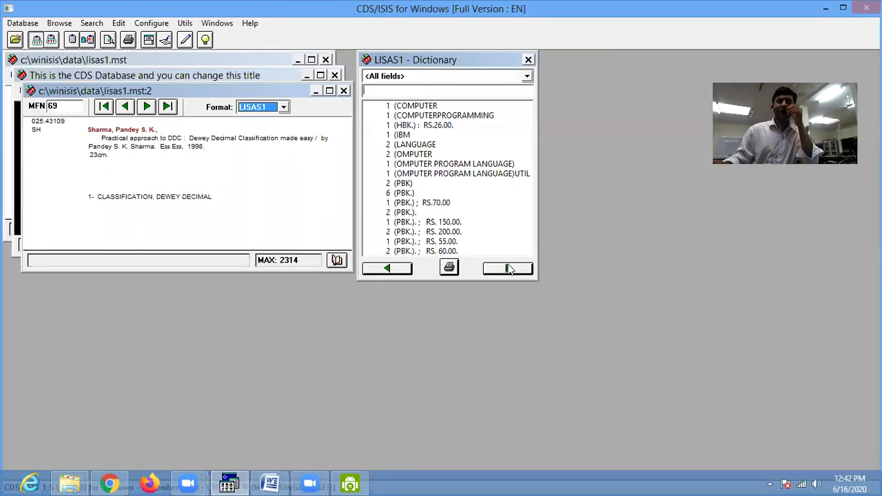
left_click(508, 269)
left_click(508, 269)
left_click(508, 269)
left_click(508, 269)
left_click(508, 269)
left_click(508, 269)
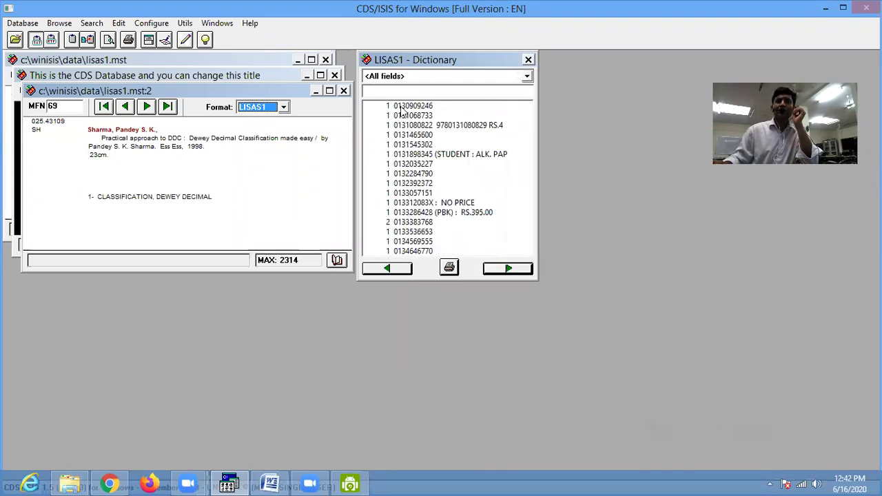
left_click(508, 269)
left_click(508, 269)
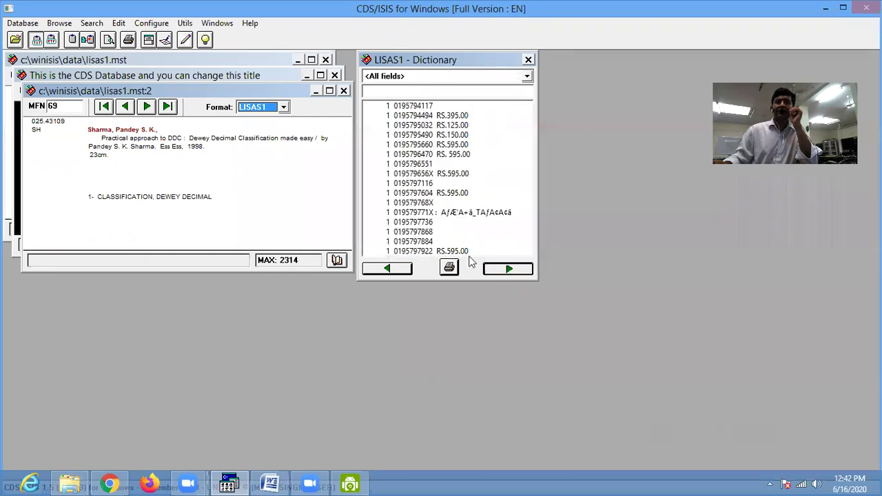
left_click(508, 269)
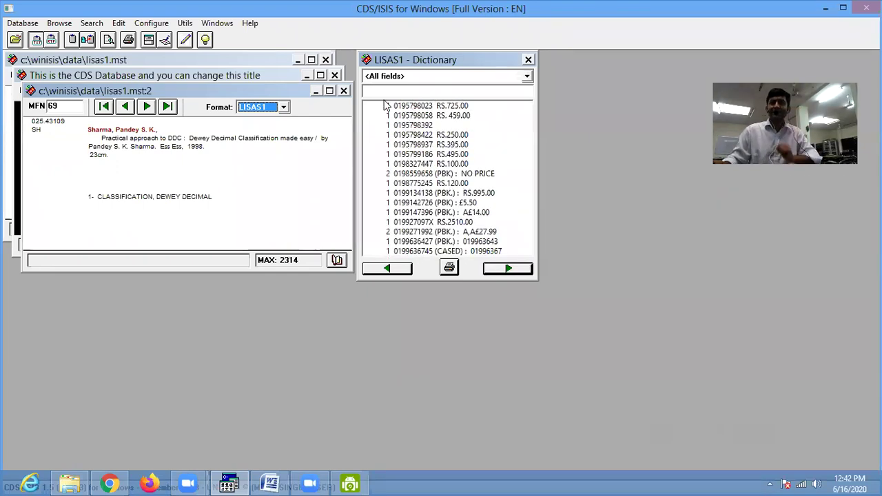
left_click(402, 177)
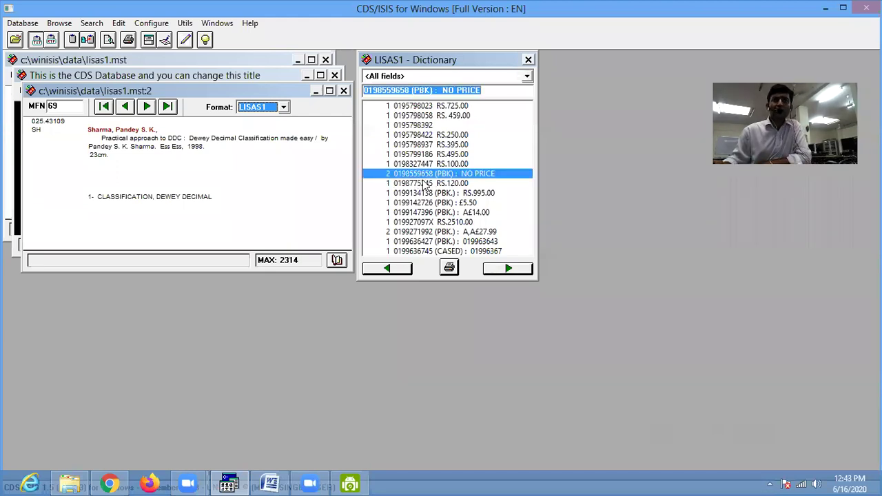
left_click(403, 233)
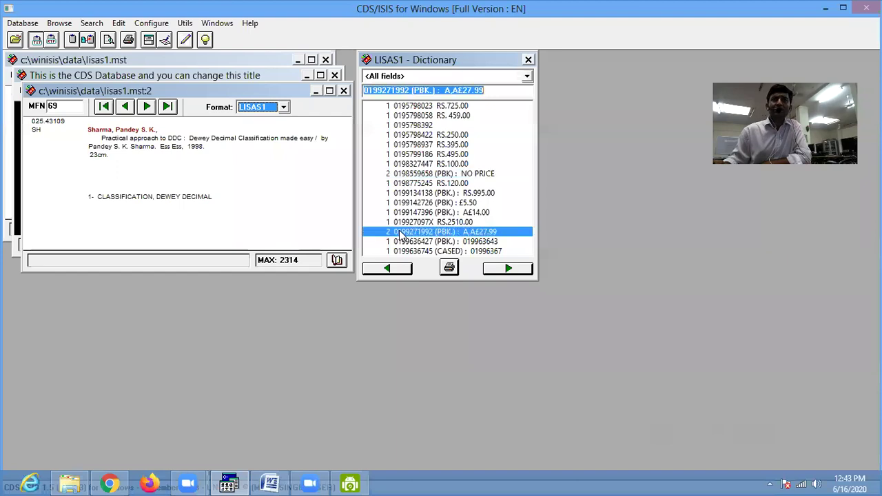
- Page on to class numbers and pick 025.3/2, 025.3/4, 025.3/432 and 025/.00285
left_click(501, 270)
left_click(501, 270)
left_click(501, 271)
left_click(501, 270)
left_click(501, 271)
left_click(500, 270)
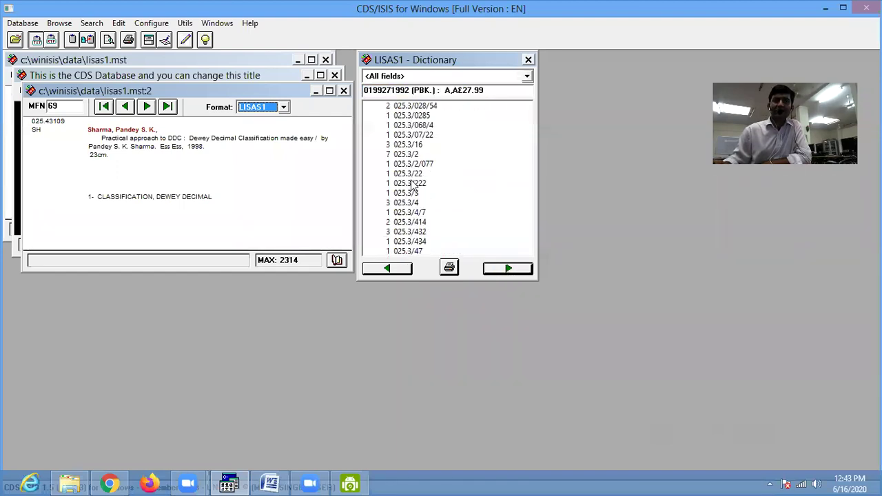
left_click(405, 156)
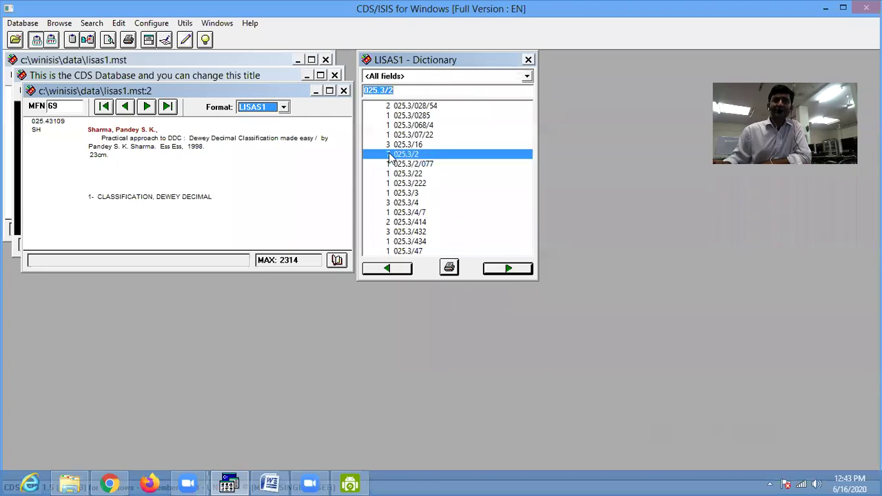
left_click(405, 204)
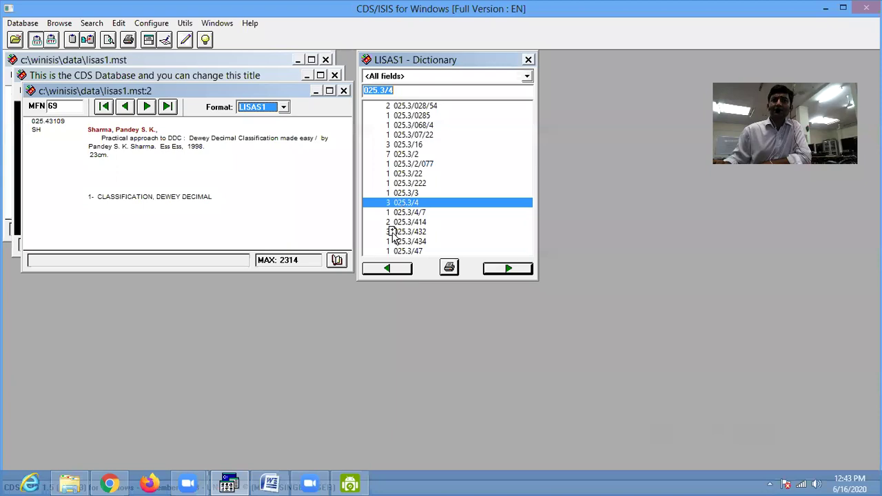
left_click(407, 232)
left_click(508, 268)
left_click(508, 268)
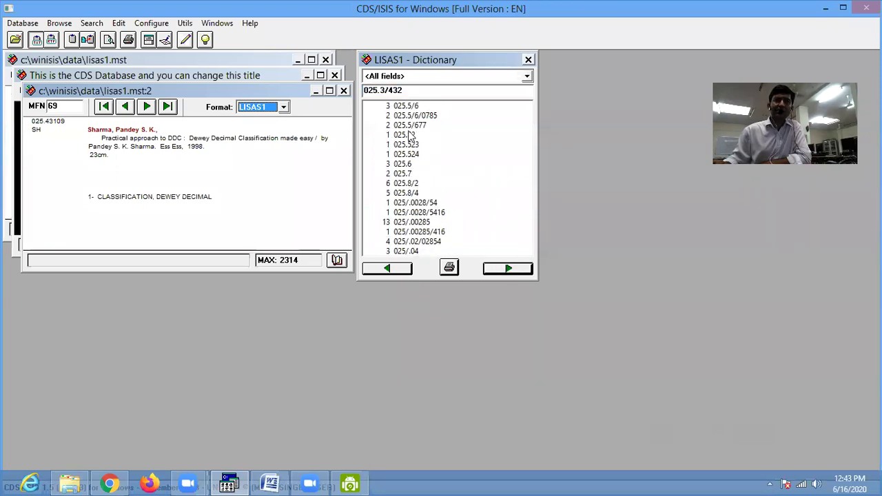
left_click(405, 223)
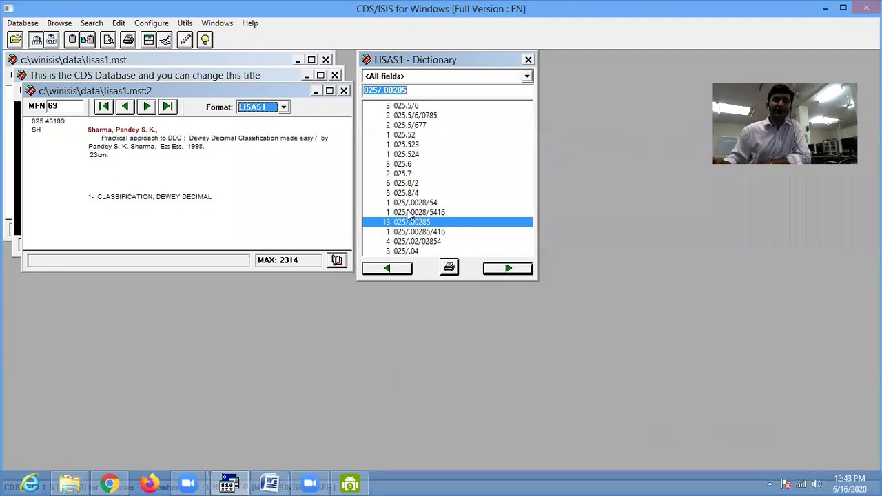
left_click(510, 269)
left_click(510, 269)
left_click(510, 269)
left_click(510, 269)
left_click(510, 269)
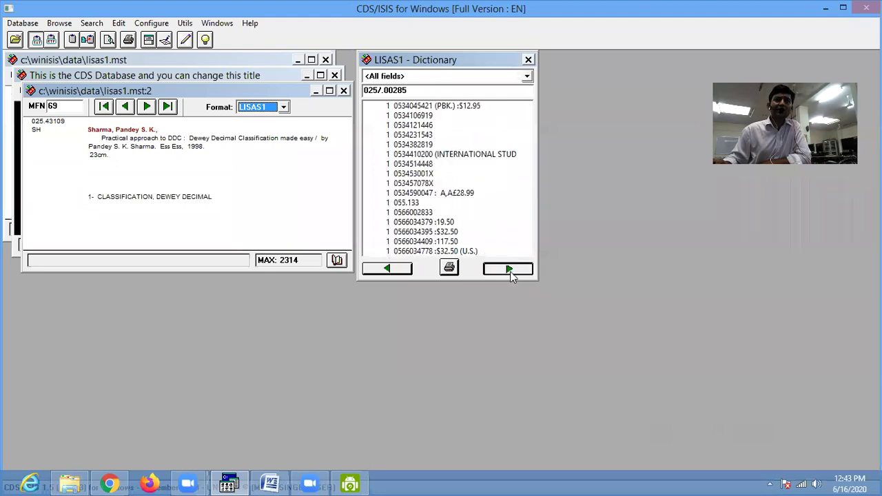
left_click(510, 268)
left_click(527, 75)
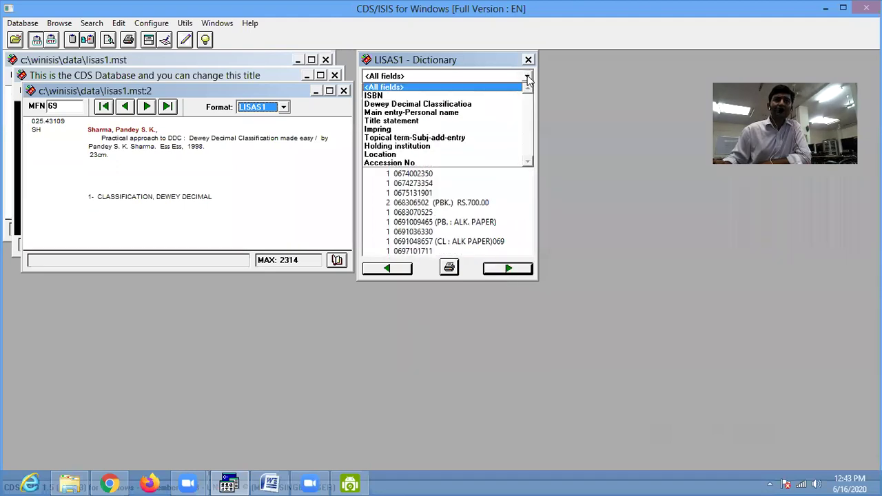
- Limit the dictionary to Dewey Decimal Classification, then Main entry-Personal name, page through, and close it
left_click(378, 104)
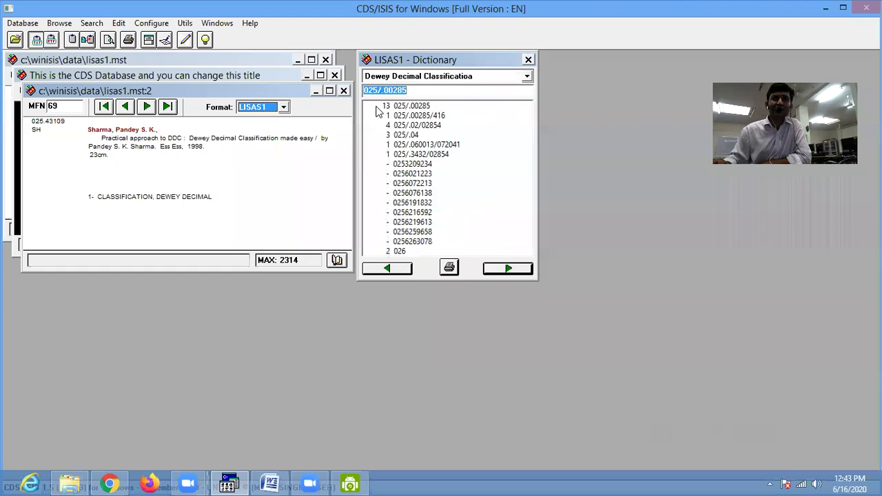
left_click(527, 77)
left_click(389, 112)
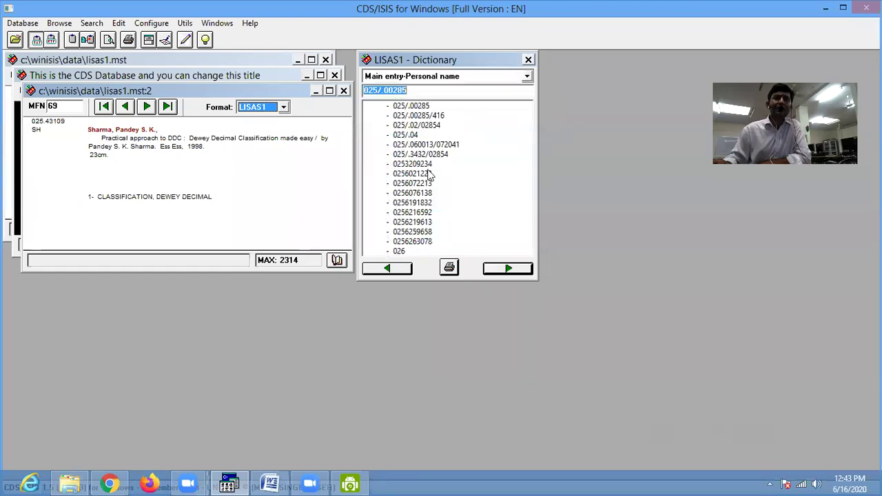
left_click(514, 271)
left_click(514, 272)
left_click(514, 272)
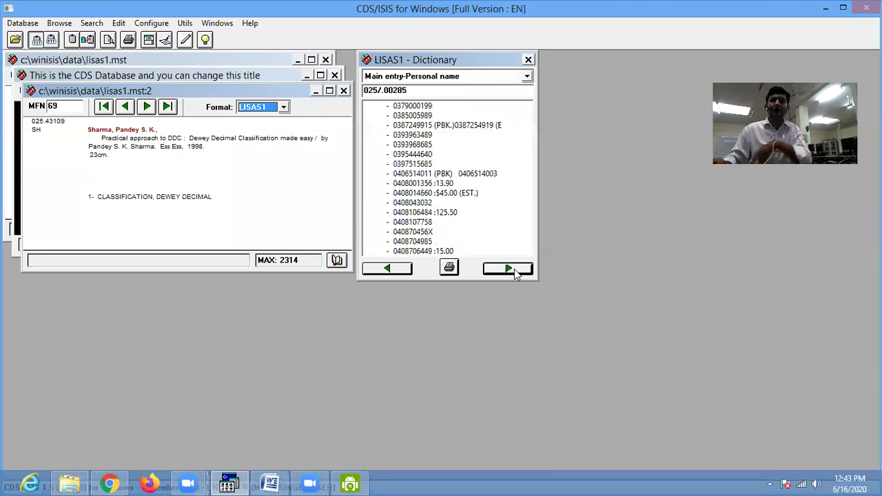
left_click(514, 272)
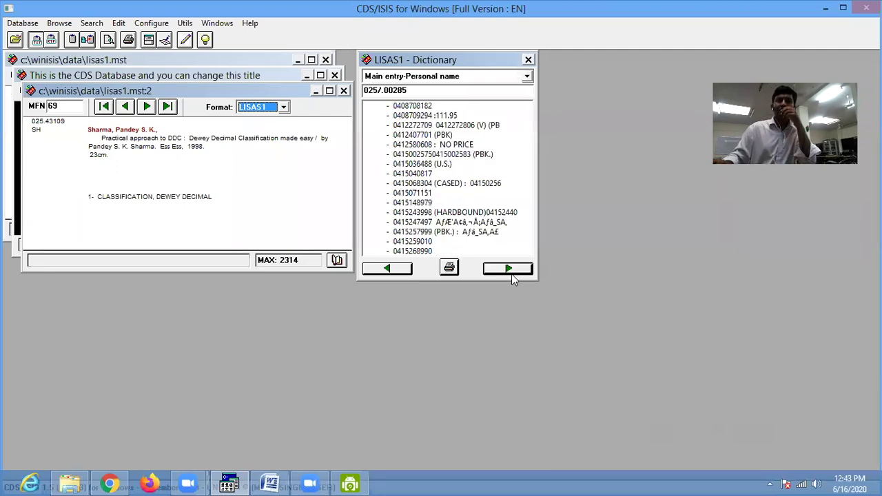
left_click(528, 60)
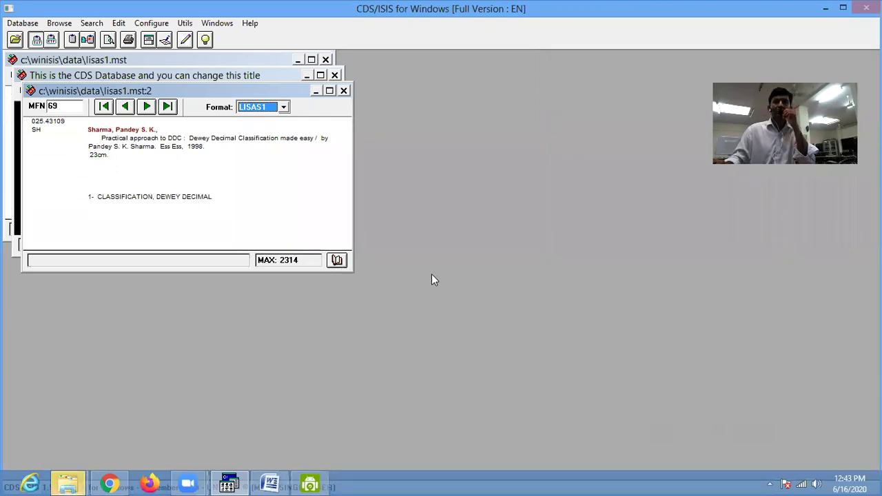
- Reopen the dictionary, jump to terms starting with A, then B, and page through the B terms
left_click(337, 260)
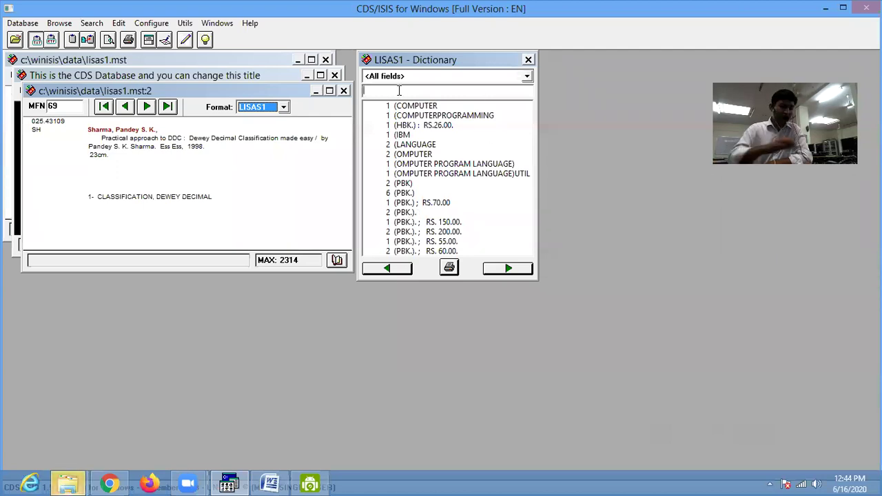
type("A")
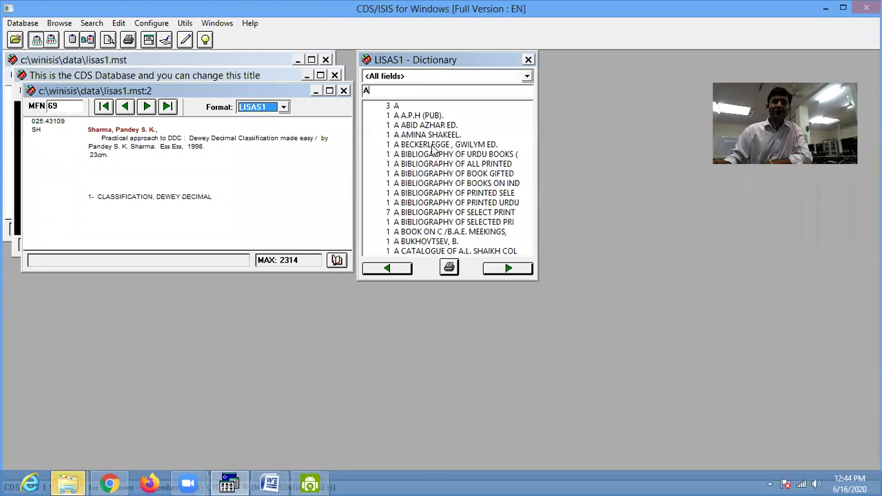
left_click_drag(376, 91, 274, 86)
type("B")
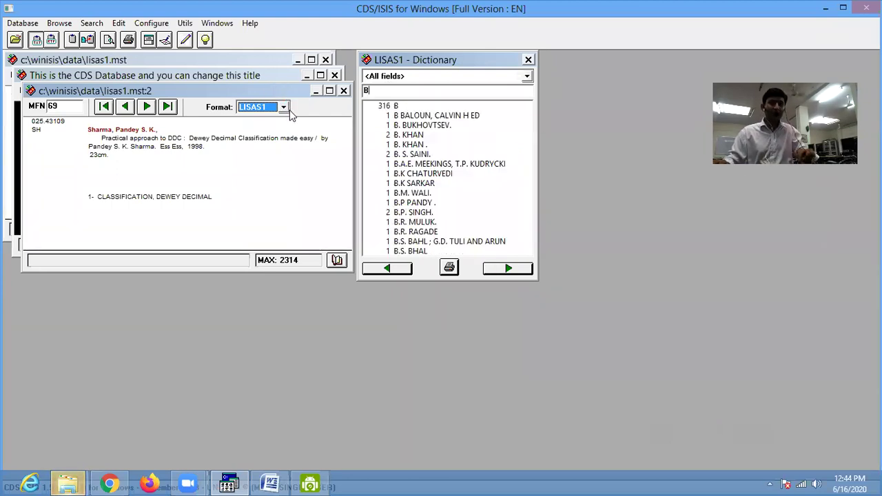
left_click(507, 270)
left_click(506, 269)
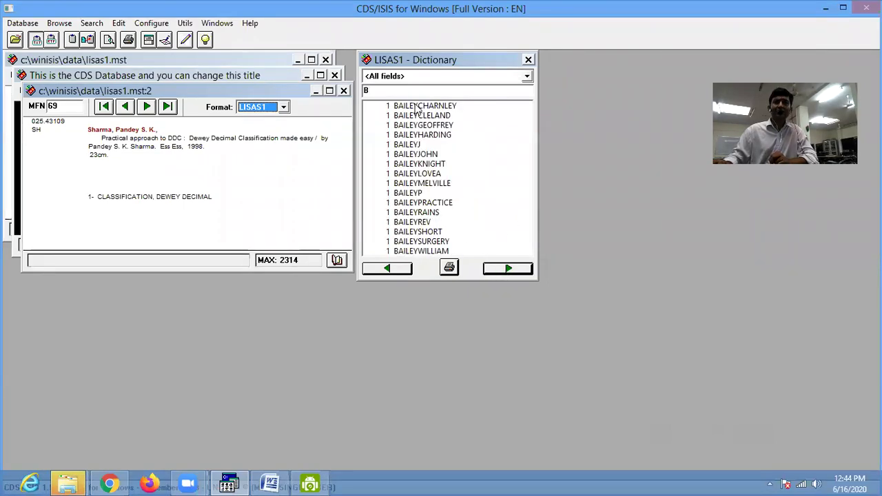
- Jump to terms starting with C, page through them, and close the dictionary
key("BackSpace")
type("C")
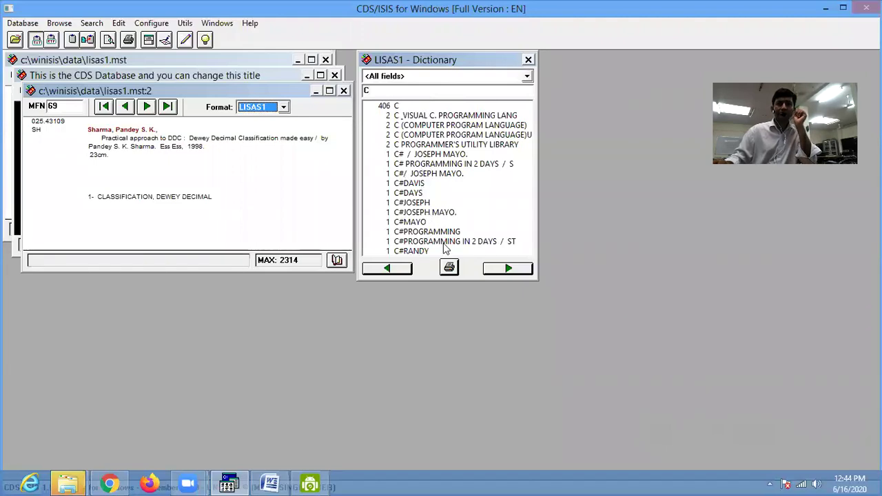
left_click(507, 269)
left_click(507, 268)
left_click(507, 269)
left_click(504, 270)
left_click(504, 270)
left_click(505, 271)
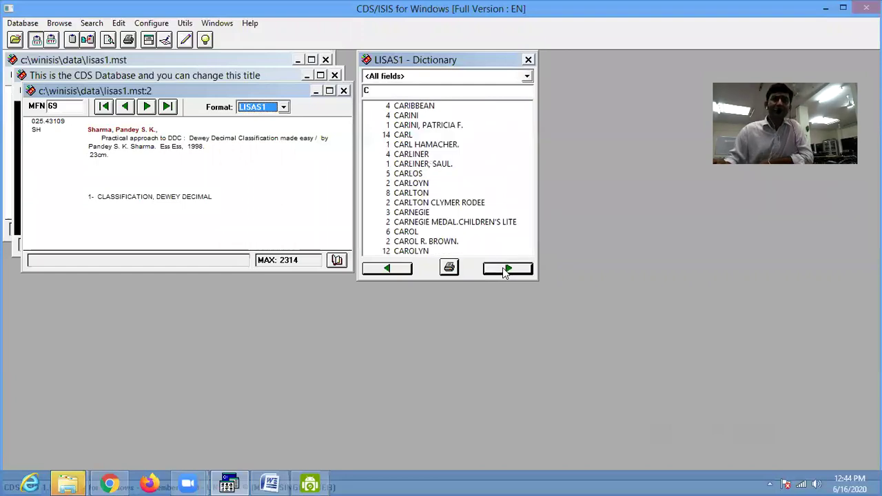
left_click(505, 271)
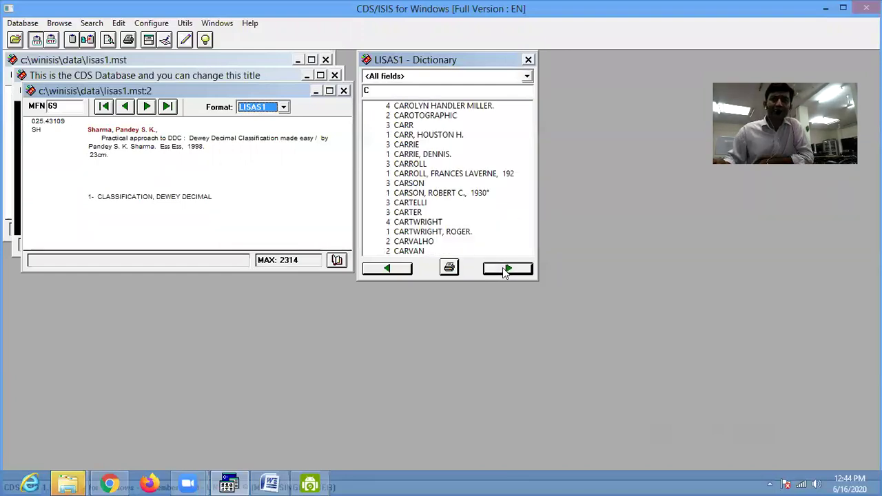
left_click(528, 60)
- Open the LISAS1 field selection table and select its first 245 title entry
left_click(120, 24)
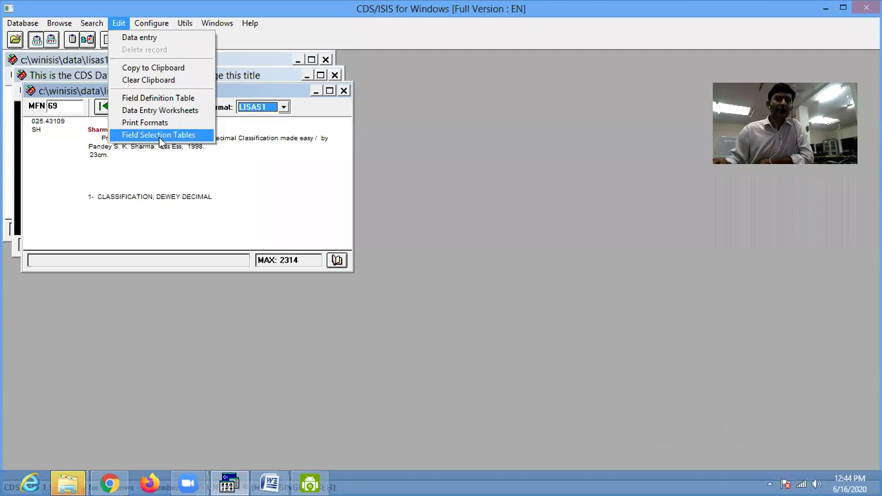
left_click(160, 135)
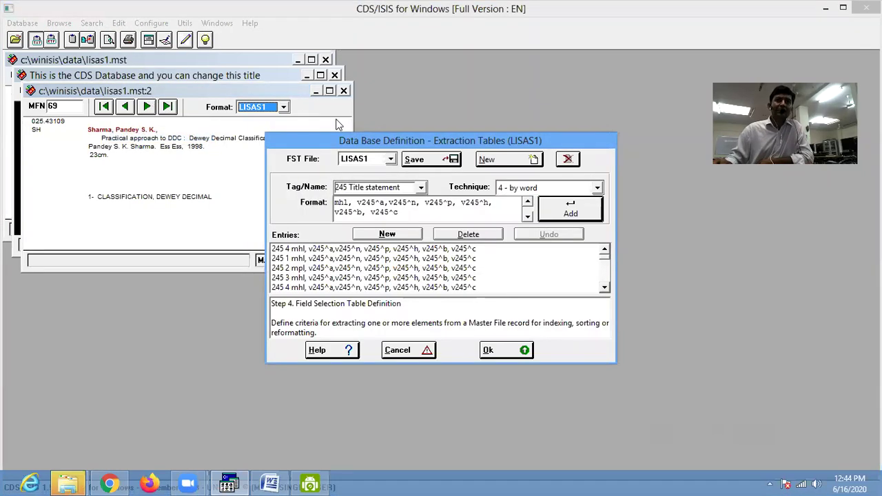
left_click_drag(463, 141, 409, 93)
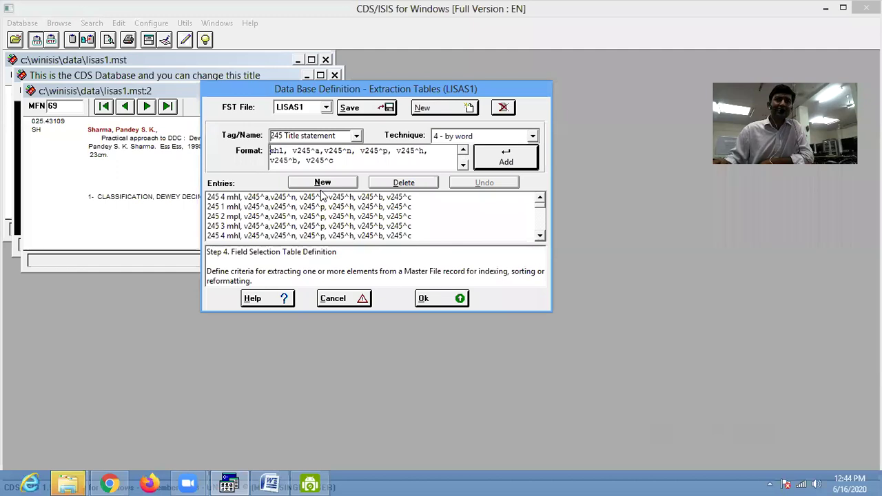
left_click(277, 199)
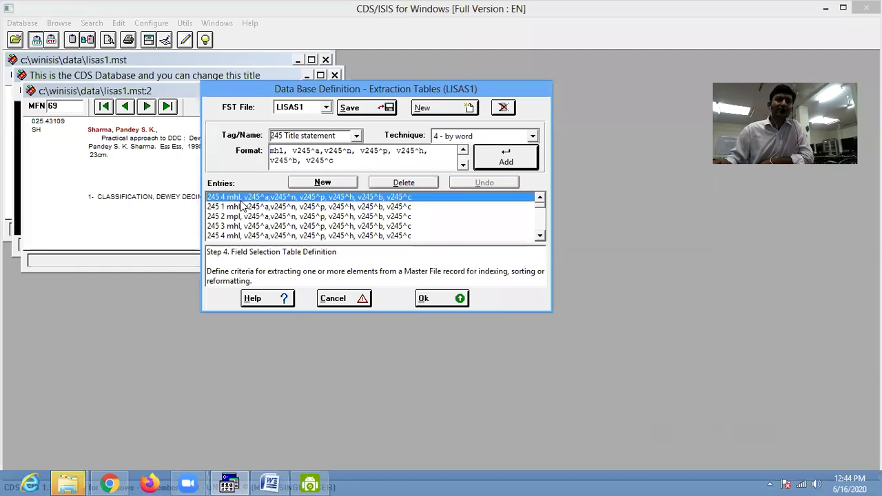
- Delete the 245 title entries and the 100, 20 and 650 entries from the table
left_click(407, 189)
left_click(409, 186)
left_click(410, 186)
left_click(411, 186)
left_click(411, 188)
left_click(411, 188)
left_click(413, 191)
left_click(414, 193)
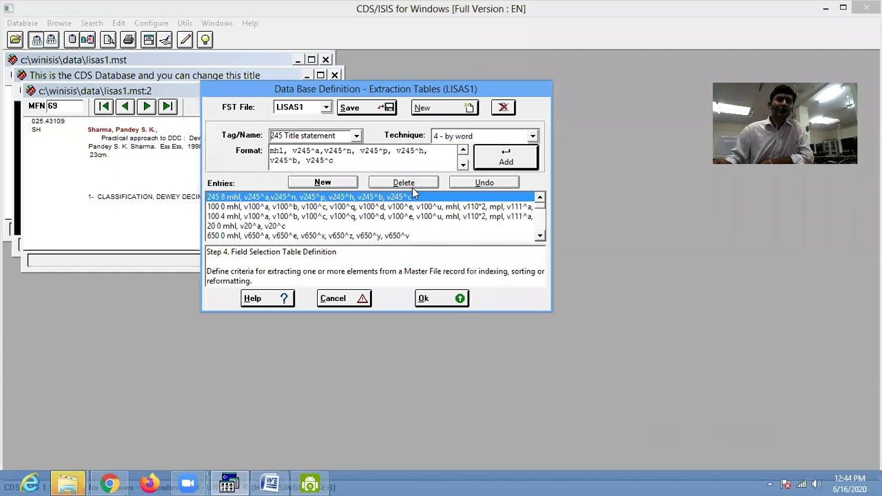
left_click(414, 187)
left_click(417, 184)
left_click(418, 184)
left_click(421, 182)
left_click(423, 180)
- Delete the remaining 650, 852 and 910 entries and try saving the empty table
left_click(424, 180)
left_click(424, 180)
left_click(426, 180)
left_click(426, 180)
left_click(425, 180)
left_click(426, 181)
left_click(427, 182)
left_click(427, 183)
left_click(428, 182)
left_click(427, 182)
left_click(425, 182)
left_click(424, 181)
left_click(423, 181)
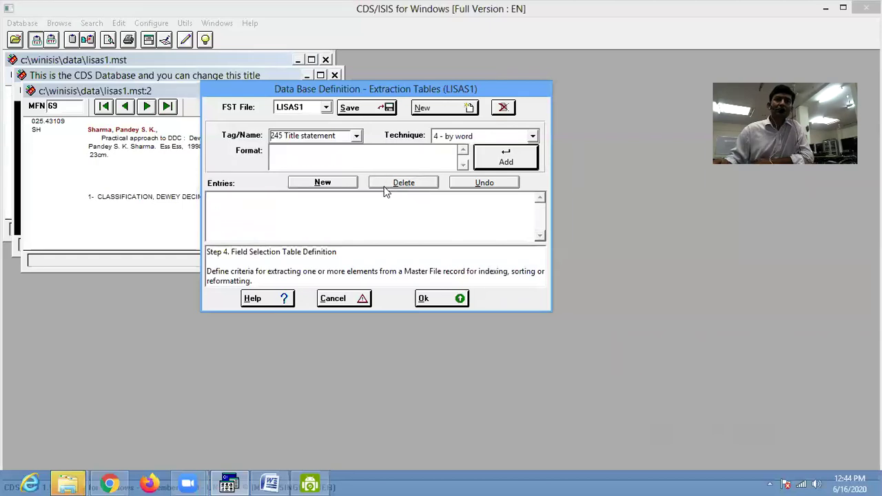
left_click(369, 110)
- Dismiss the empty-table warning and add a single new entry 1 0 mhl v245^a
left_click(481, 288)
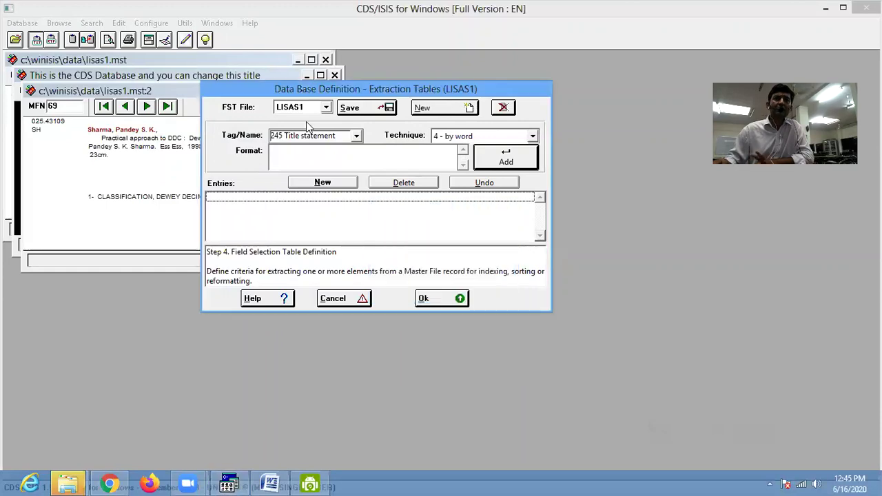
left_click(339, 154)
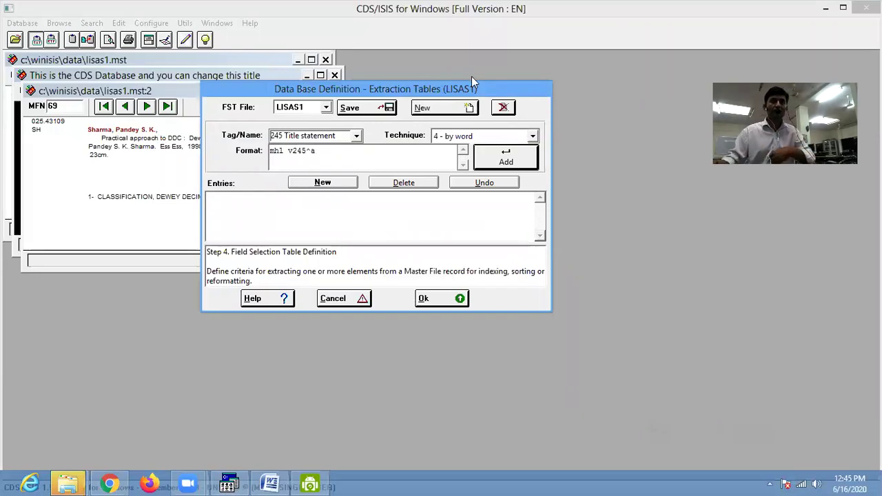
left_click(514, 160)
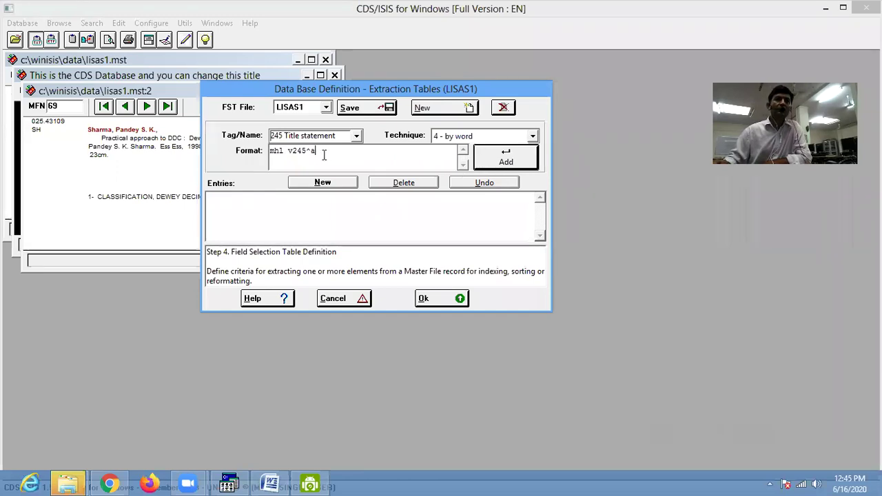
left_click(508, 164)
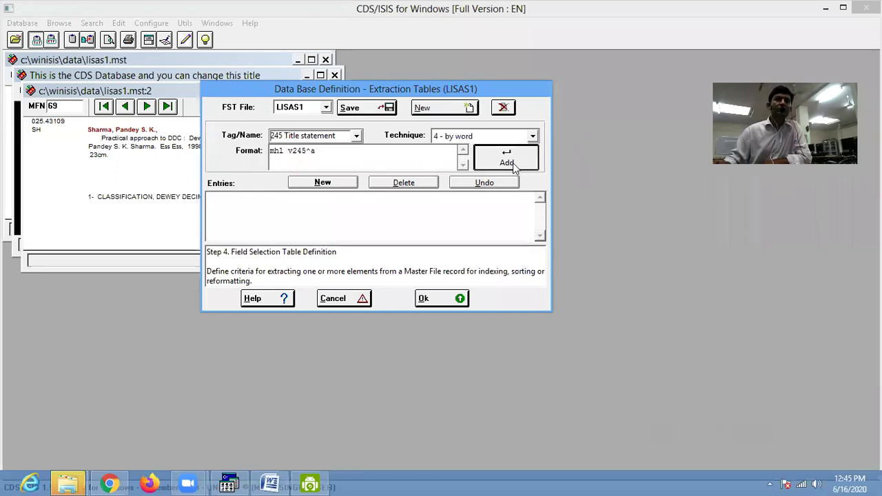
left_click(336, 184)
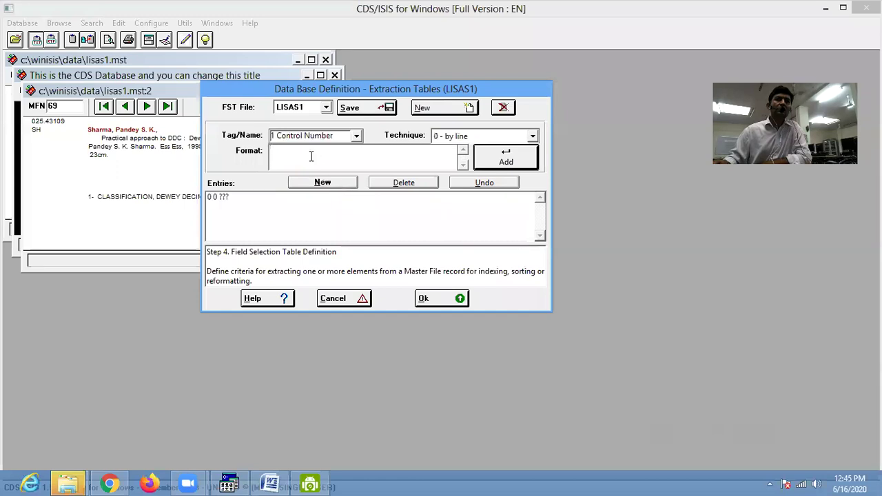
type("v")
type("hl")
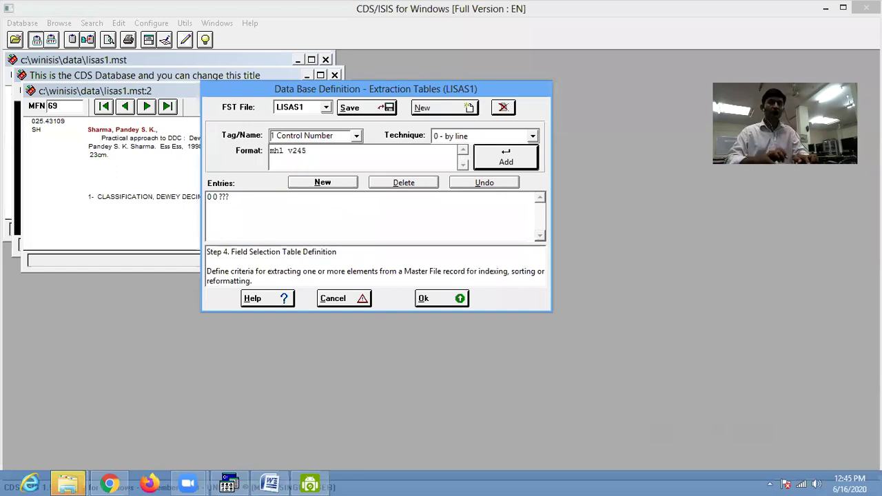
left_click(497, 159)
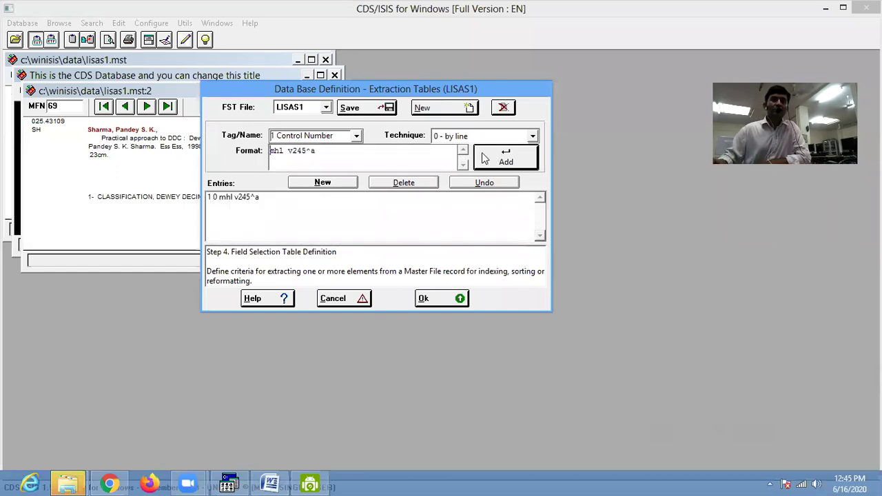
- Save the field selection table, acknowledge the confirmation and close the table definition
left_click(352, 109)
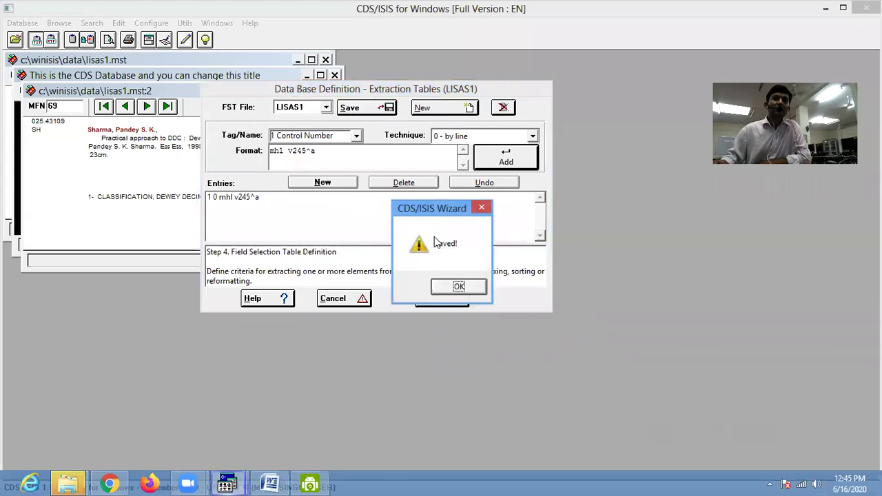
left_click(455, 287)
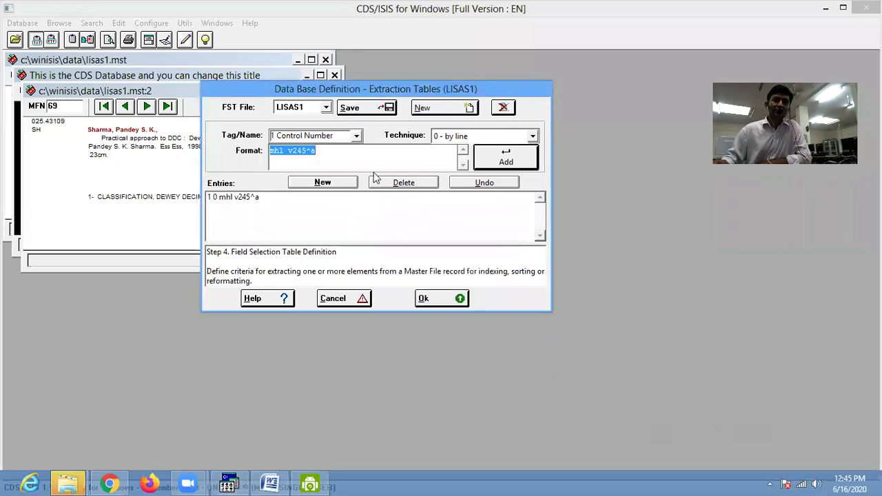
left_click(438, 304)
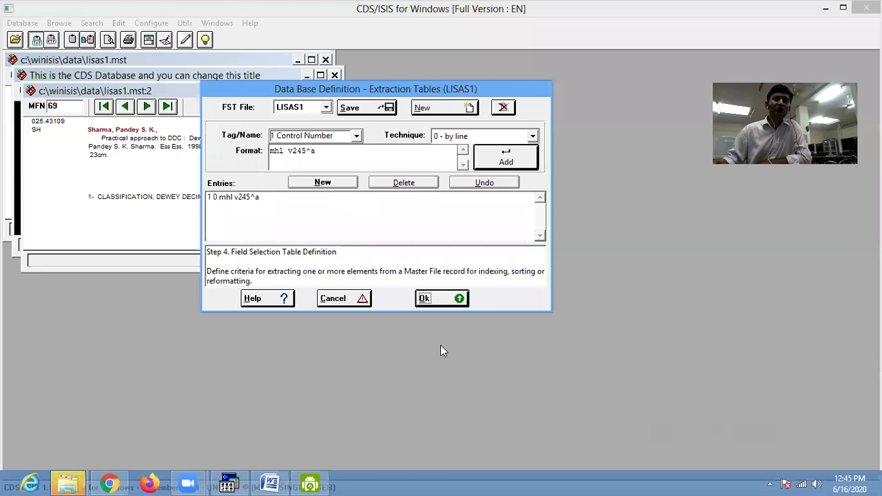
left_click(443, 302)
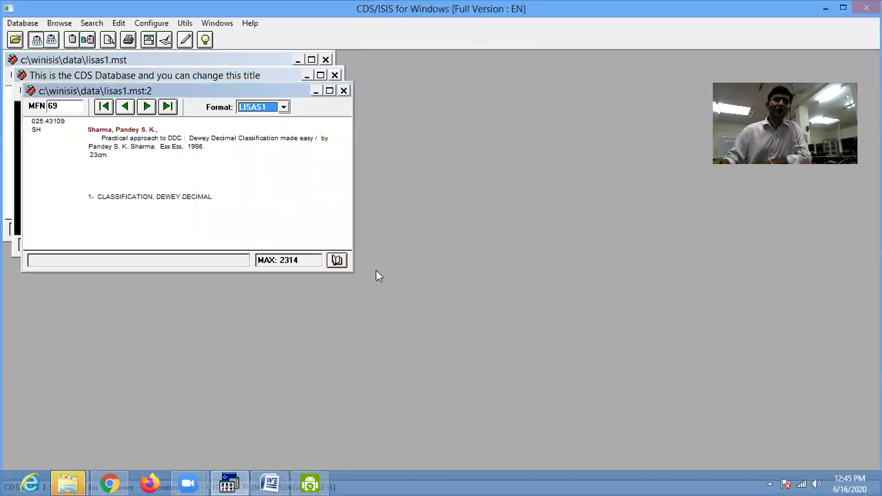
- Run Full Inverted File Generation for lisas1 and dismiss the completed progress report
left_click(23, 24)
left_click(36, 123)
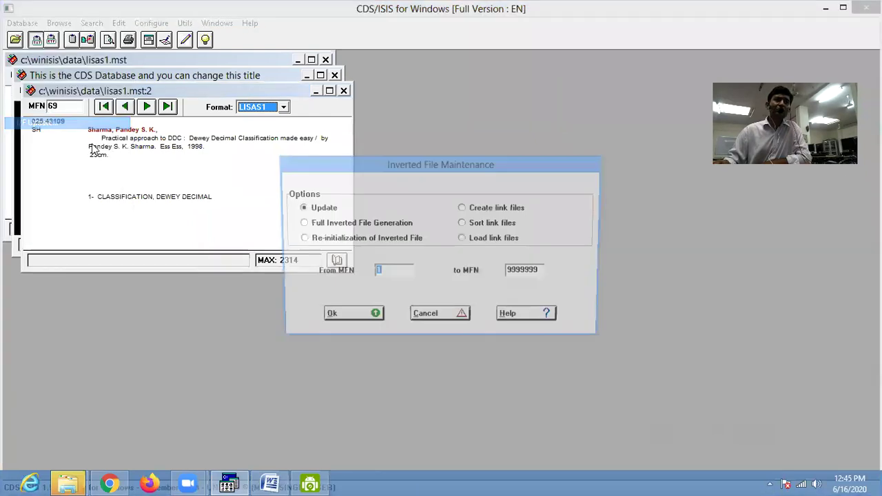
left_click(301, 223)
left_click(349, 320)
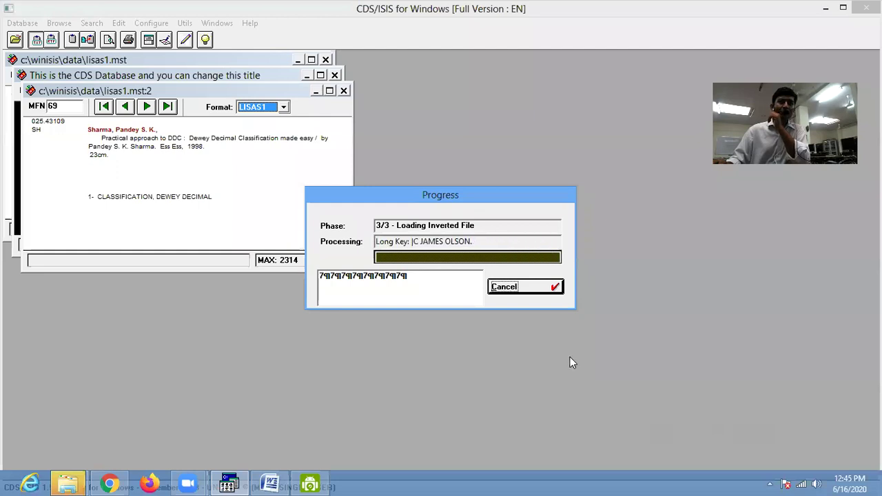
left_click(525, 288)
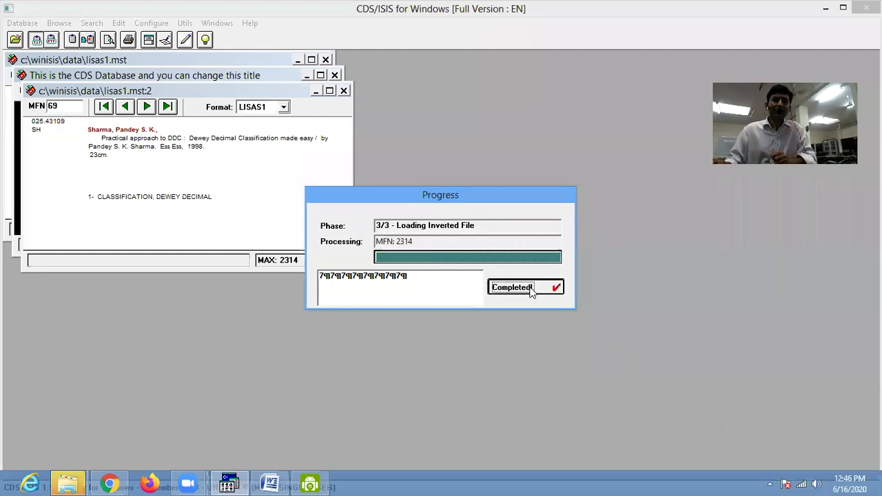
left_click(119, 23)
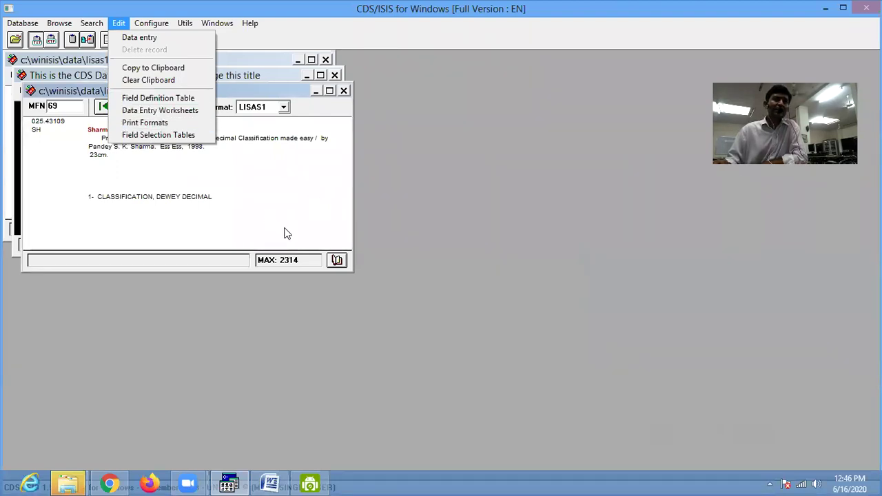
left_click(246, 215)
left_click(23, 25)
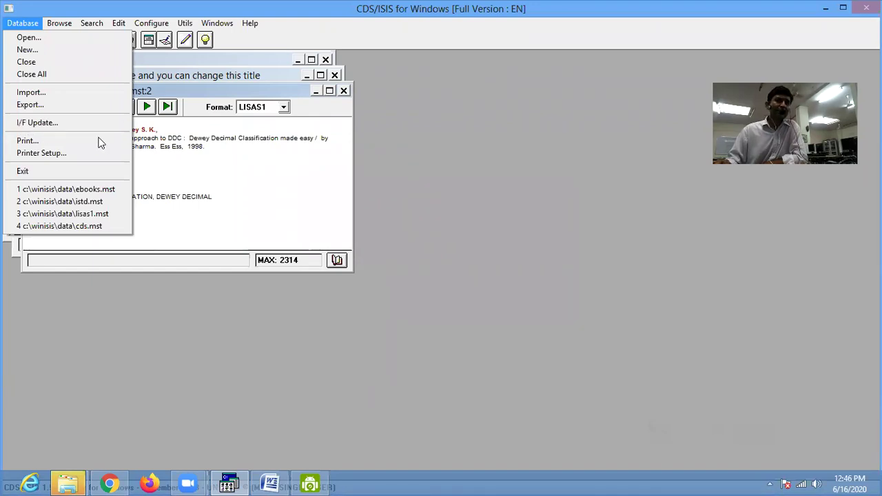
left_click(237, 142)
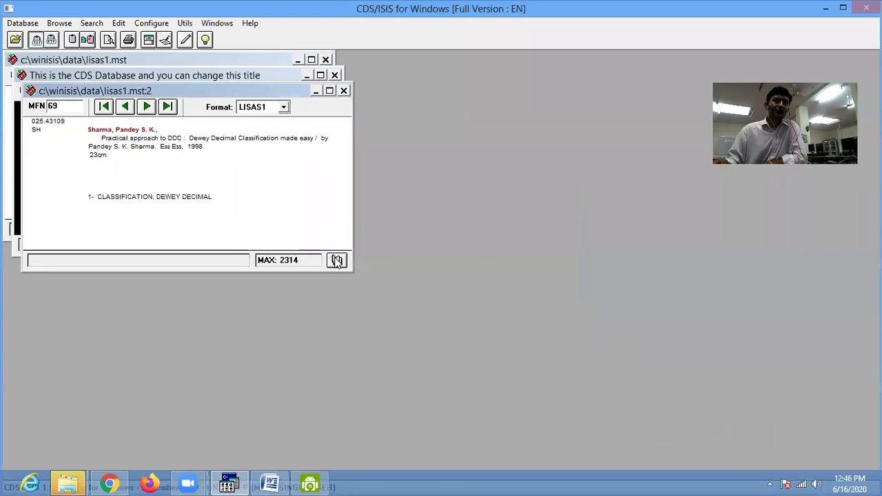
left_click(336, 260)
left_click(527, 76)
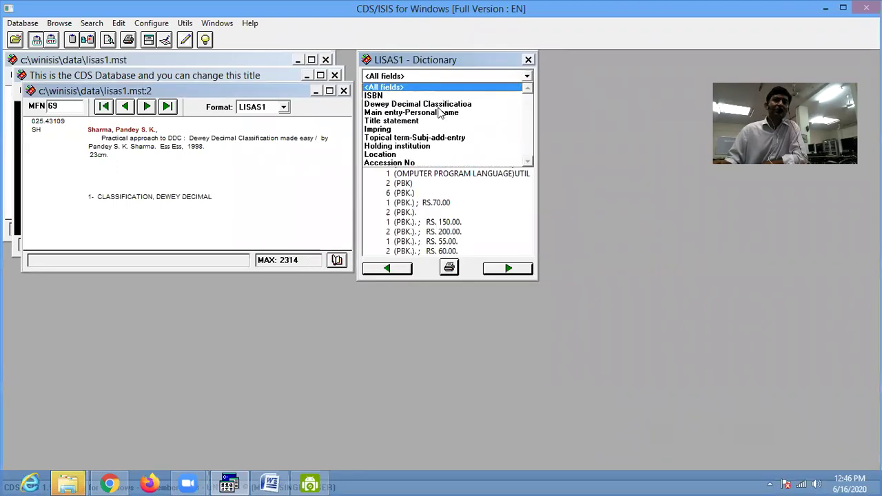
left_click(389, 213)
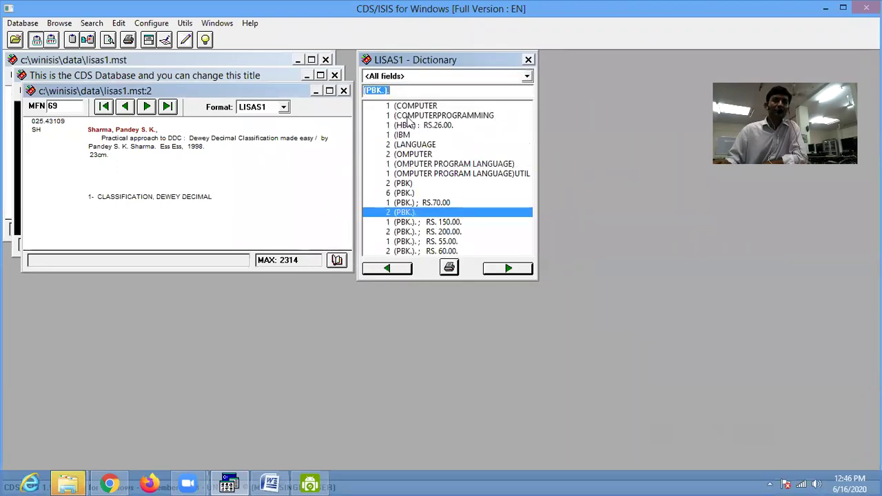
left_click(529, 60)
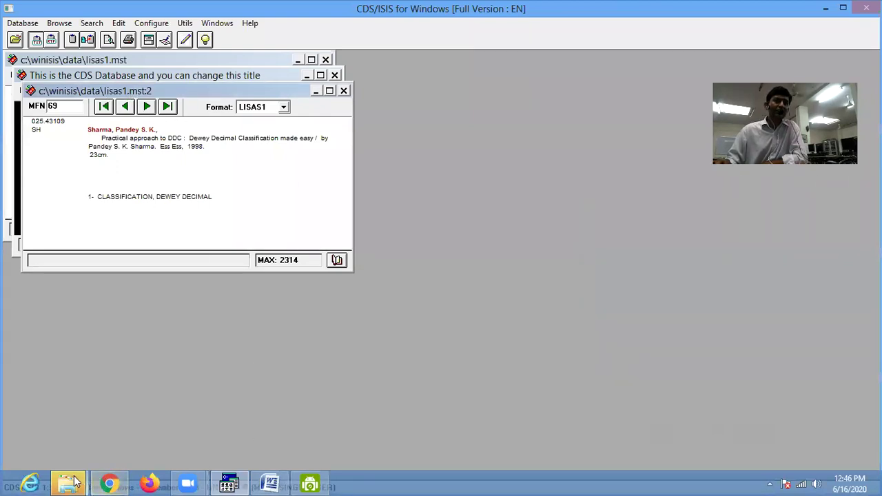
- Open C:\WINISIS\DATA in Explorer and select the LISAS1.fst file
mouse_move(76, 481)
left_click(270, 446)
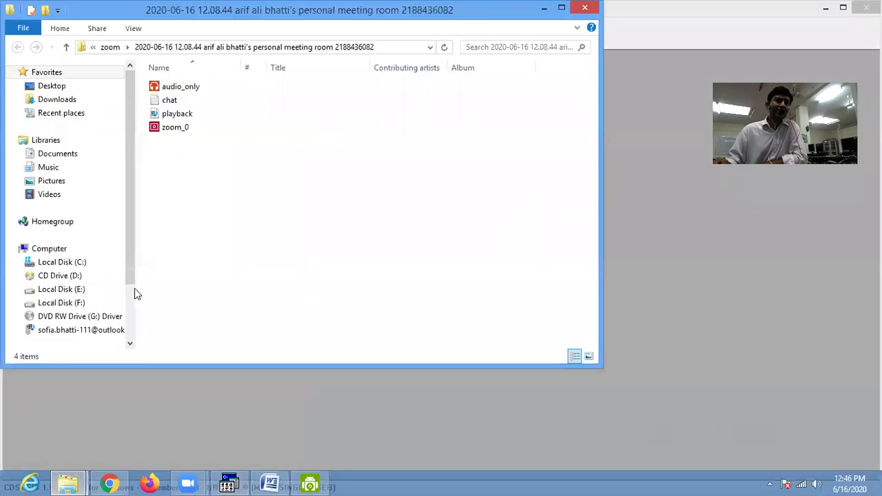
left_click(62, 262)
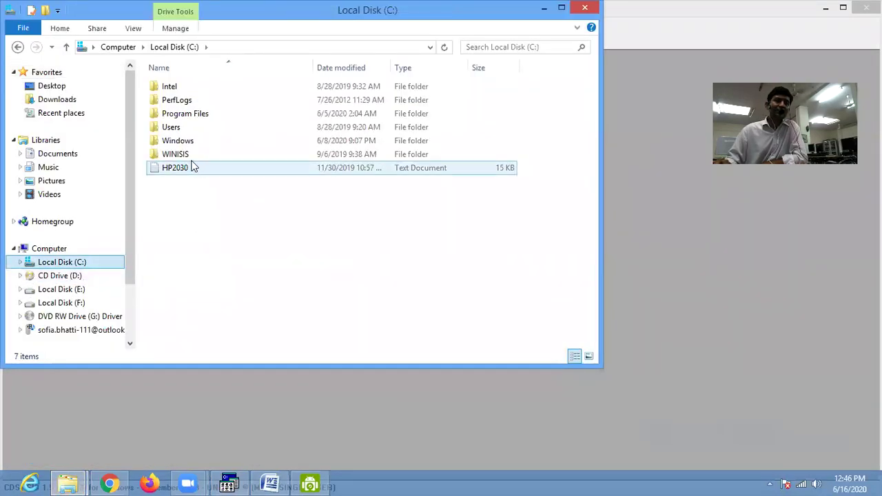
double_click(181, 154)
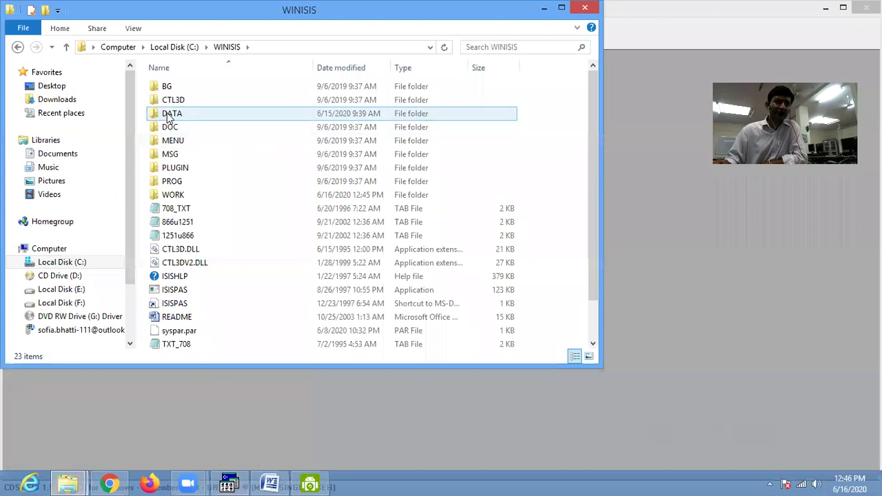
double_click(168, 114)
left_click(180, 144)
key("l")
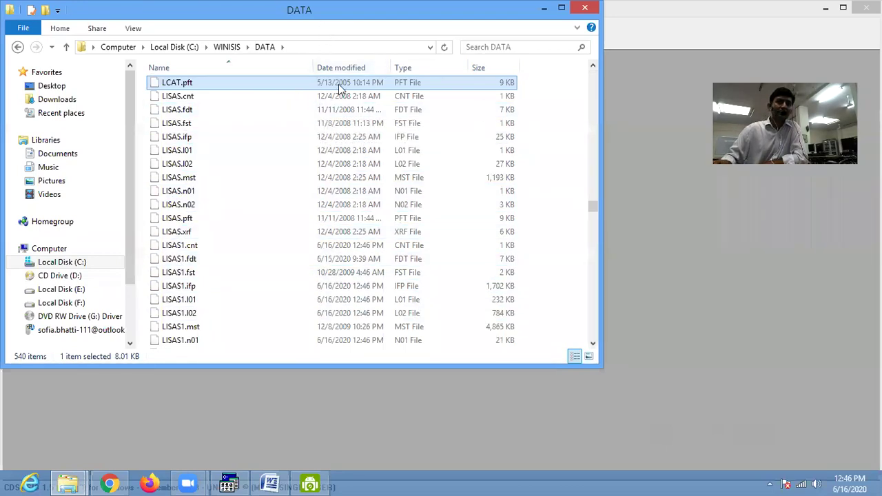
left_click(181, 275)
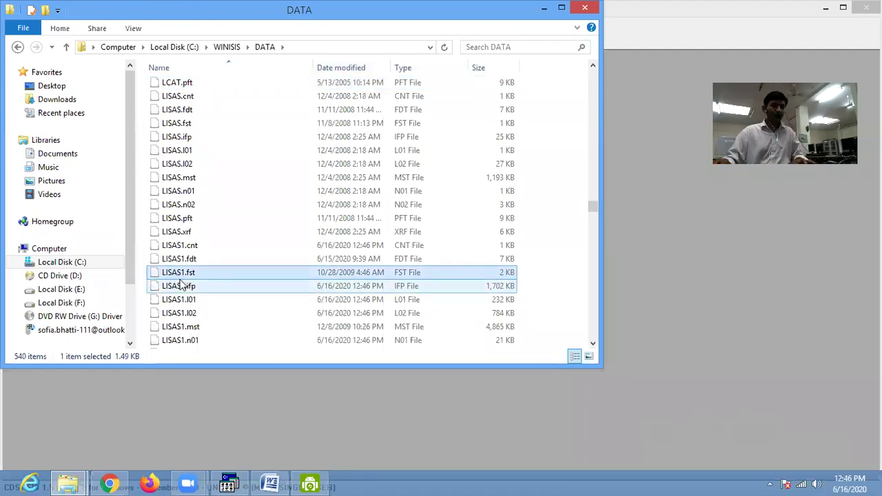
- Step through LISAS1.ifp, LISAS1.I02 and LISAS1.pft, cancelling an accidental rename
scroll(183, 284, "up", 3)
scroll(200, 257, "down", 15)
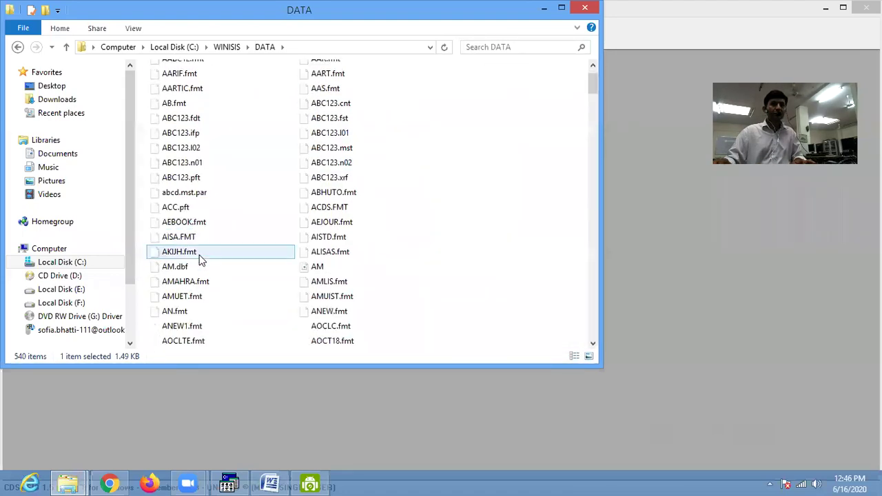
left_click(355, 275)
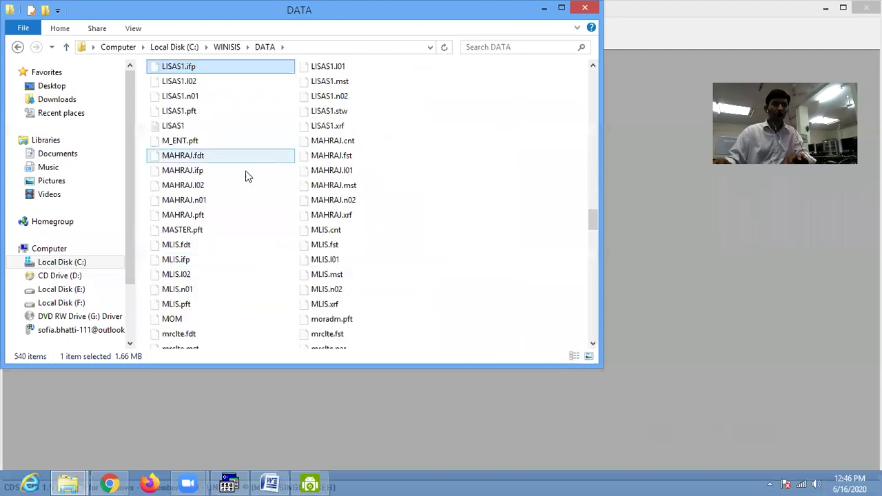
key("Right")
key("Right")
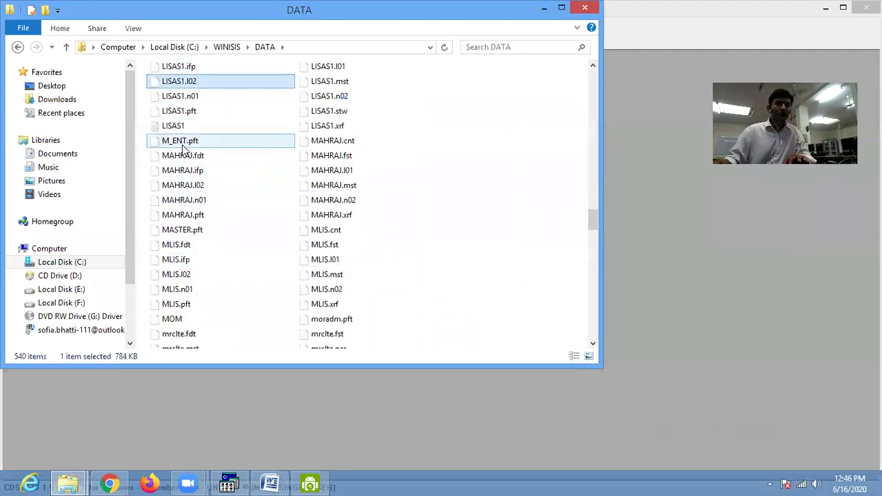
key("Right")
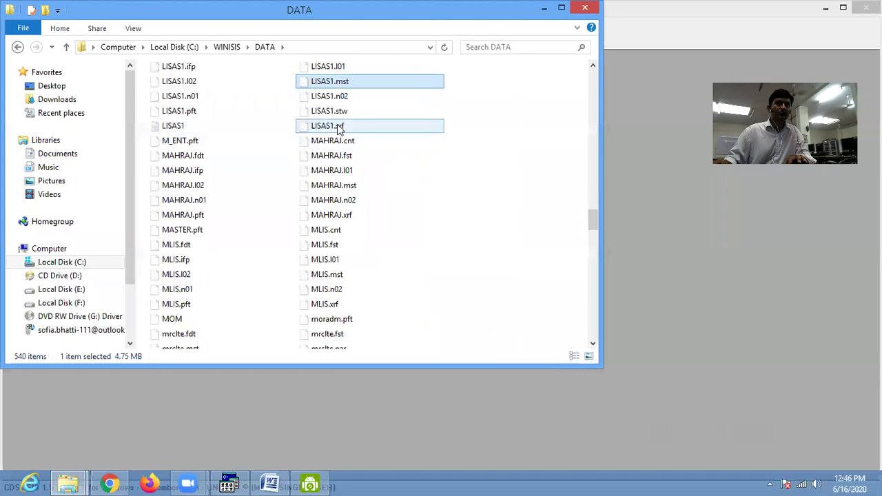
left_click(194, 117)
left_click(191, 117)
key("Escape")
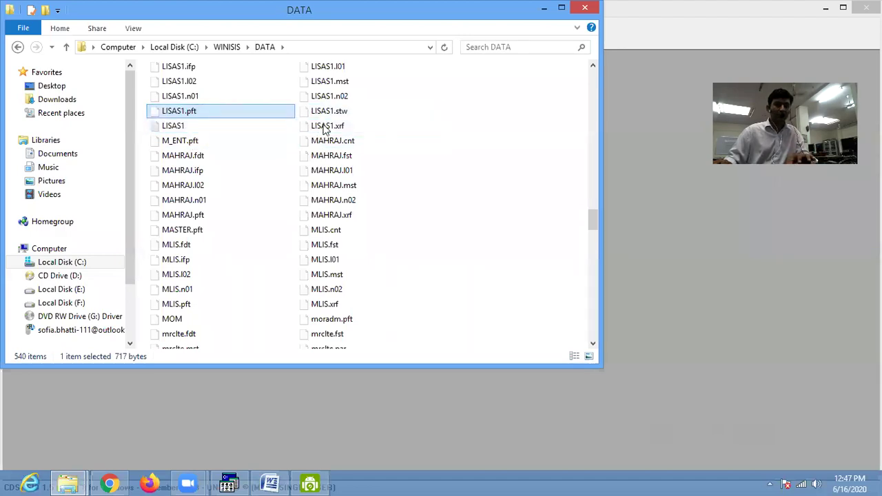
- Step through the LISAS database files down to LISAS.xrf, then reselect LISAS1.fst
key("Right")
key("Left")
key("Down")
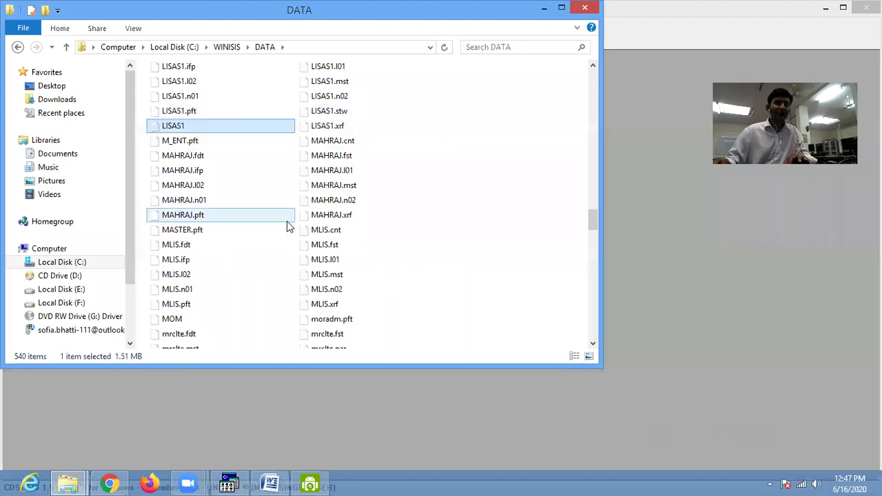
key("Right")
key("l")
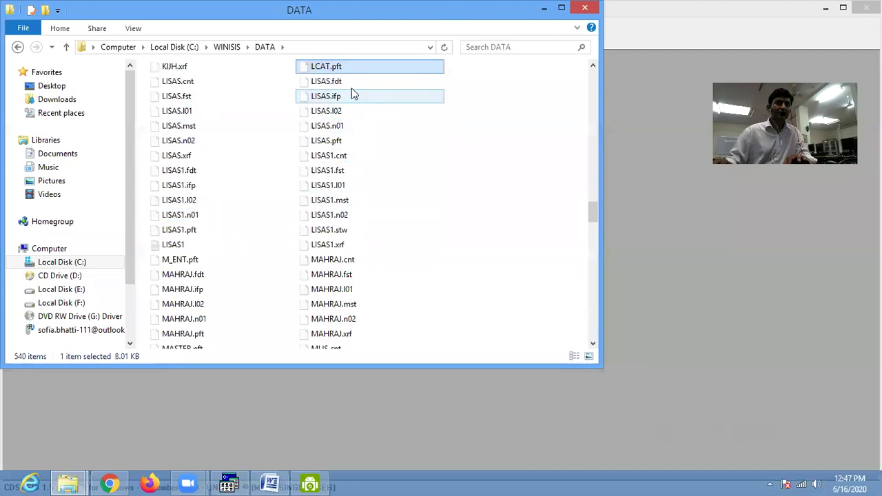
key("Right")
key("Right")
key("Down")
key("Down")
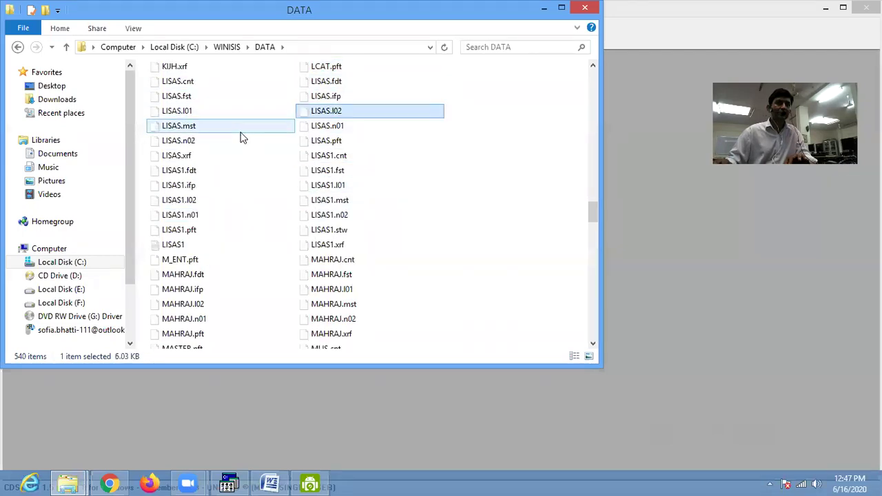
key("Down")
key("Down")
key("Right")
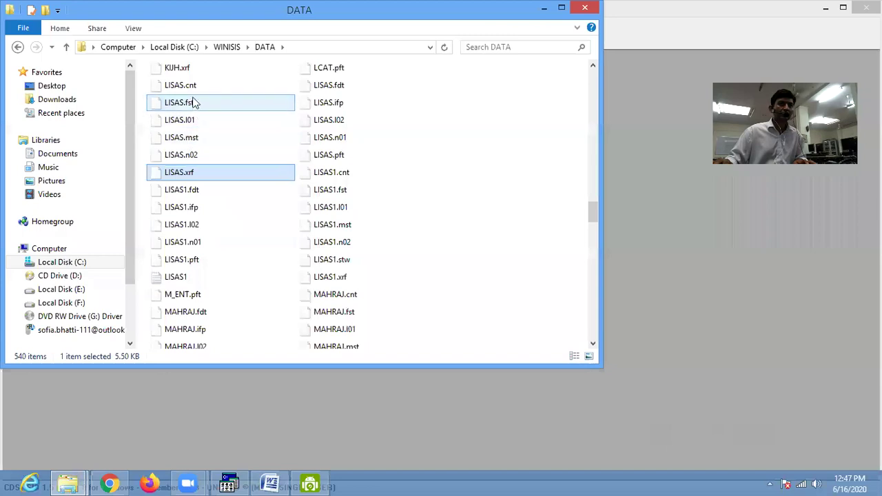
left_click(316, 198)
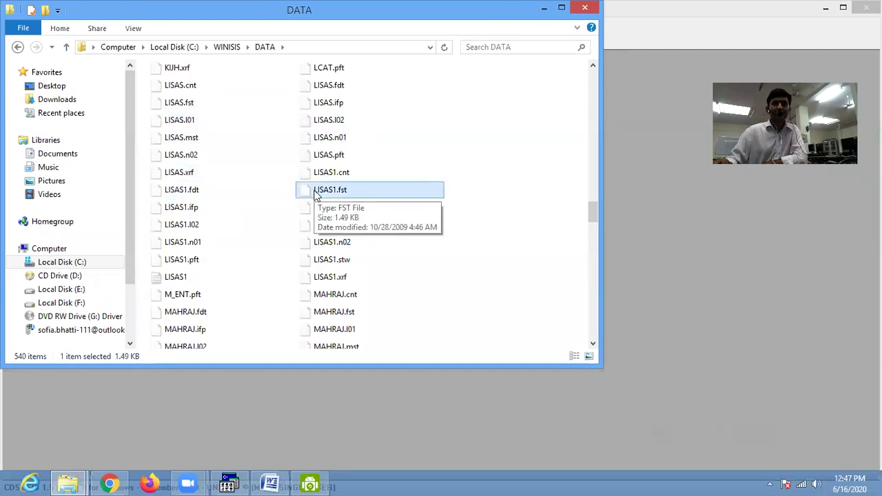
- Open LISAS1.fst in Notepad from File Explorer
right_click(317, 197)
left_click(353, 200)
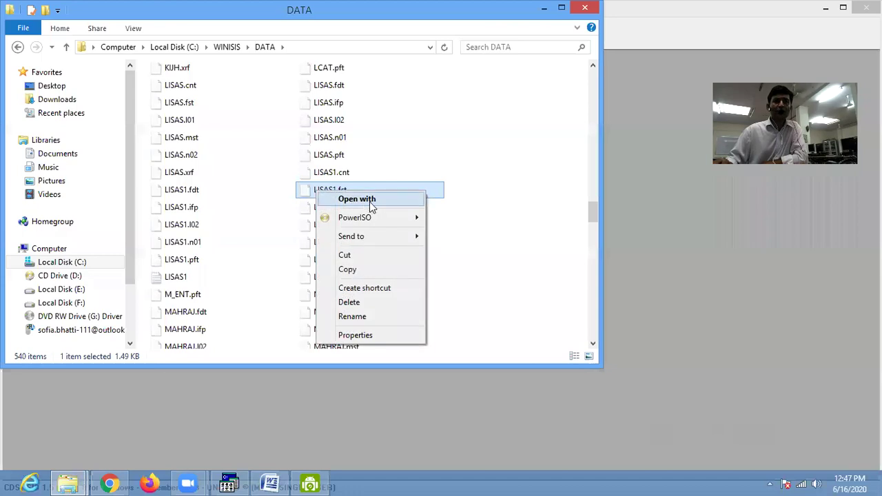
left_click(382, 230)
scroll(378, 260, "down", 5)
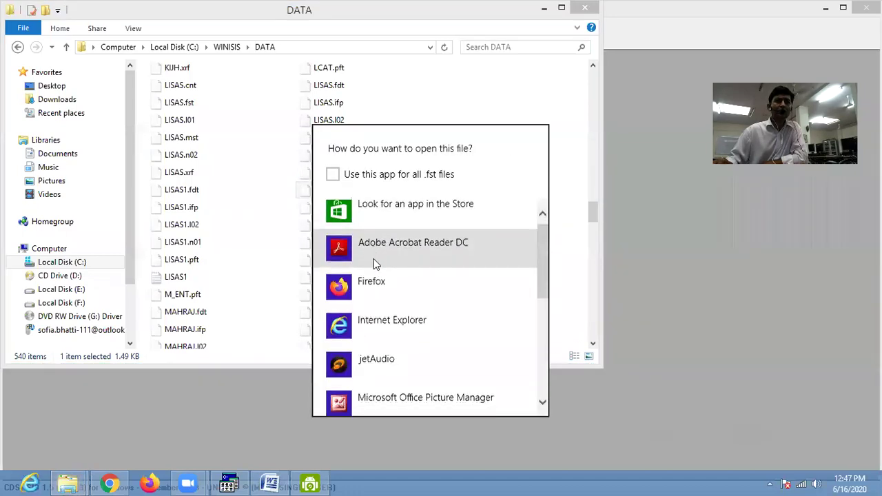
left_click(379, 406)
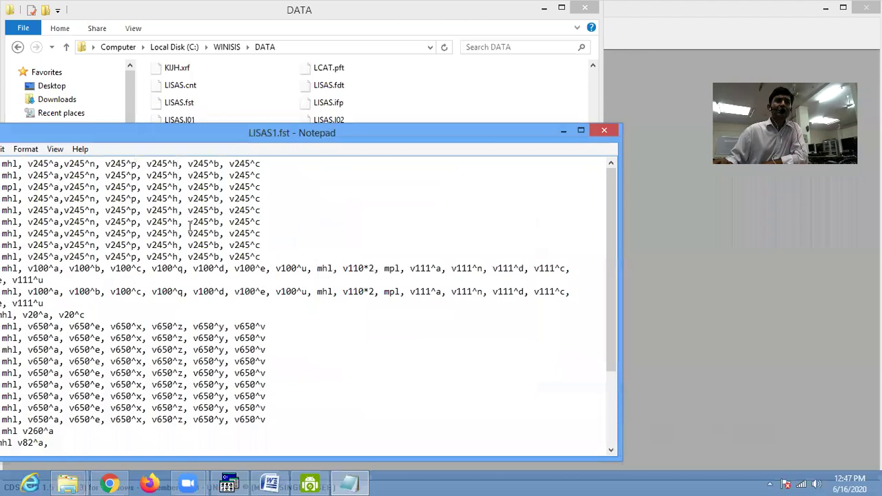
left_click_drag(216, 132, 358, 42)
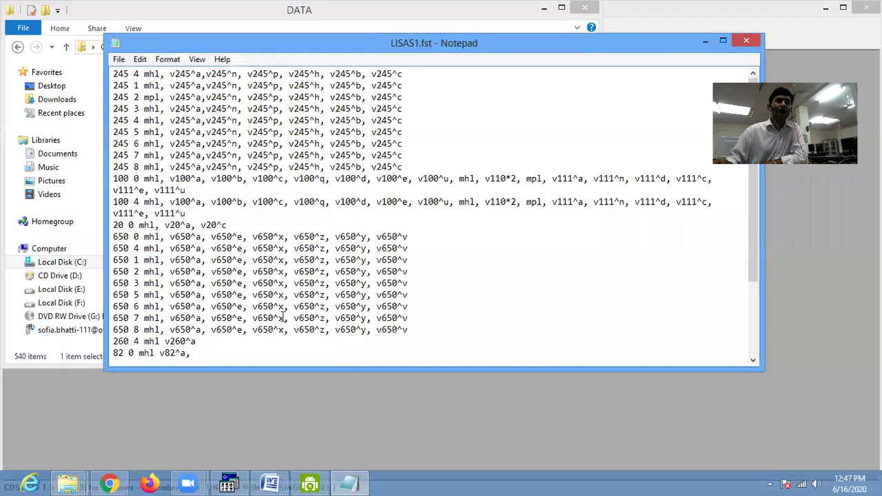
- Delete every line of LISAS1.fst, including the 260 and 82 0 mhl v82^a, lines
left_click_drag(414, 330, 86, 47)
key("Delete")
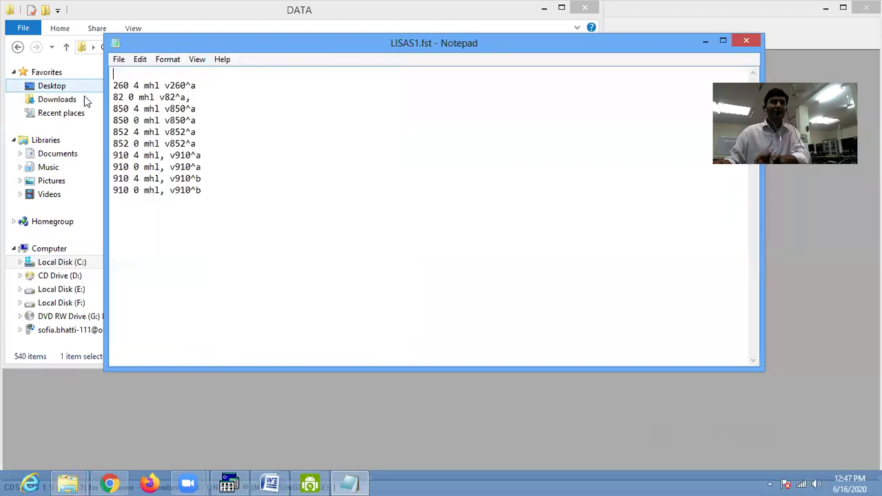
left_click(196, 212)
left_click_drag(208, 191, 111, 109)
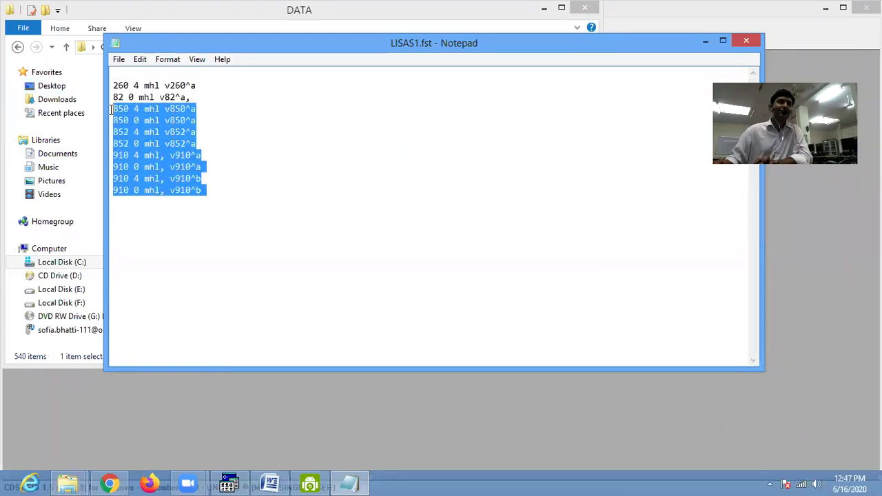
key("Delete")
left_click_drag(207, 85, 102, 86)
key("Delete")
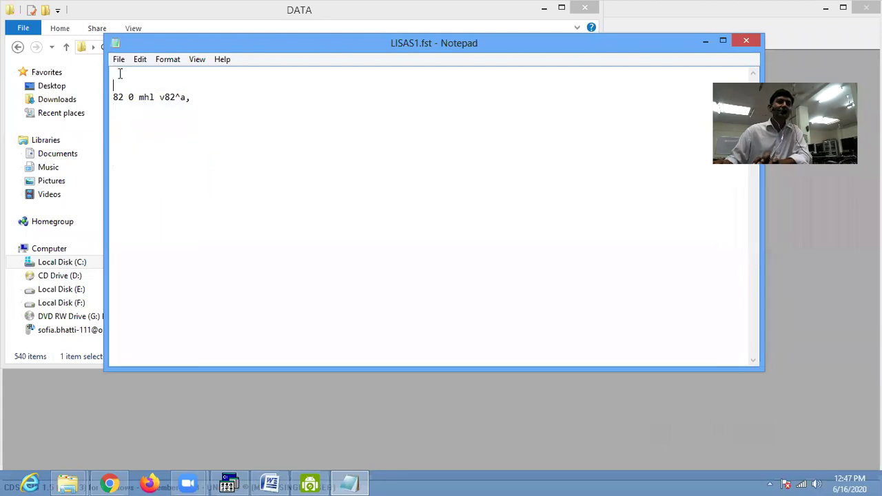
key("Delete")
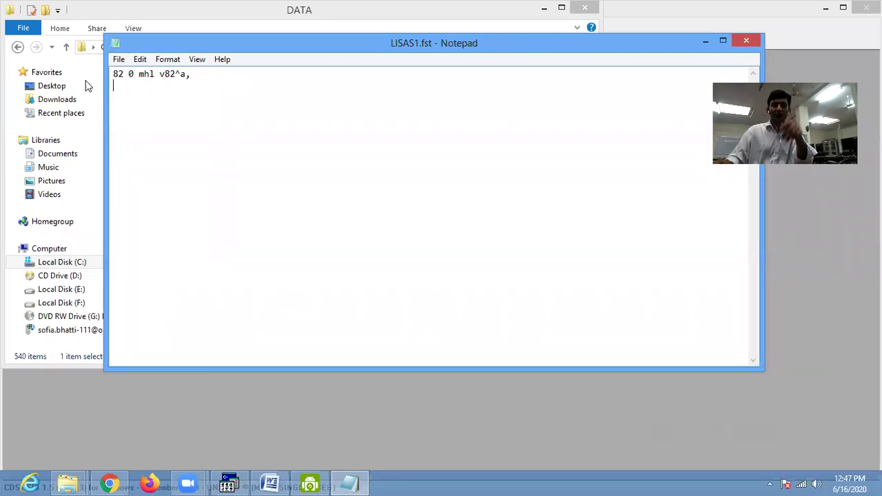
left_click_drag(189, 74, 110, 74)
key("Delete")
- Save the emptied LISAS1.fst and close Notepad
left_click(115, 61)
left_click(138, 102)
left_click(118, 62)
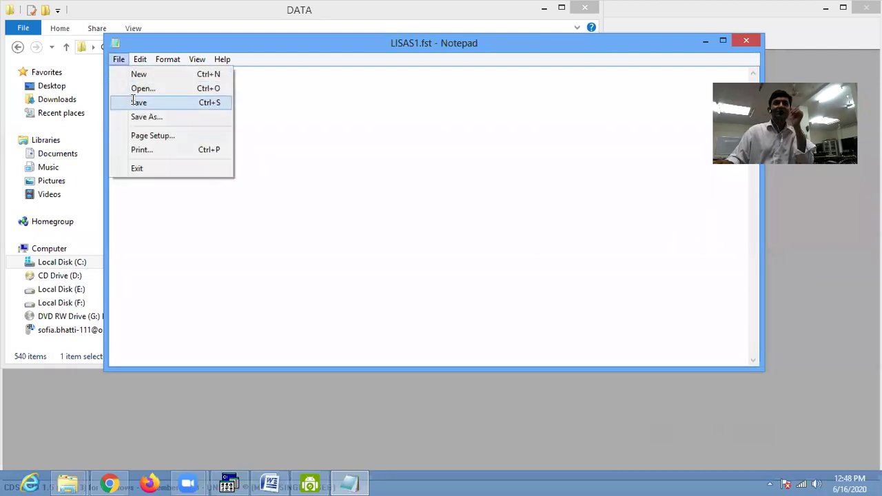
left_click(137, 102)
left_click_drag(348, 43, 434, 72)
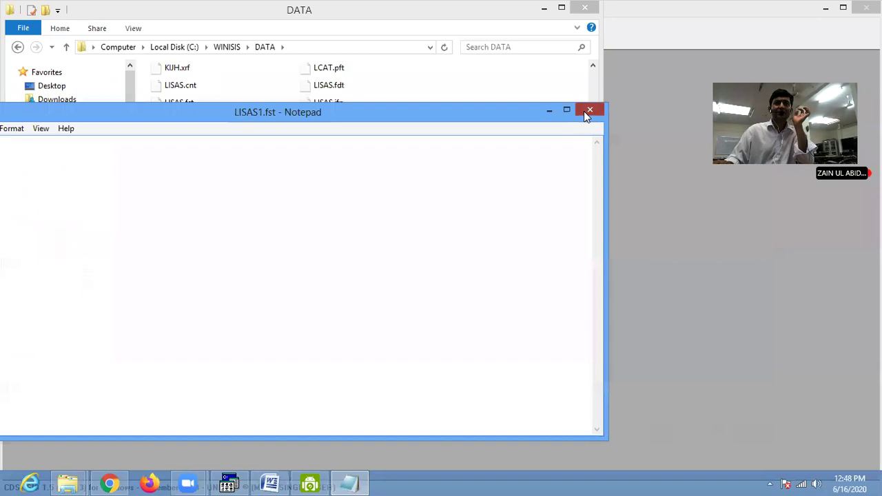
left_click(584, 111)
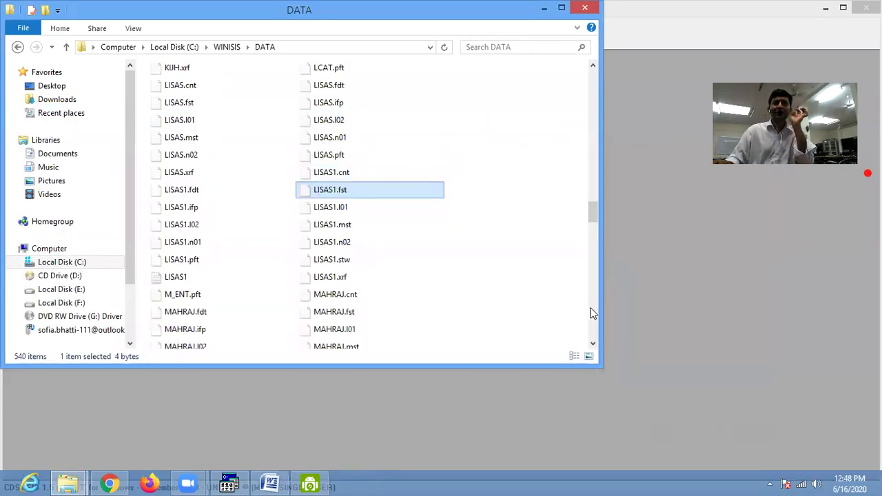
left_click(231, 482)
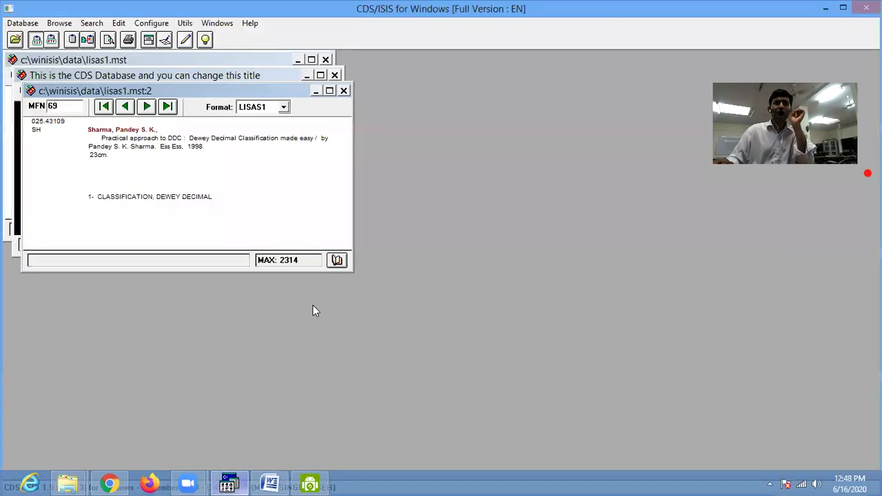
left_click(337, 261)
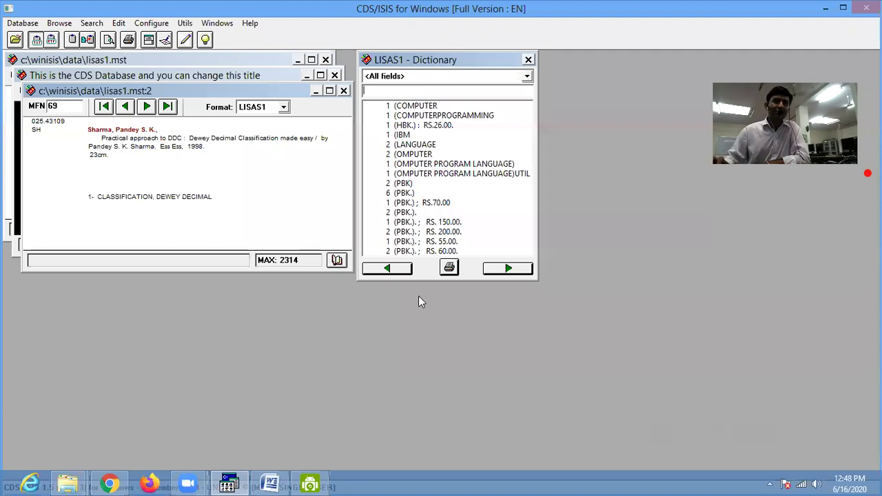
left_click(518, 269)
left_click(518, 270)
left_click(519, 271)
left_click(510, 270)
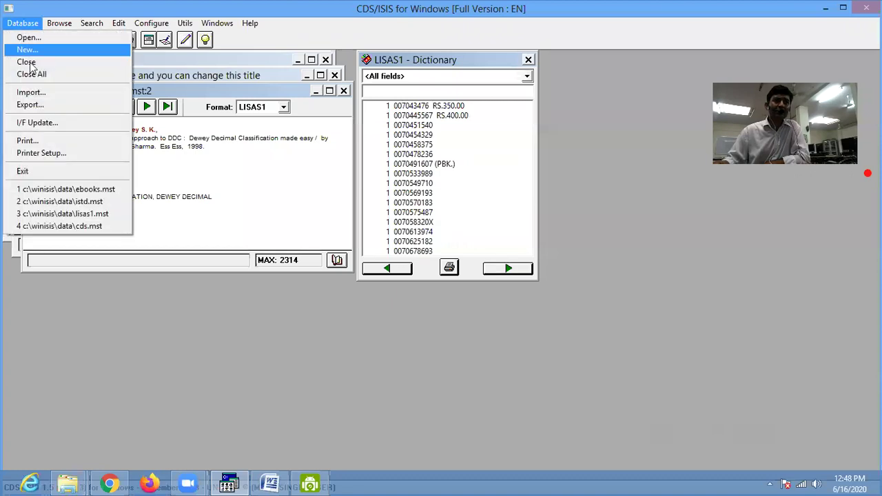
- Run Full Inverted File Generation for LISAS1 and dismiss the completed report
left_click(42, 123)
left_click(324, 226)
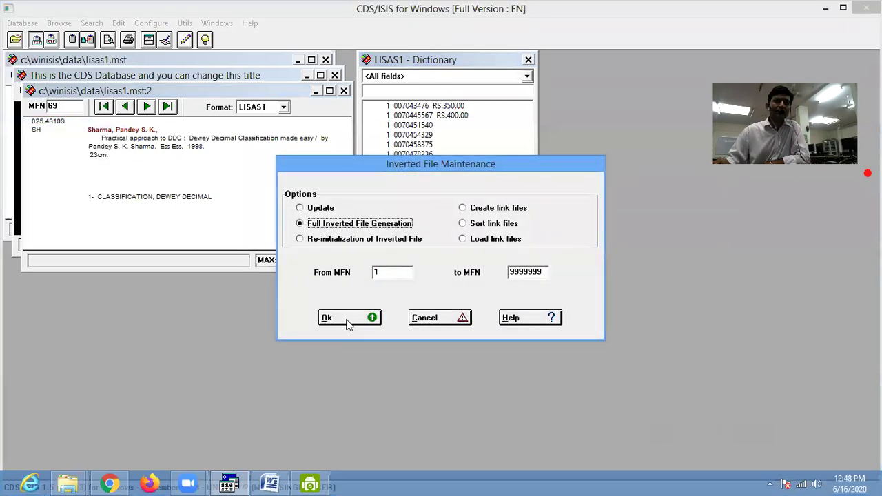
left_click(348, 319)
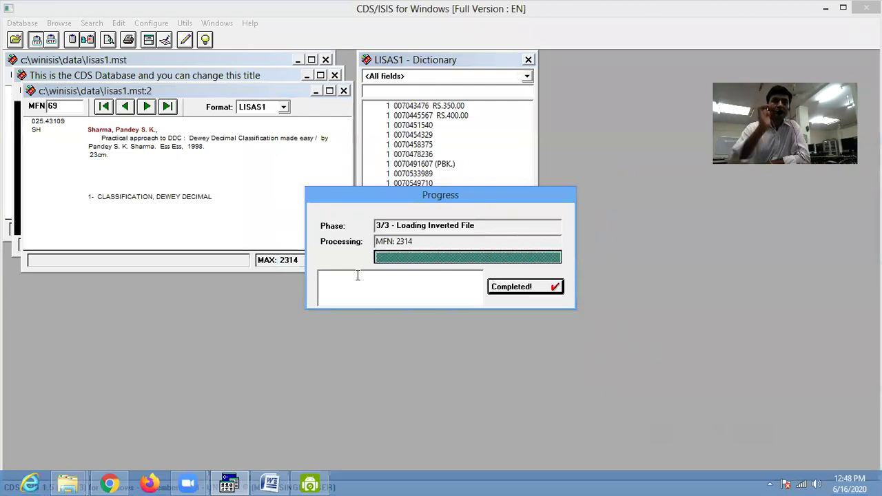
left_click(503, 288)
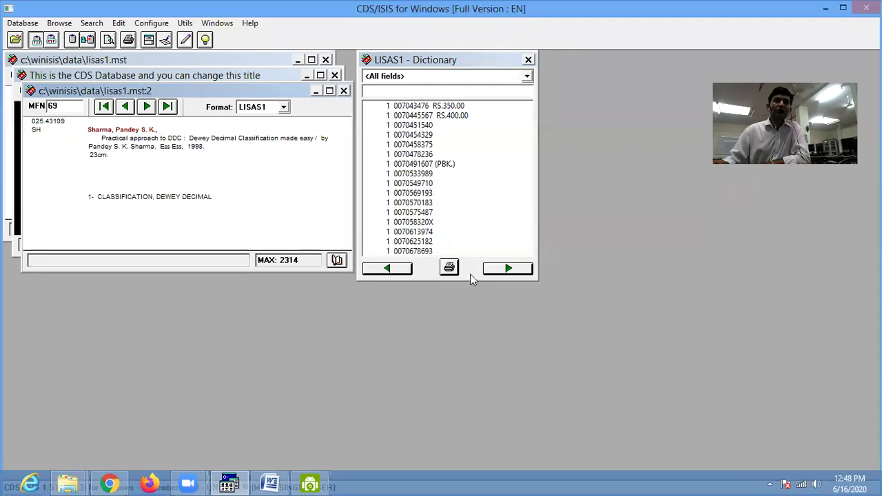
- Reopen the dictionary with the new index, page forward twice, then close it
left_click(528, 60)
left_click(336, 260)
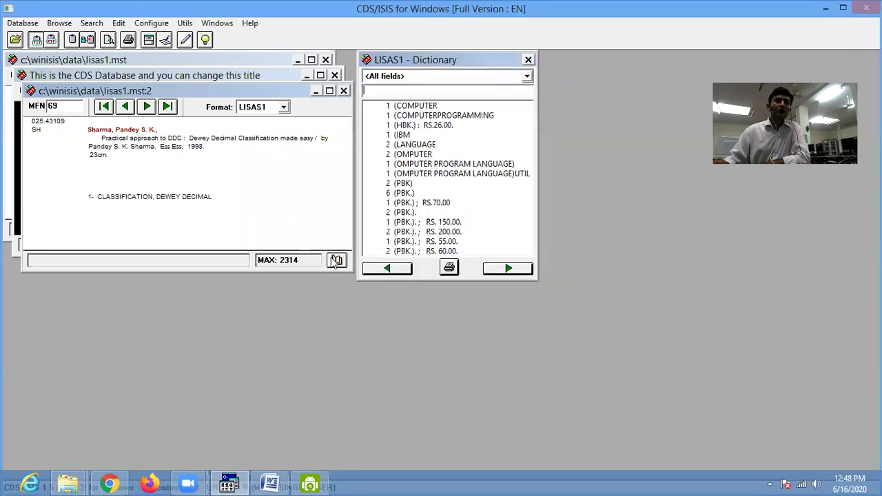
left_click(508, 268)
left_click(508, 268)
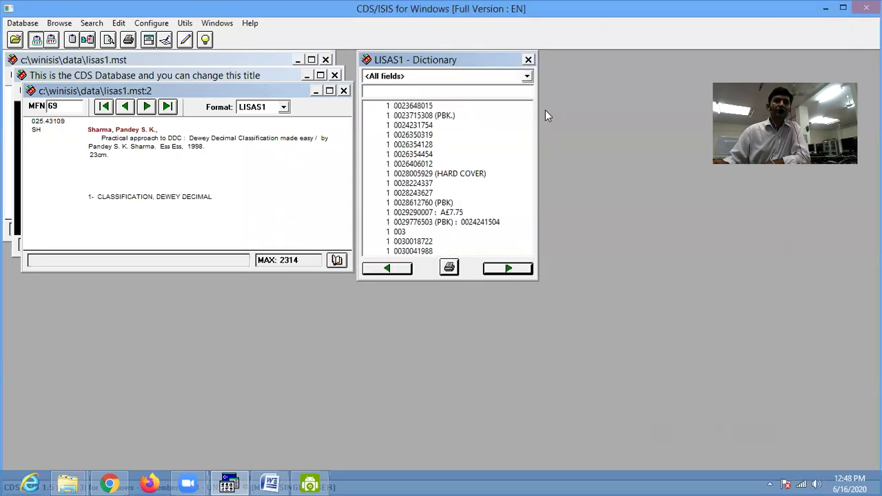
left_click(529, 60)
left_click(22, 23)
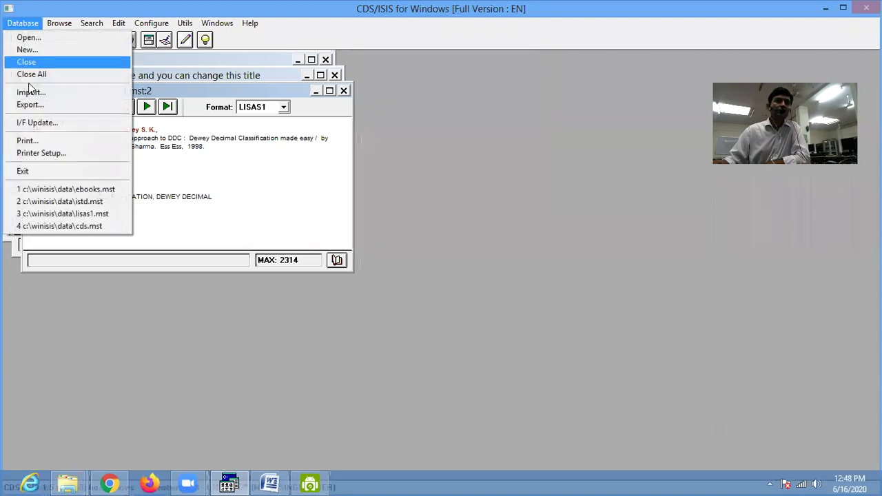
- Run Full Inverted File Generation for lisas1 to completion, then briefly check the term dictionary
left_click(38, 124)
left_click(300, 224)
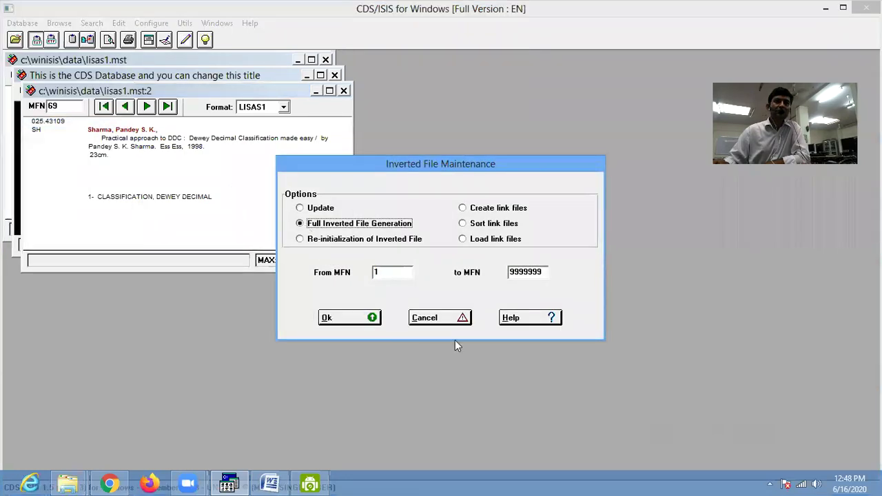
left_click(367, 322)
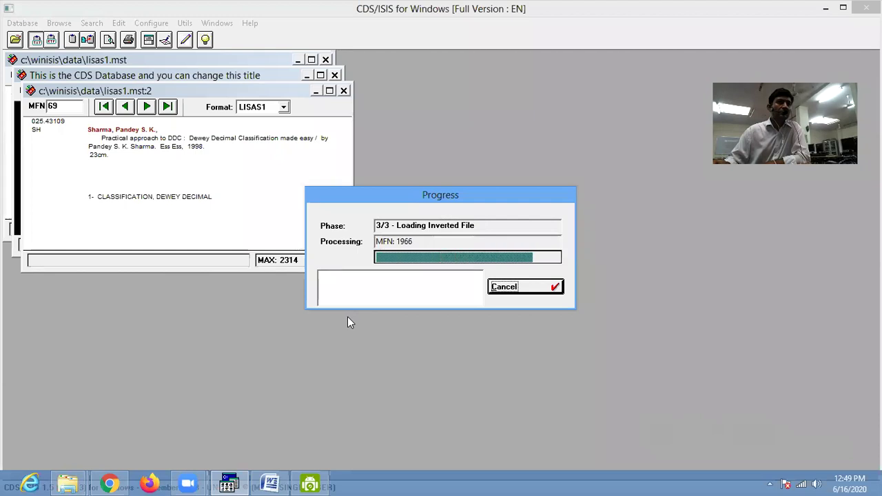
left_click(550, 298)
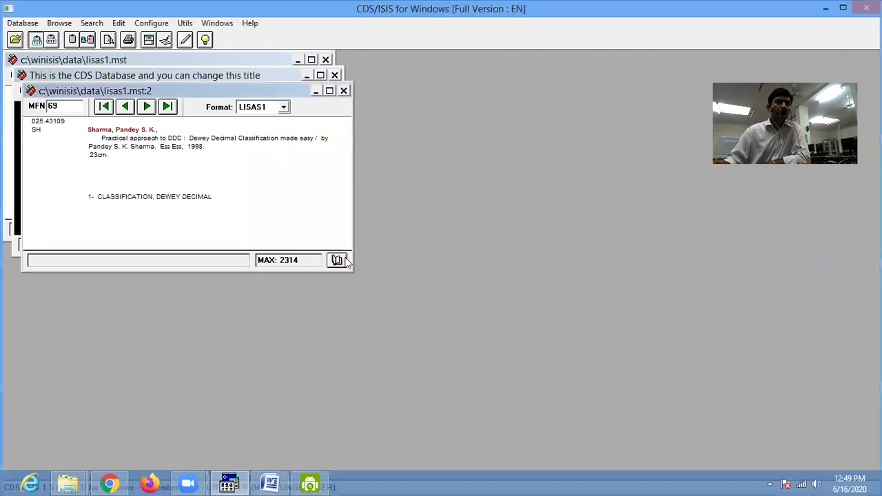
left_click(341, 259)
left_click(533, 58)
- View LISAS1.fst from the DATA folder in Notepad, close it, and return to CDS/ISIS
left_click(67, 482)
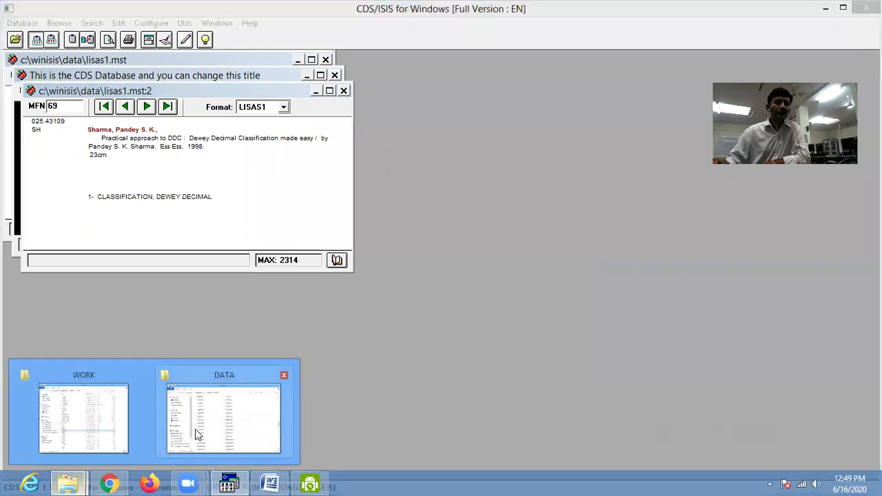
left_click(198, 434)
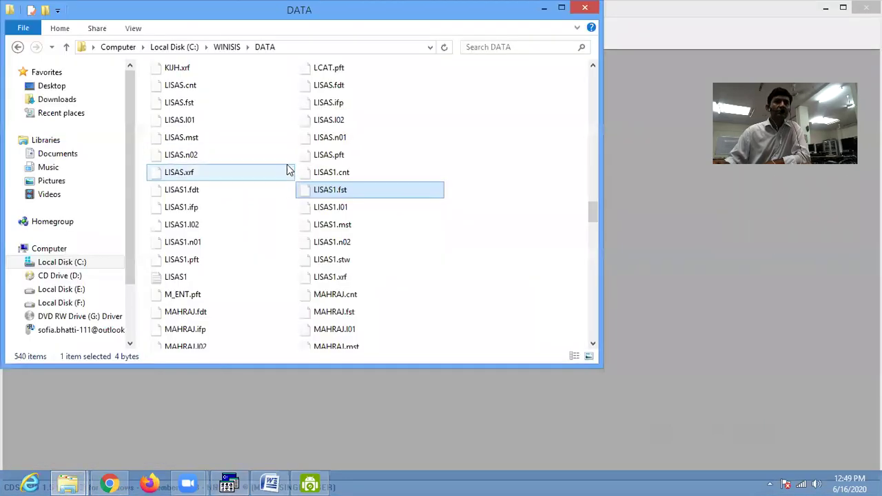
right_click(305, 193)
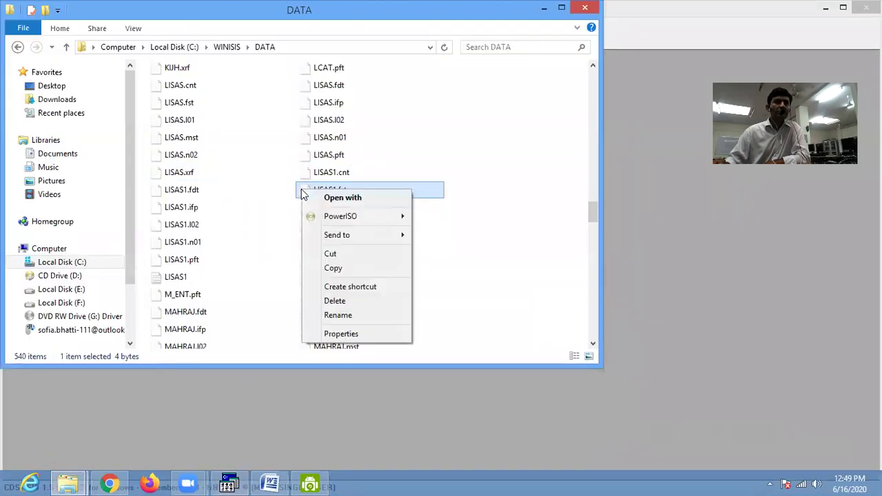
left_click(378, 199)
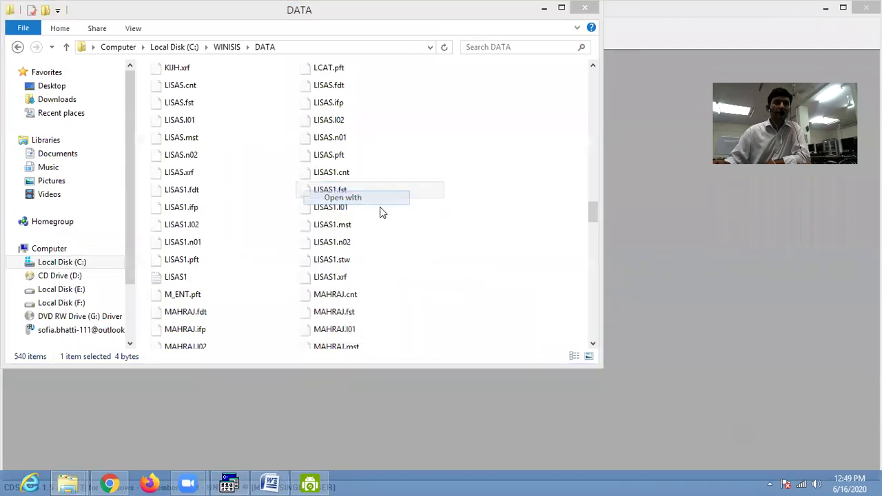
left_click(378, 196)
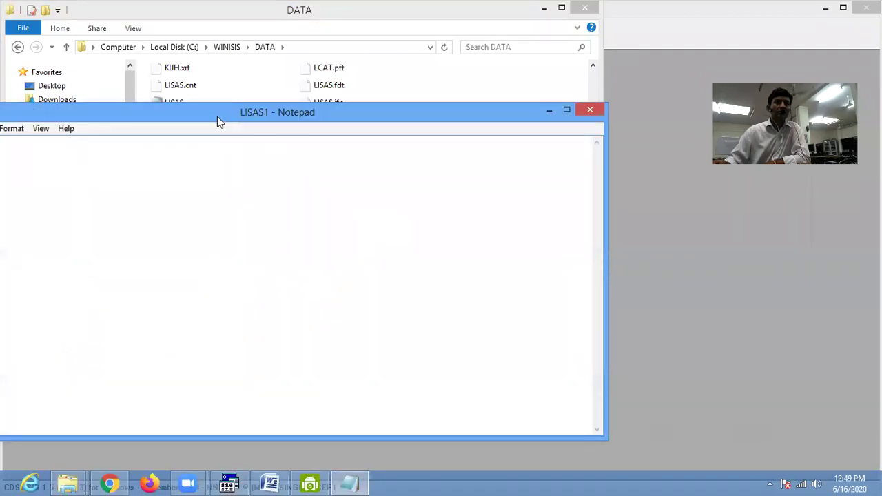
left_click_drag(307, 100, 519, 63)
left_click(510, 70)
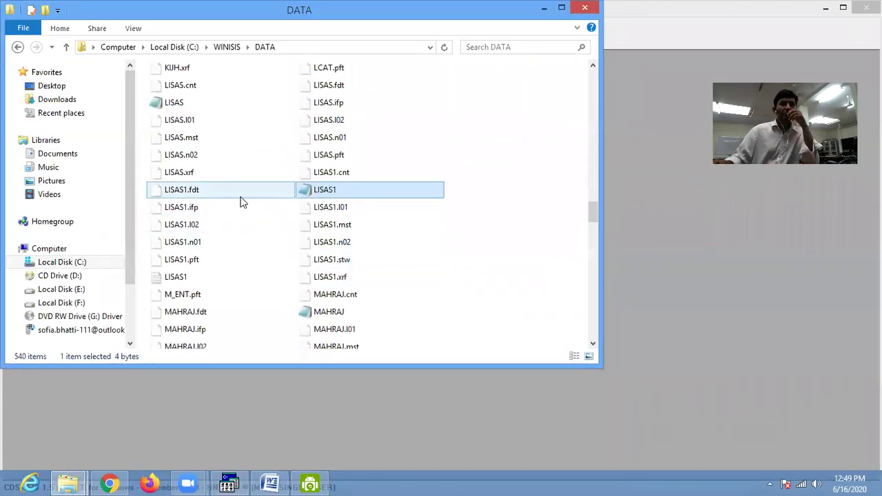
left_click(234, 483)
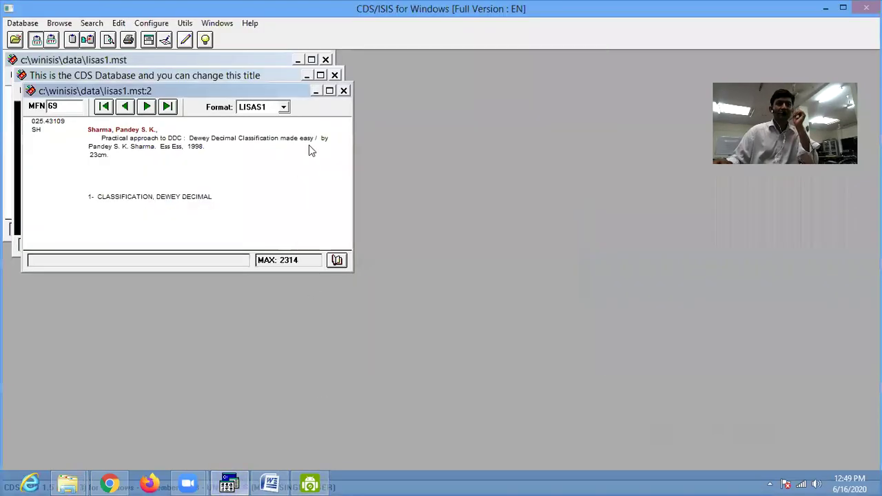
- Open the LISAS1 field selection table to check it, then close the dialog
left_click(118, 23)
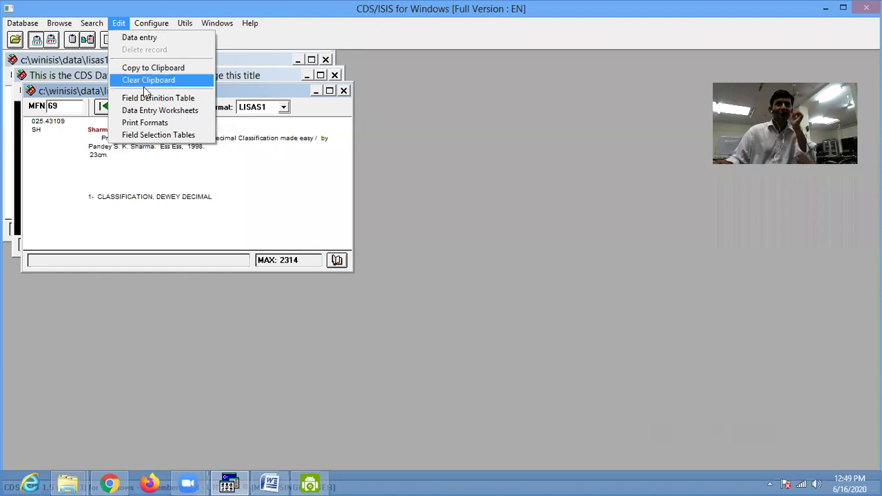
left_click(157, 135)
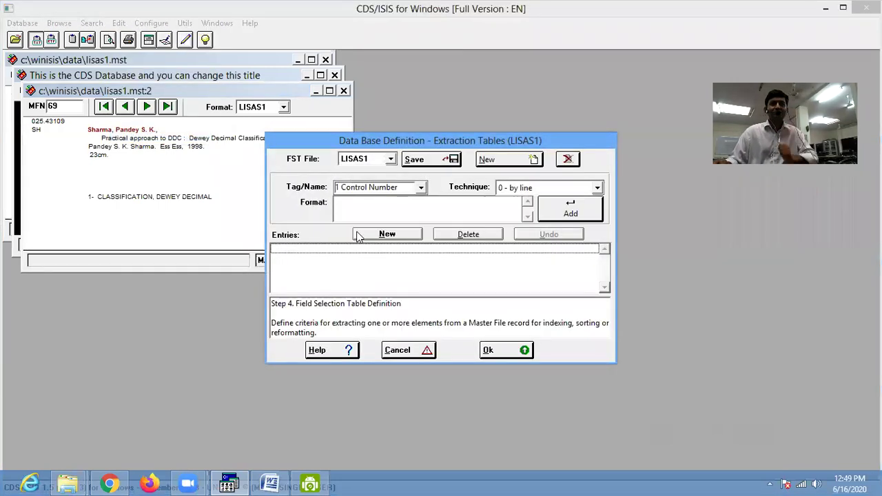
left_click_drag(324, 145, 246, 129)
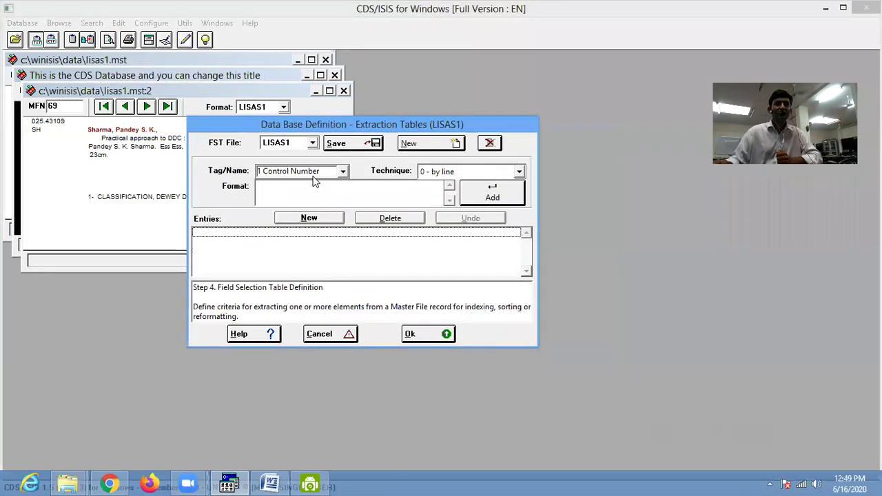
left_click(409, 334)
- Close all databases and reopen lisas1.mst, showing record MFN 1
left_click(22, 23)
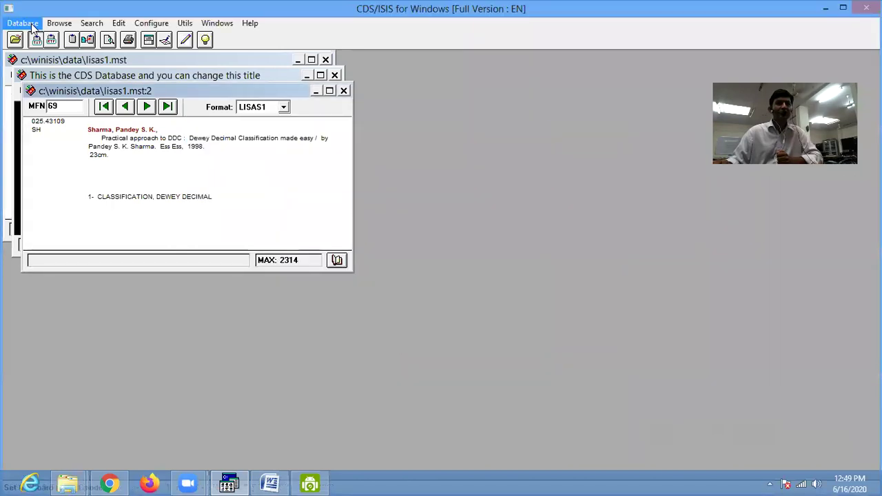
left_click(35, 74)
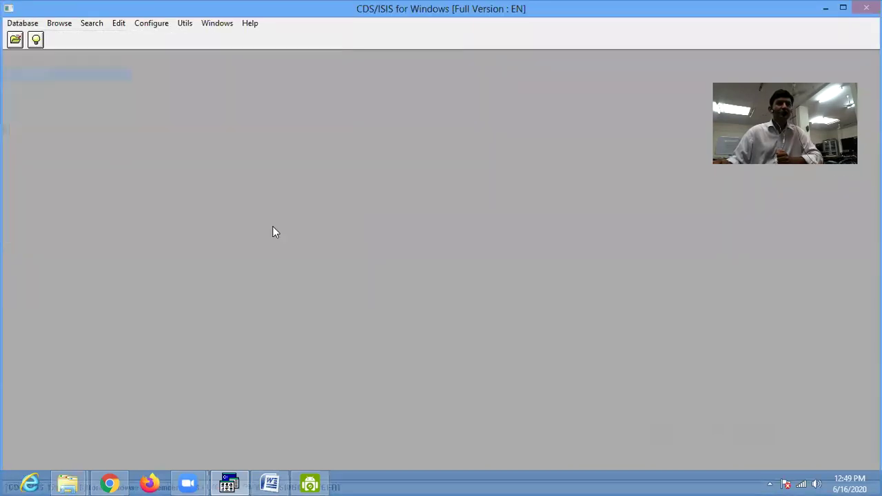
left_click(19, 43)
left_click(230, 249)
scroll(229, 248, "down", 3)
left_click(224, 255)
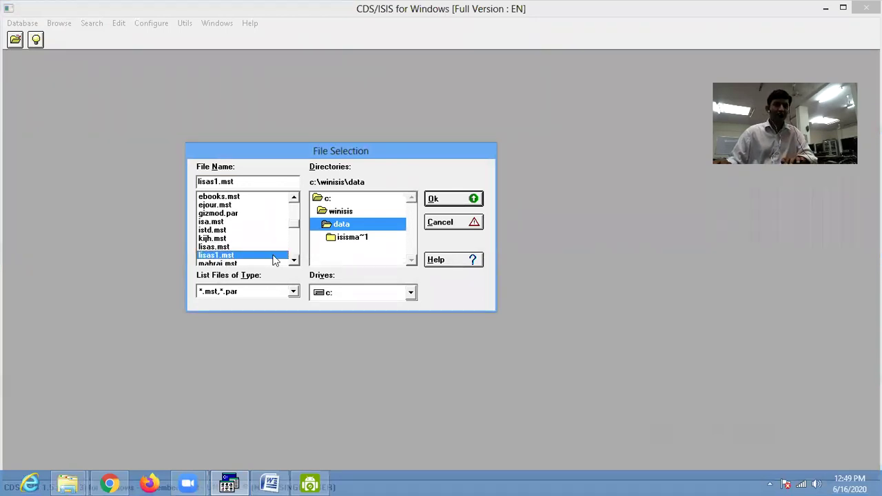
left_click(441, 207)
left_click(346, 276)
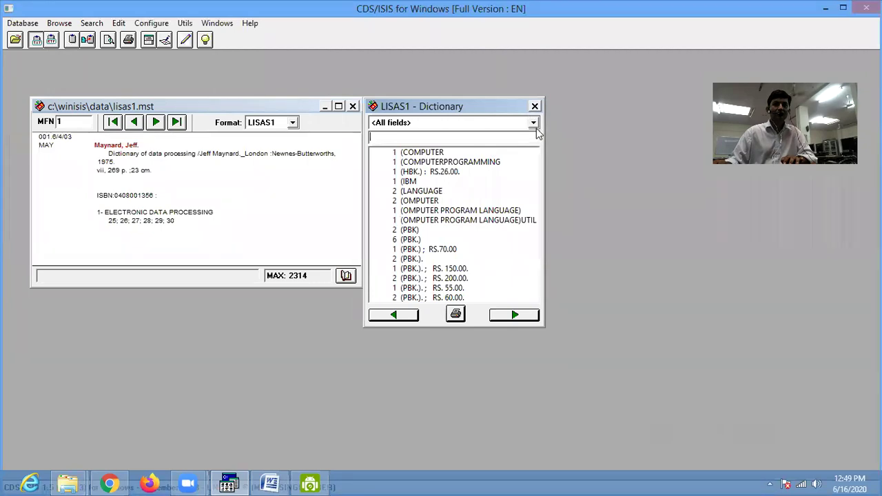
left_click(534, 107)
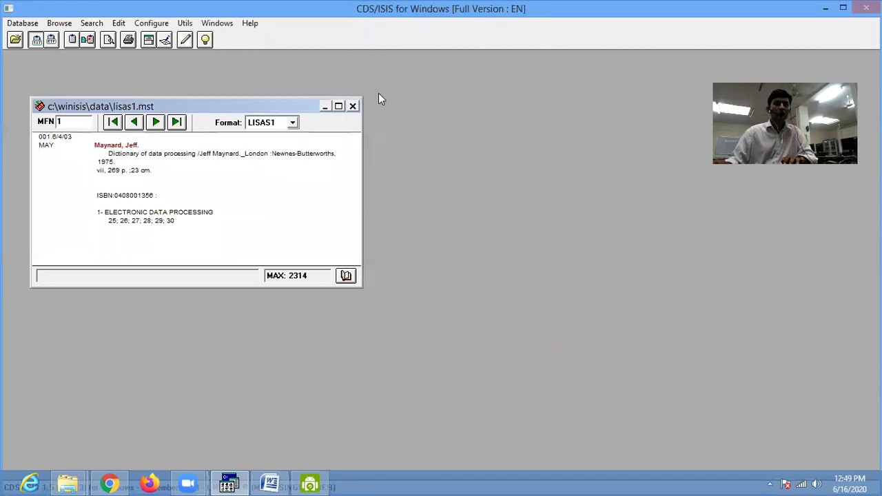
left_click(214, 24)
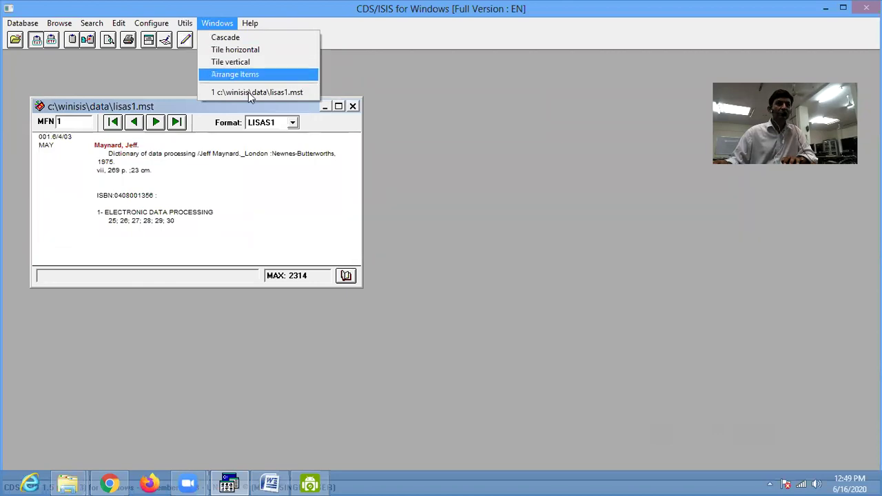
- Open the lisas1 term dictionary and select the (IBM term
left_click(266, 210)
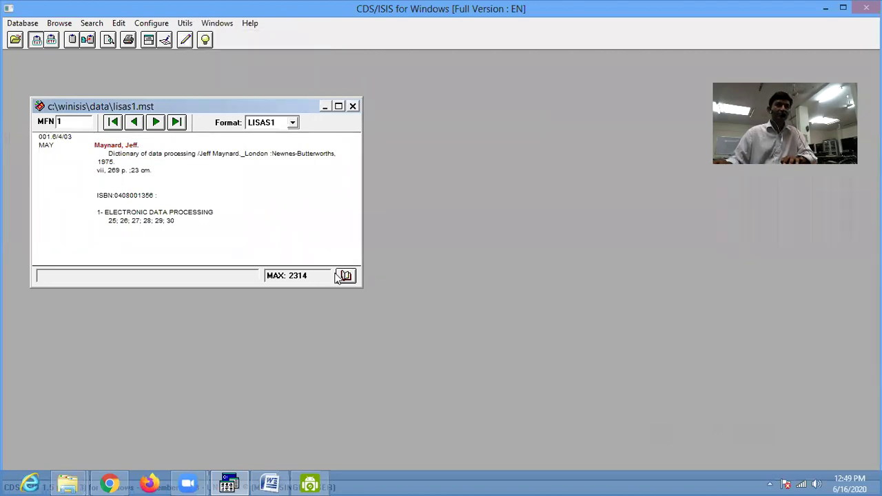
left_click(345, 276)
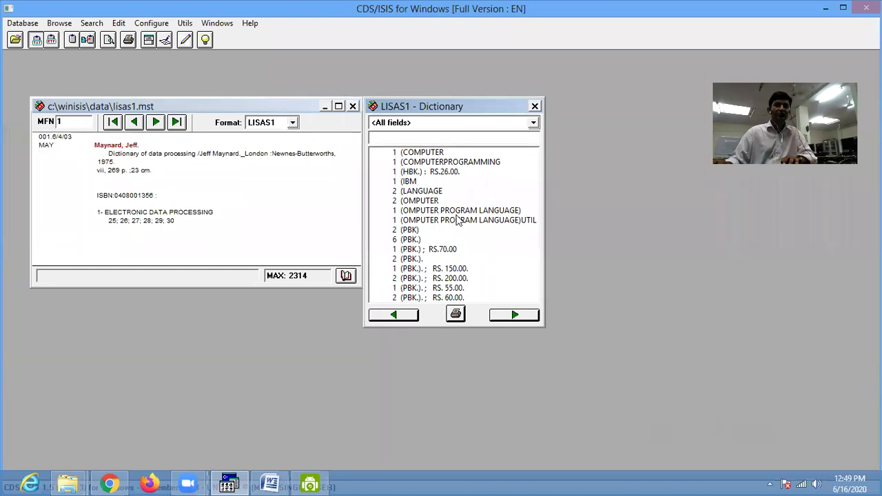
left_click(534, 123)
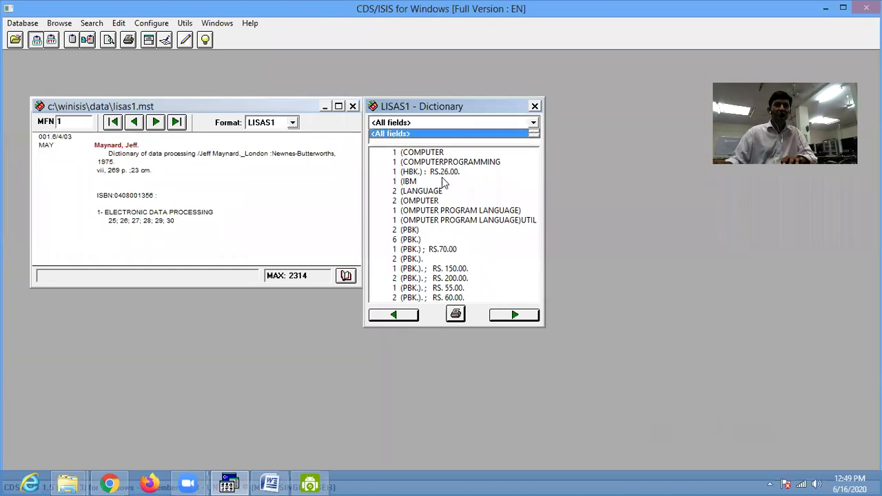
left_click(445, 183)
- Run Full Inverted File Generation for lisas1 and dismiss the completed report
left_click(23, 23)
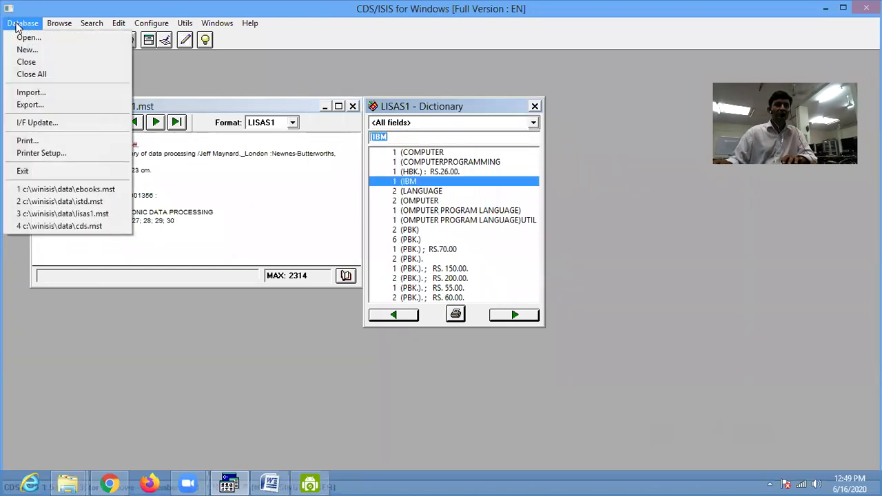
left_click(38, 122)
left_click(315, 224)
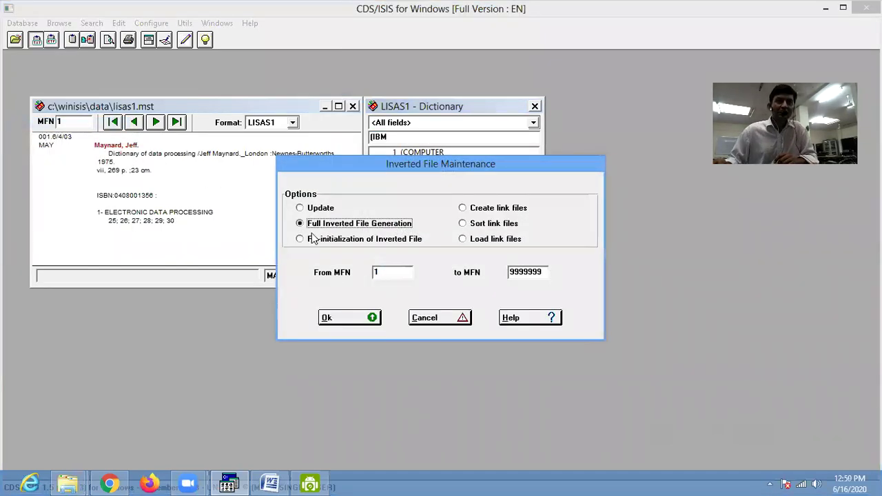
left_click(346, 318)
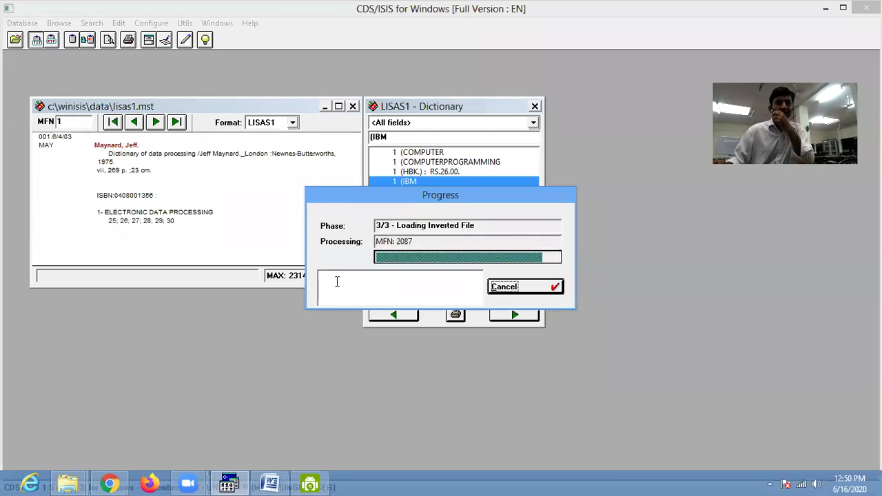
left_click(514, 290)
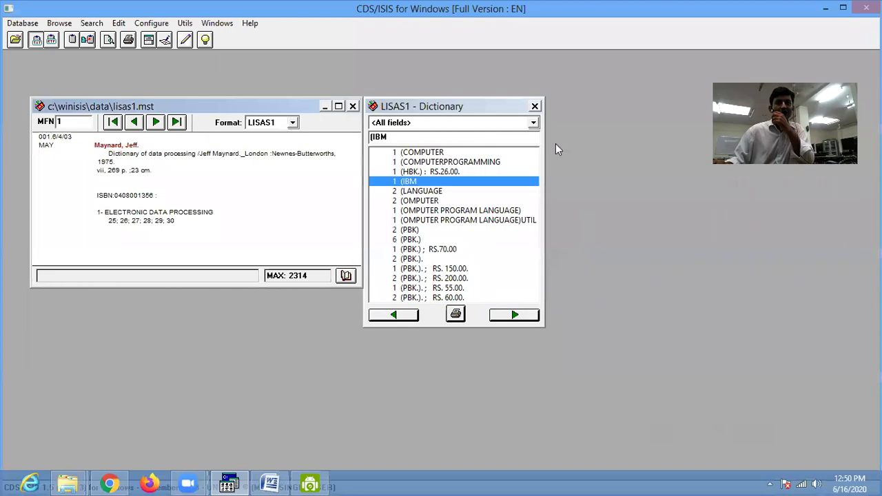
- Reopen the term dictionary to check its field filter, then close it
left_click(535, 107)
left_click(349, 275)
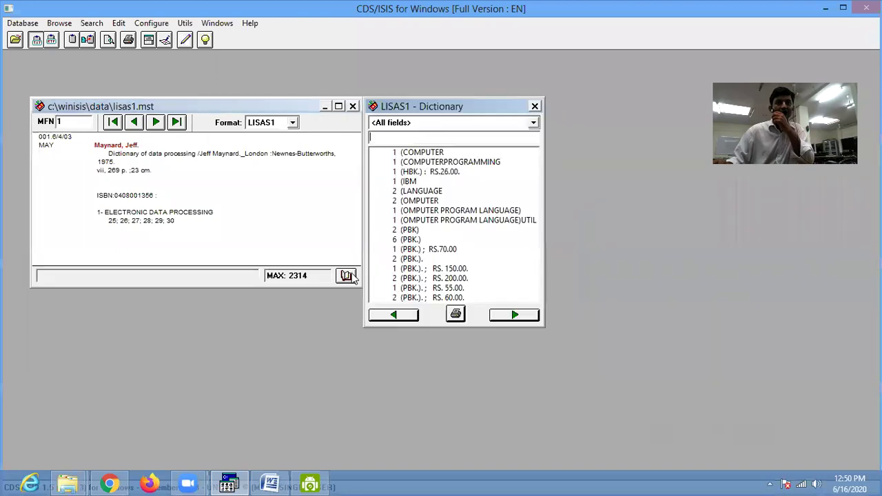
left_click(528, 124)
left_click(535, 107)
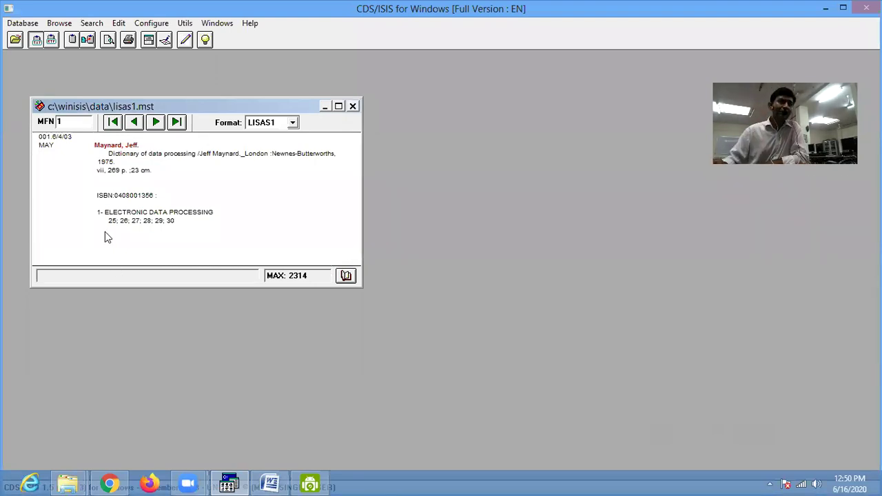
left_click(119, 22)
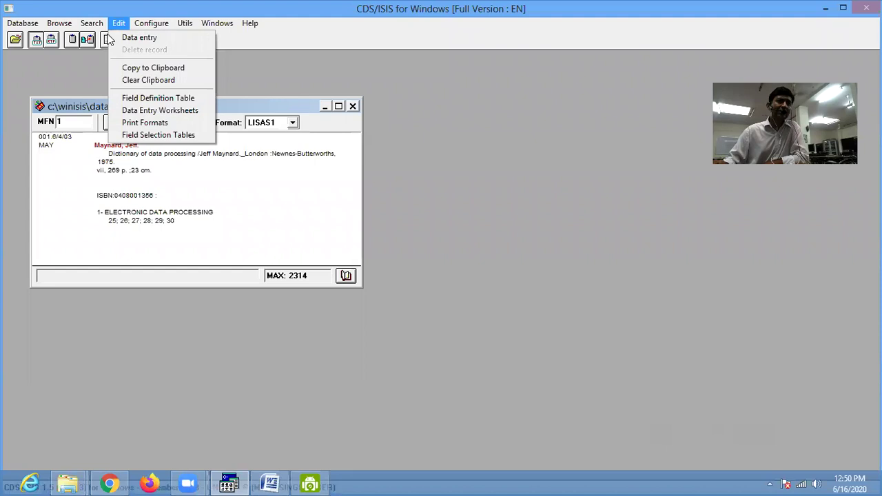
- Add an FST entry: field 100 Main entry-Personal name, technique 4 by word, format mhl, v100^a
left_click(124, 136)
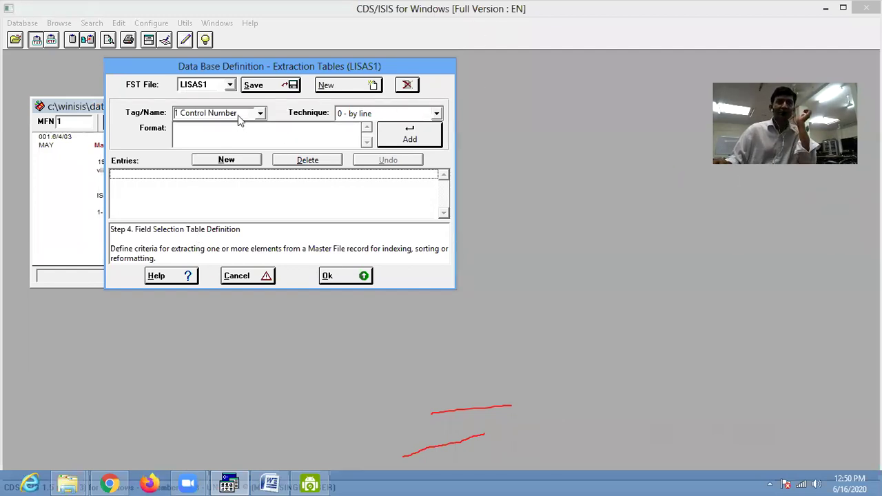
left_click(211, 164)
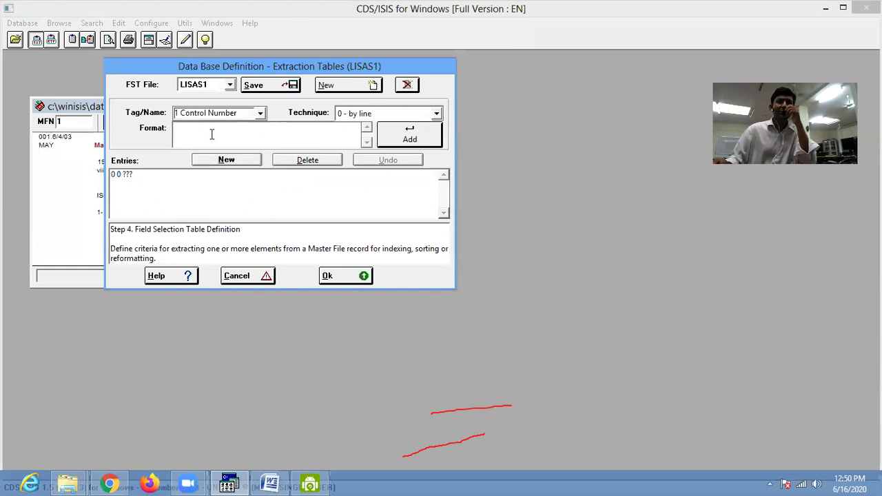
left_click(260, 113)
mouse_move(260, 144)
left_mouse_down()
mouse_move(269, 198)
mouse_move(263, 273)
mouse_move(271, 137)
left_mouse_up()
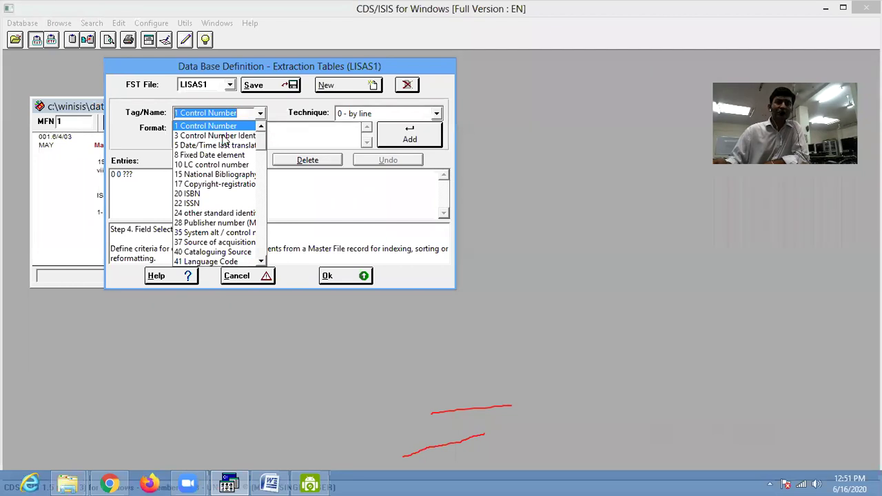
scroll(260, 146, "down", 4)
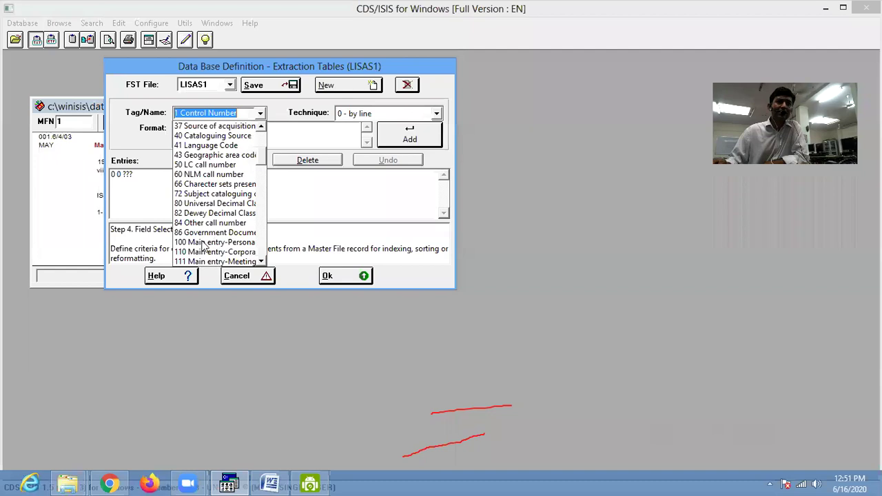
left_click(190, 242)
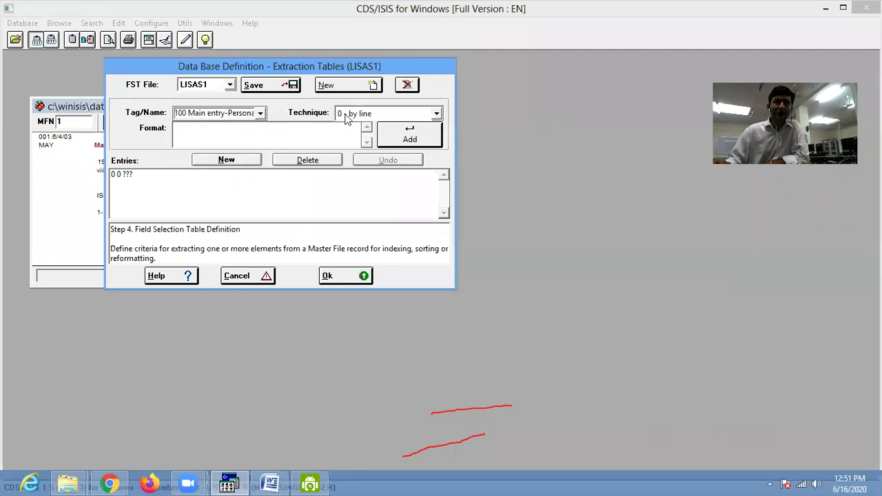
left_click(434, 115)
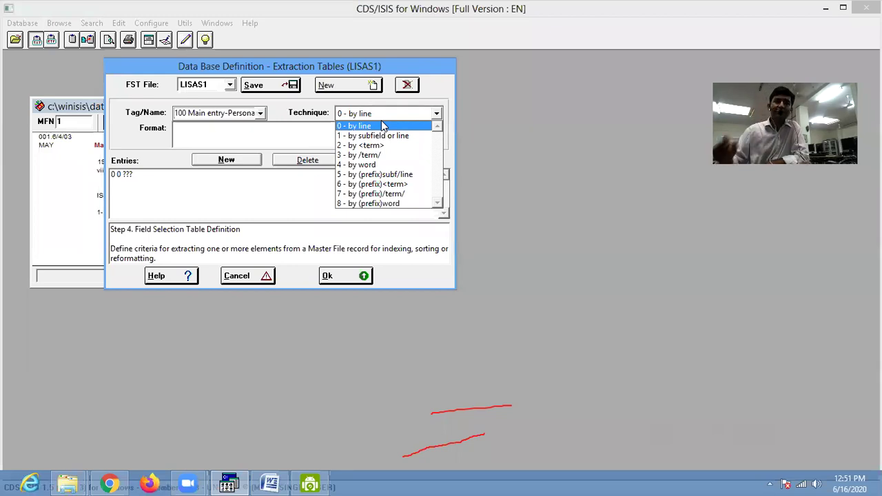
left_click(359, 165)
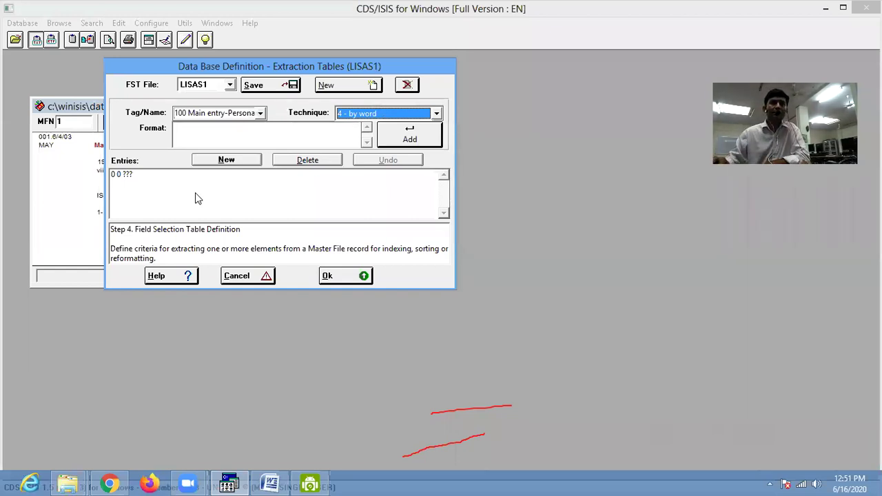
left_click(204, 136)
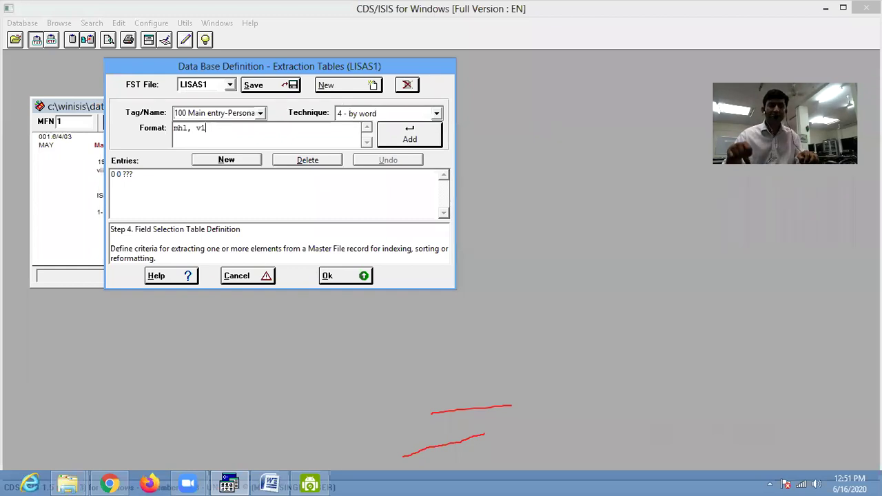
type("^a")
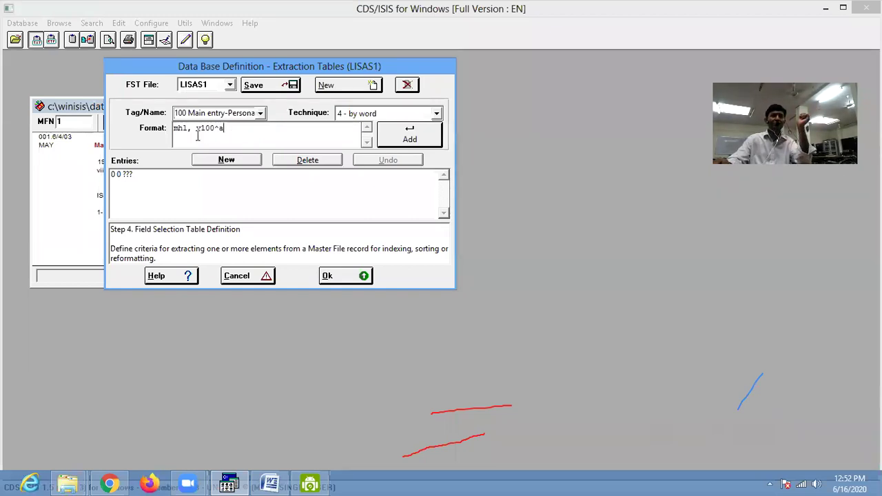
left_click(383, 140)
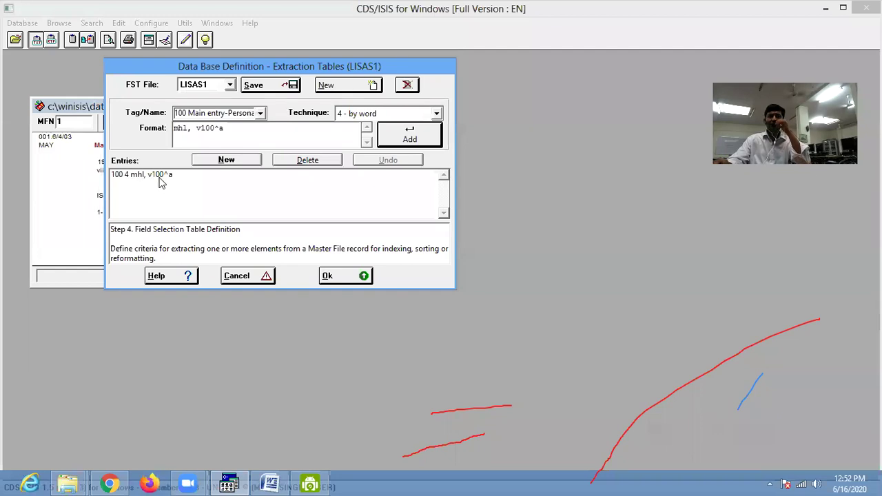
- Save the LISAS1 field selection table and close the extraction tables
left_click(269, 85)
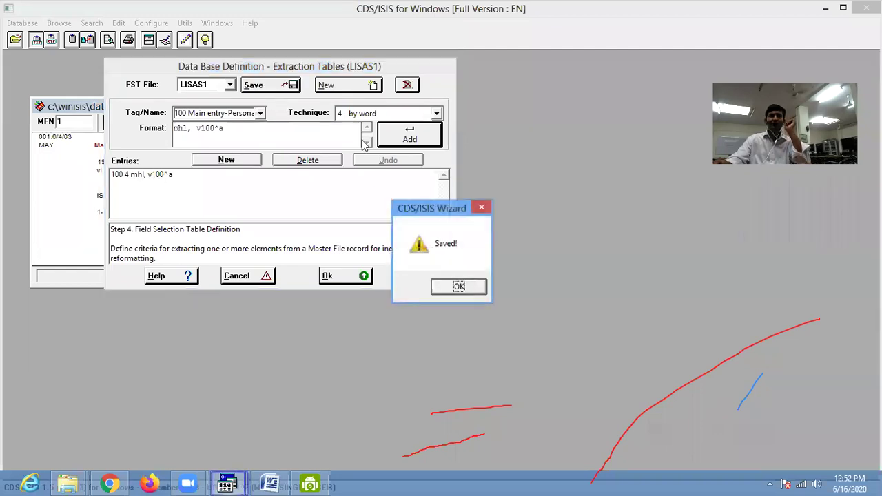
left_click(459, 286)
left_click(328, 276)
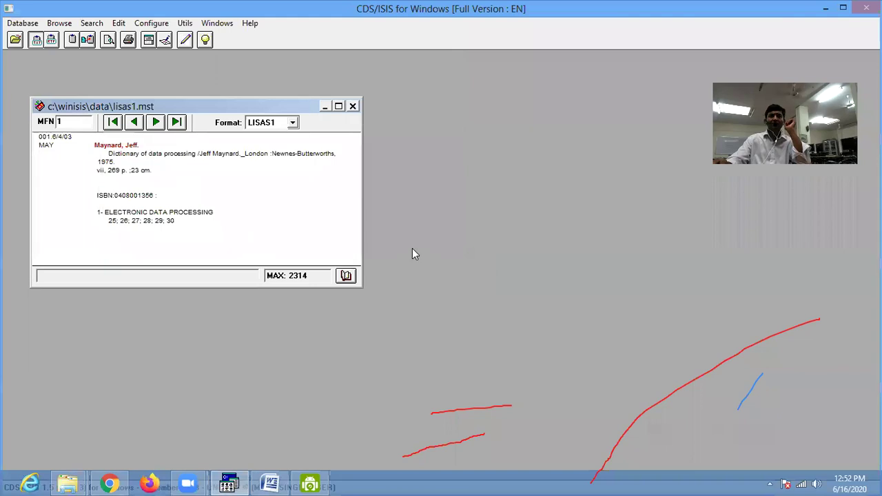
- Fully regenerate the lisas1 inverted file through MFN 2314 and acknowledge completion
left_click(29, 24)
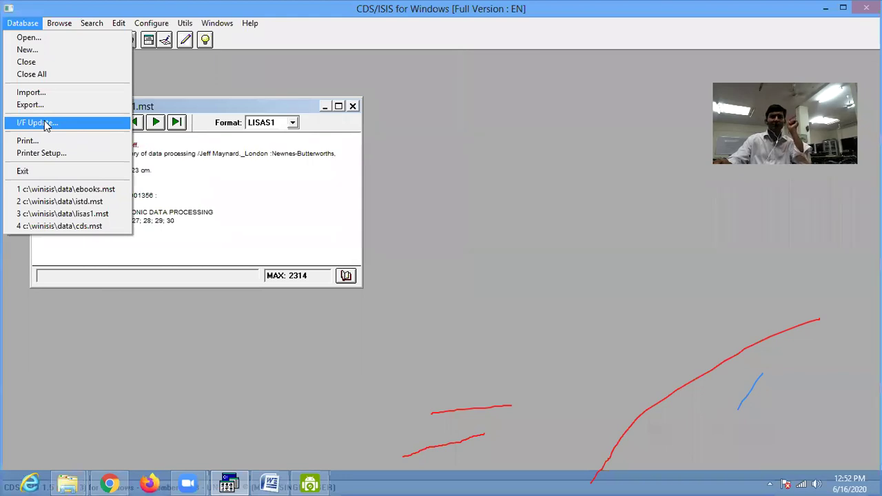
left_click(44, 125)
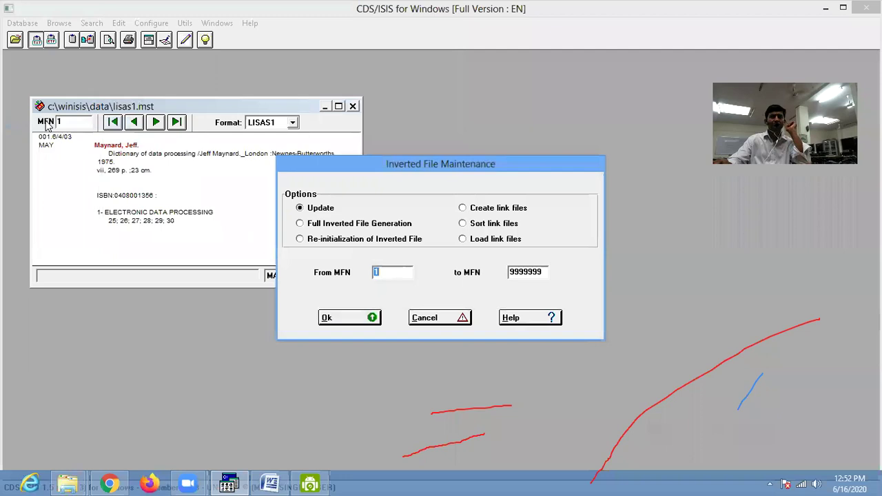
left_click(343, 320)
left_click(354, 224)
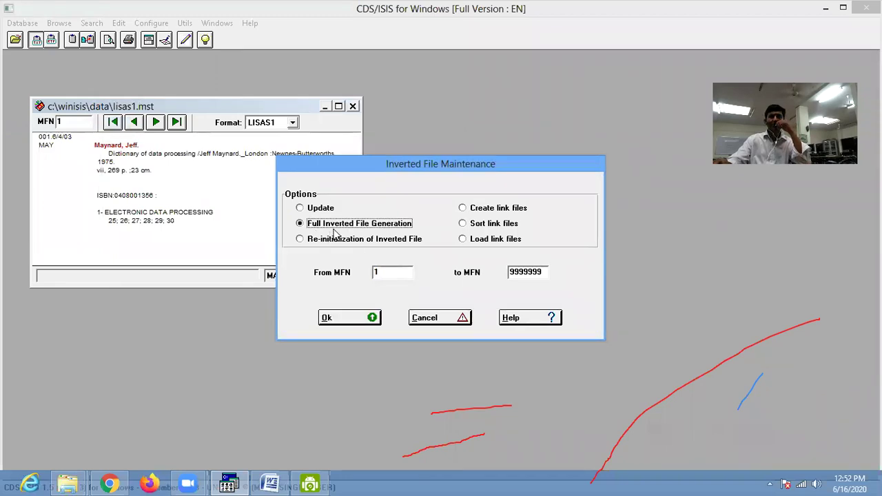
left_click(343, 322)
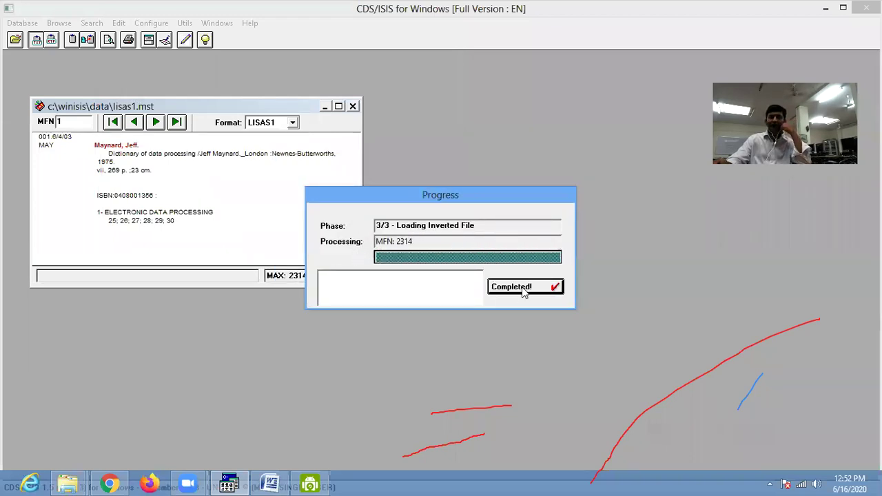
left_click(524, 290)
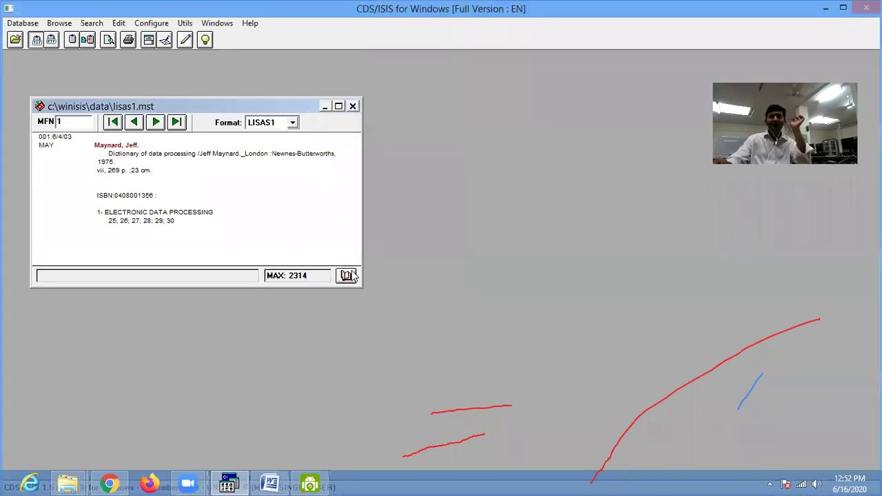
left_click(346, 276)
- Limit the dictionary to Main entry-Personal name and browse terms ANSARI through ARAIN
left_click(534, 123)
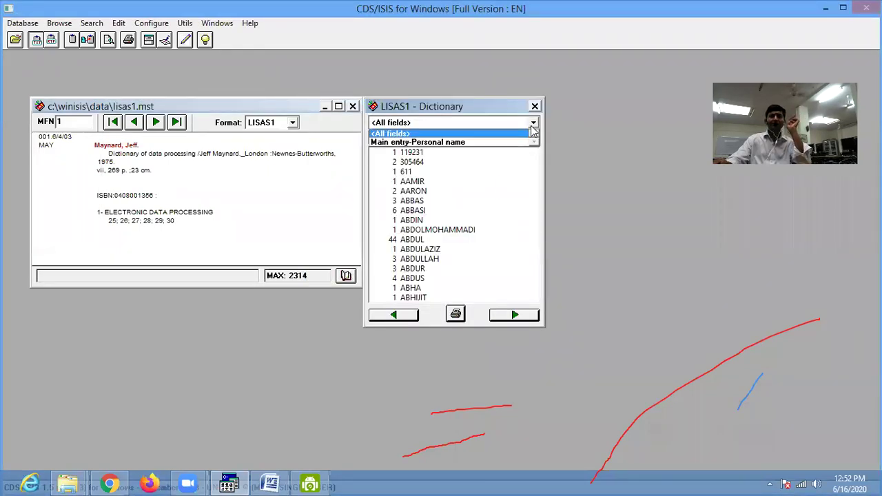
left_click(408, 143)
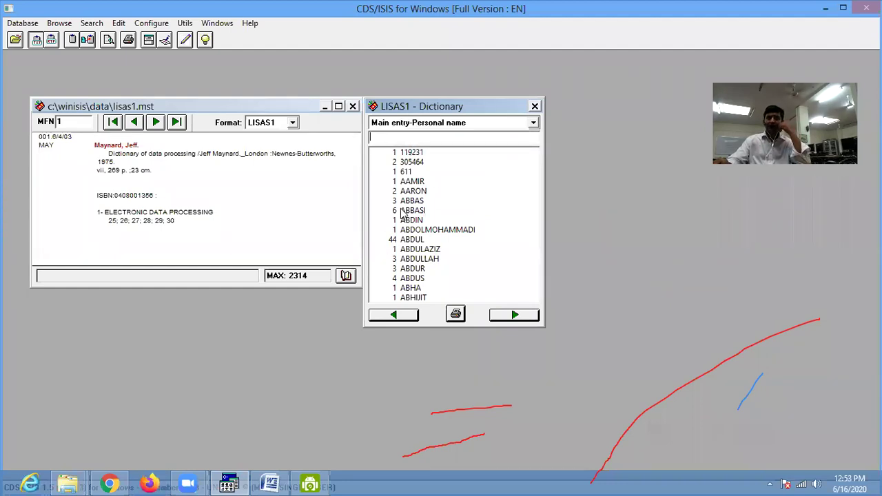
left_click(515, 315)
left_click(515, 315)
left_click(515, 315)
left_click(414, 210)
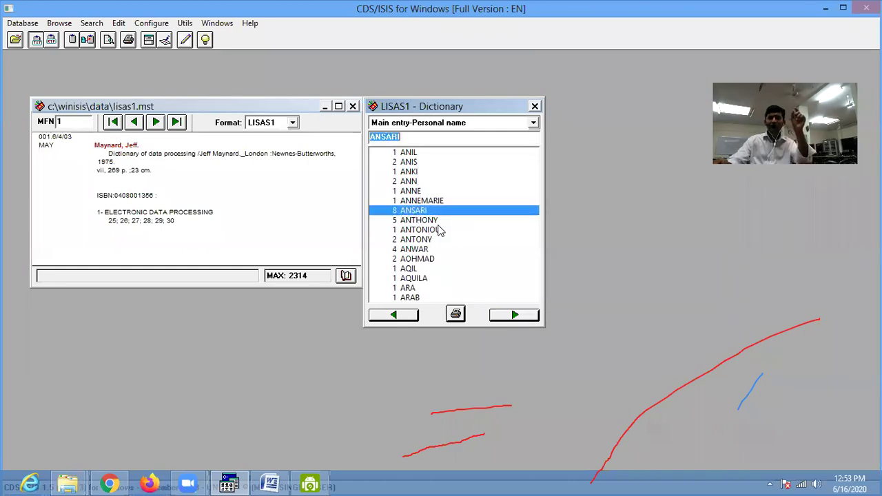
left_click(417, 220)
left_click(519, 315)
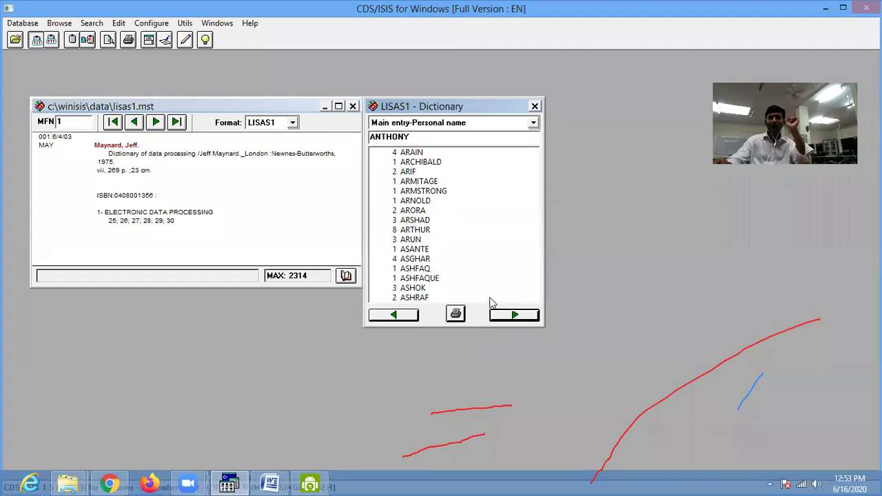
left_click(407, 233)
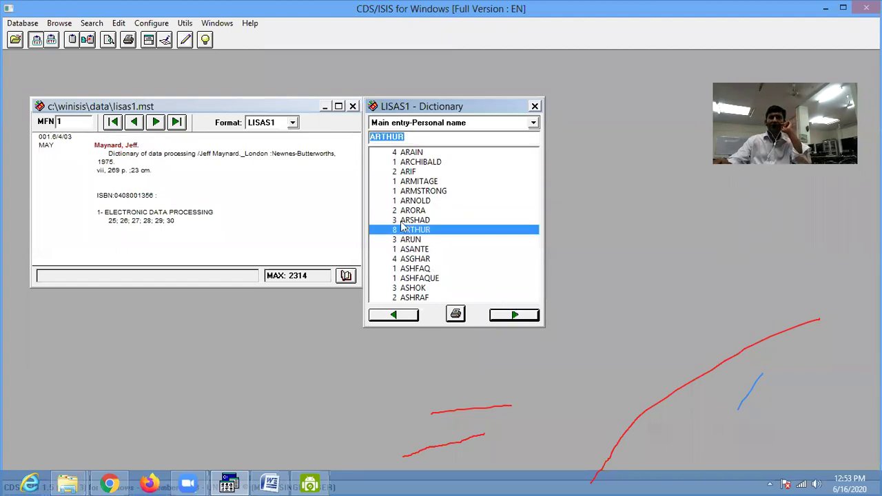
left_click(412, 153)
- Page forward to the BAL names and open a search for BALOCH (10 postings)
left_click(514, 315)
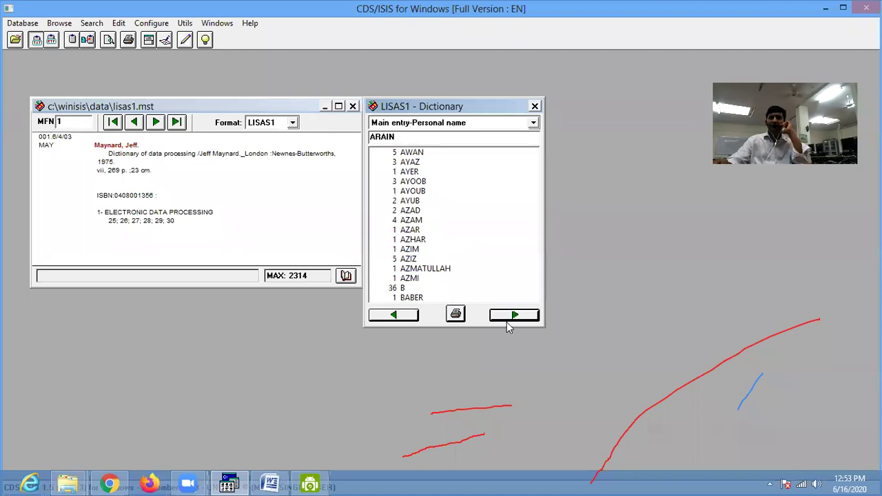
left_click(514, 317)
left_click(520, 323)
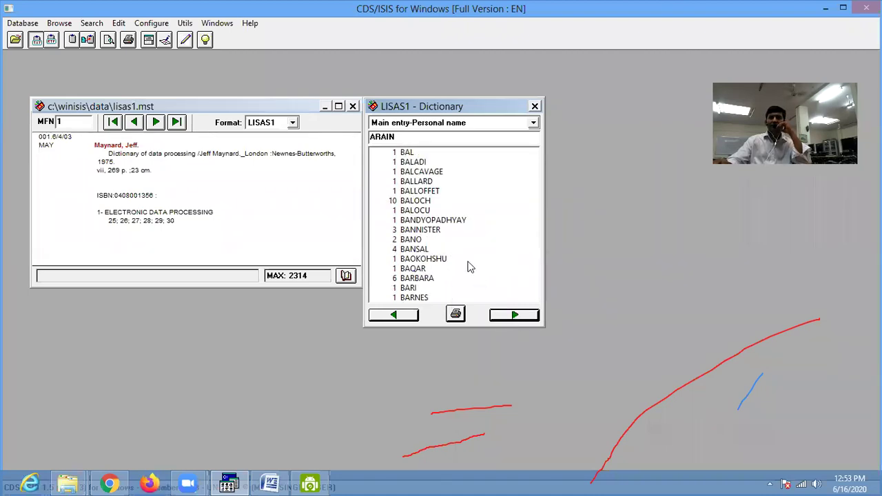
left_click(417, 202)
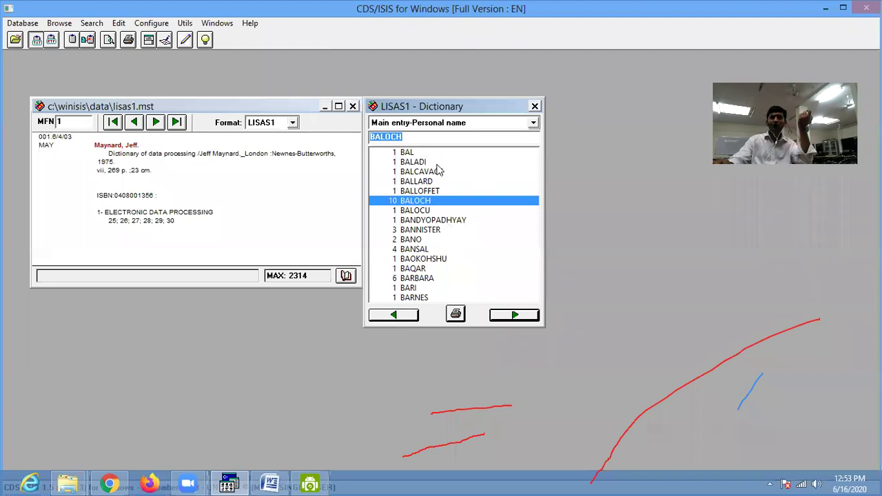
left_click_drag(417, 110, 511, 92)
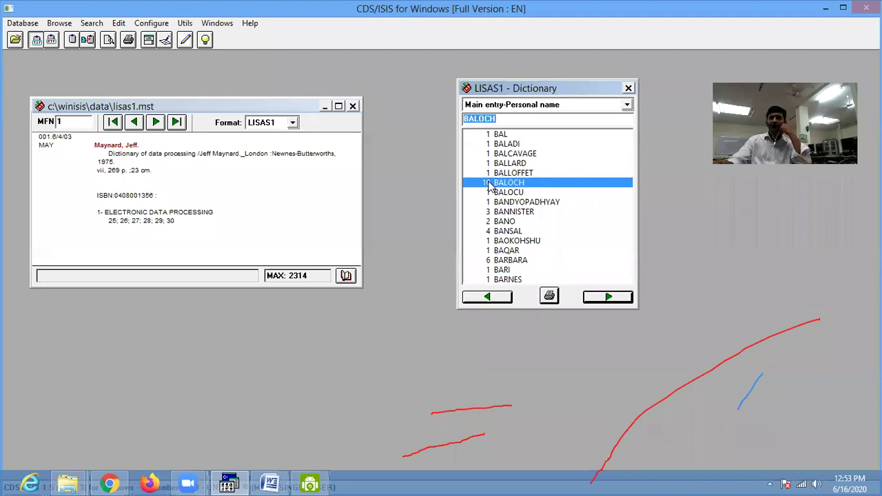
double_click(510, 184)
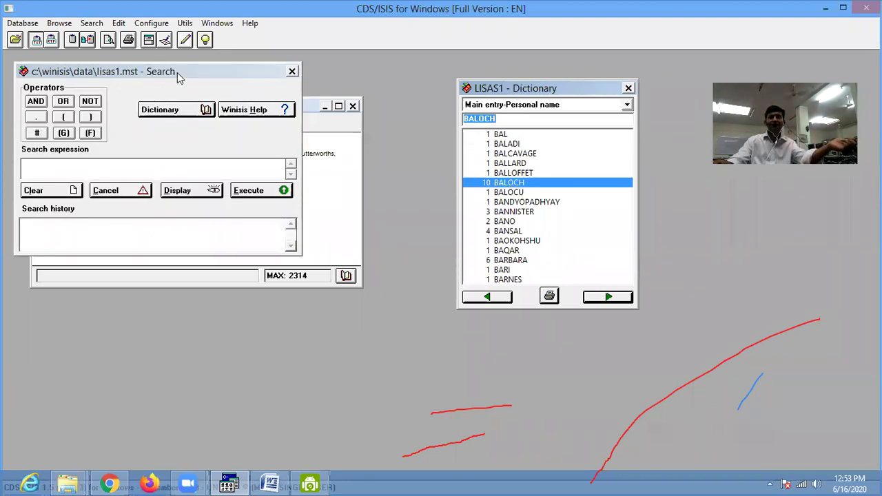
- Search for BALOCH from the dictionary and list its 10 hits
left_click_drag(177, 72, 284, 97)
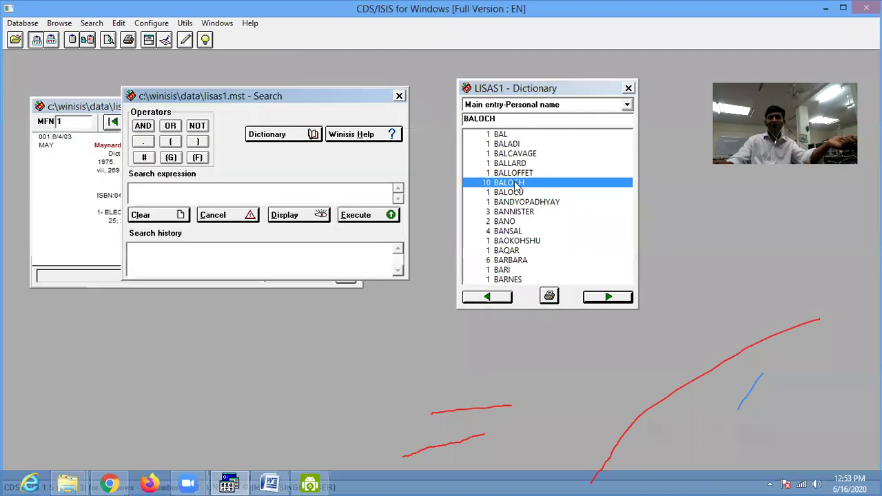
left_click_drag(212, 193, 192, 193)
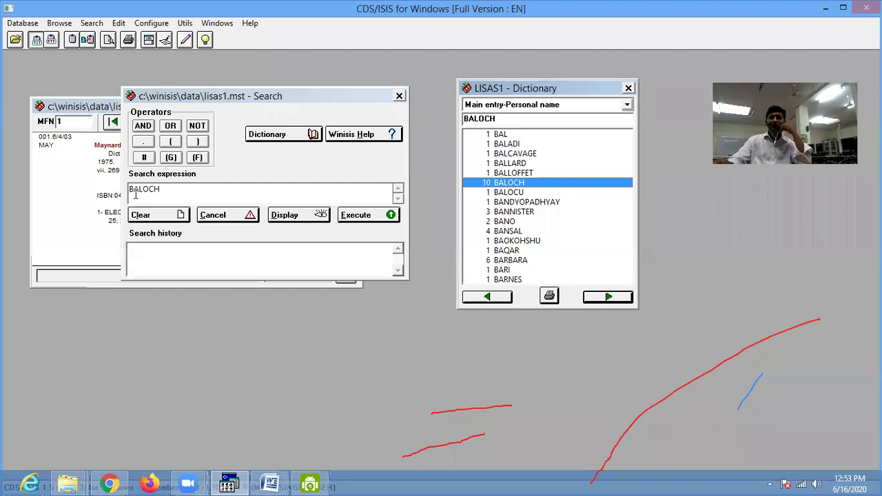
left_click(360, 217)
left_click(295, 219)
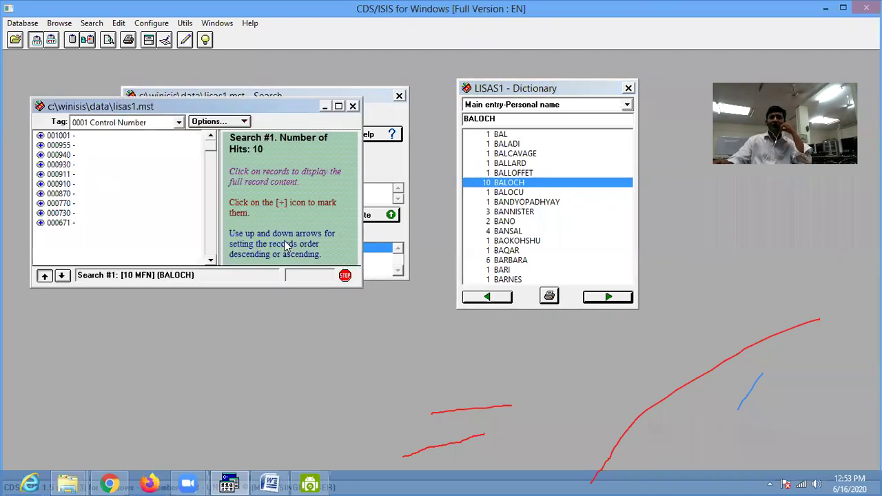
- Maximize the results view and label the hits by the 0245 Title statement tag
left_click(339, 107)
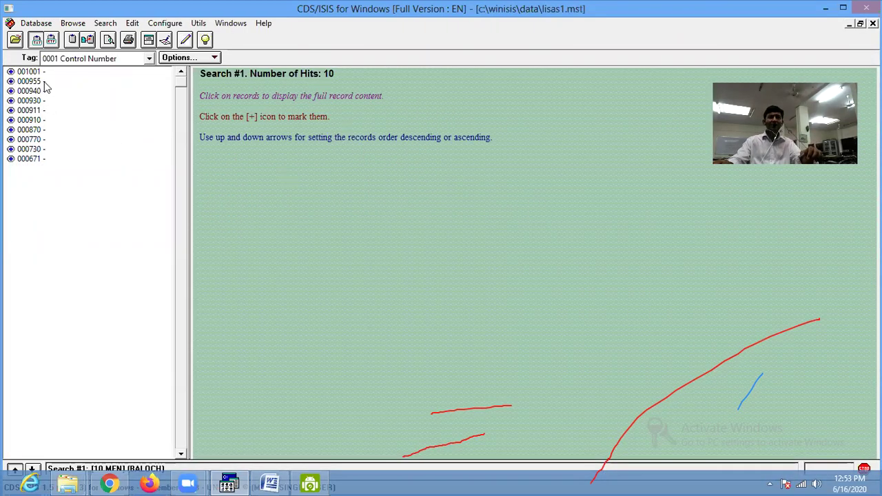
left_click(148, 59)
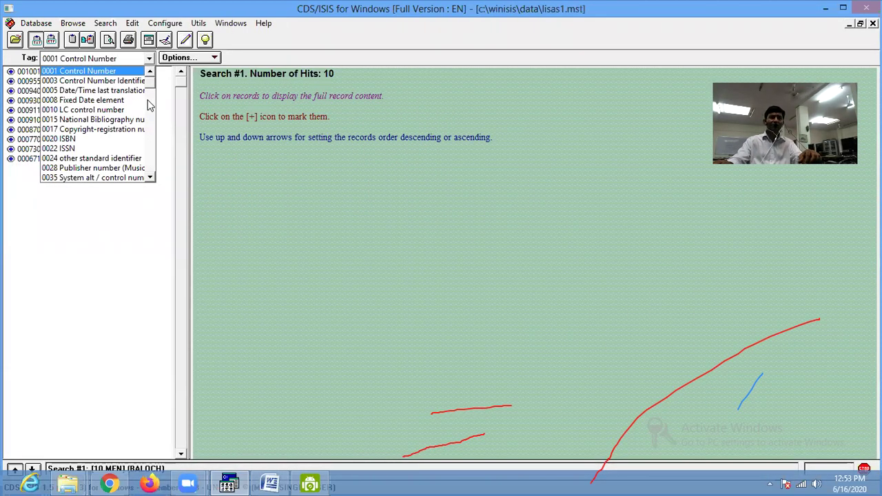
left_click(152, 178)
left_click(152, 179)
left_click(153, 178)
scroll(156, 120, "down", 1)
left_click(108, 64)
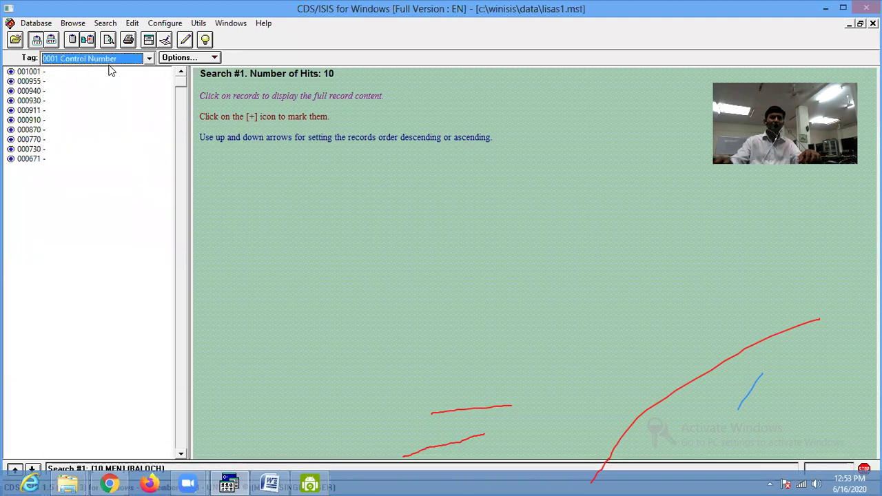
left_click(149, 58)
scroll(156, 92, "down", 5)
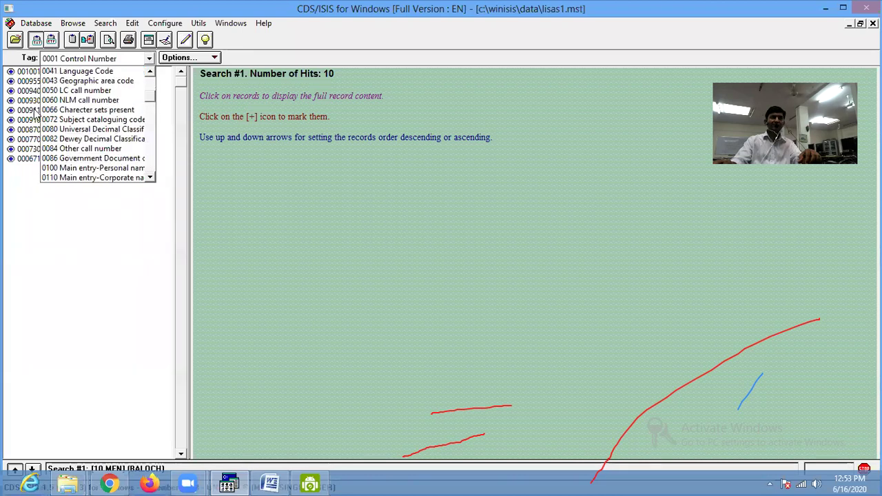
left_click(100, 178)
left_click(149, 58)
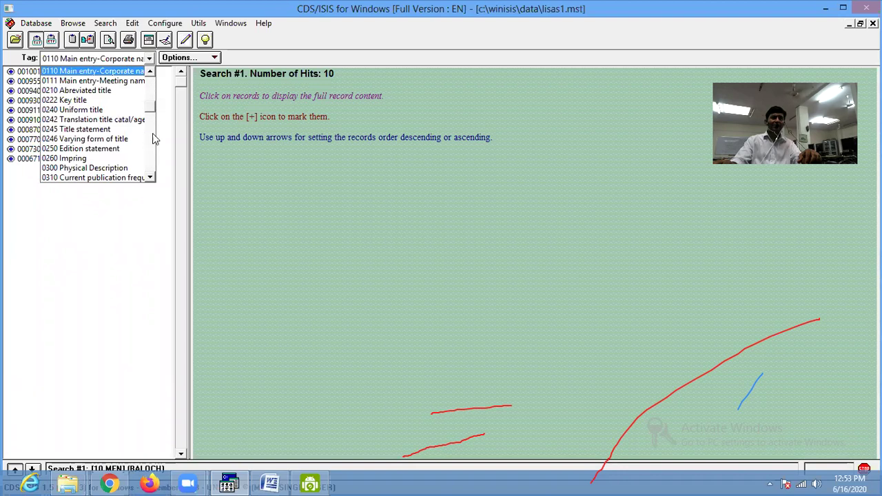
left_click(150, 178)
left_click(151, 177)
left_click(150, 178)
left_click(150, 178)
left_click(150, 178)
left_click_drag(152, 124, 152, 112)
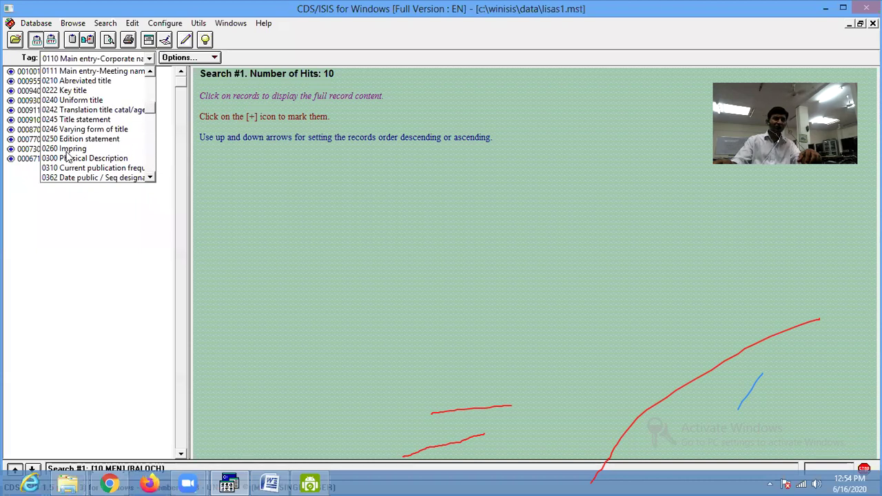
left_click(78, 120)
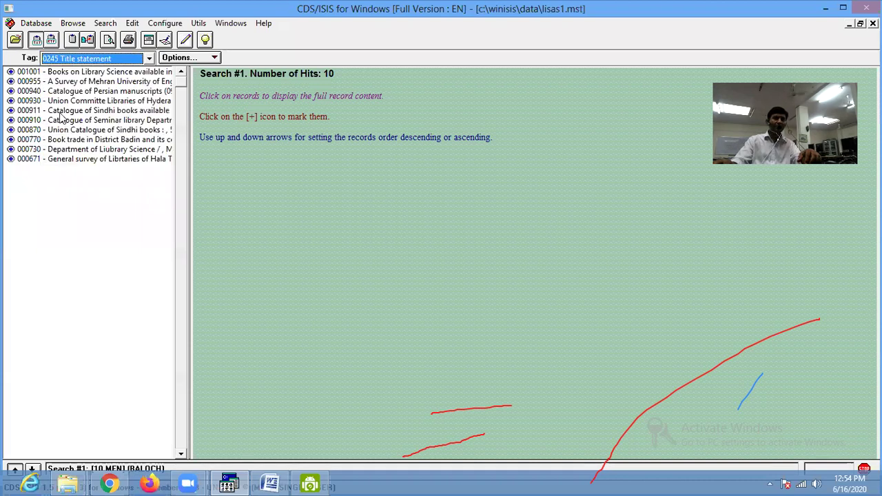
- View the full records of hits 001001, 000955, 000940, 000930, 000911, 000870 and 000671 in turn
left_click(82, 72)
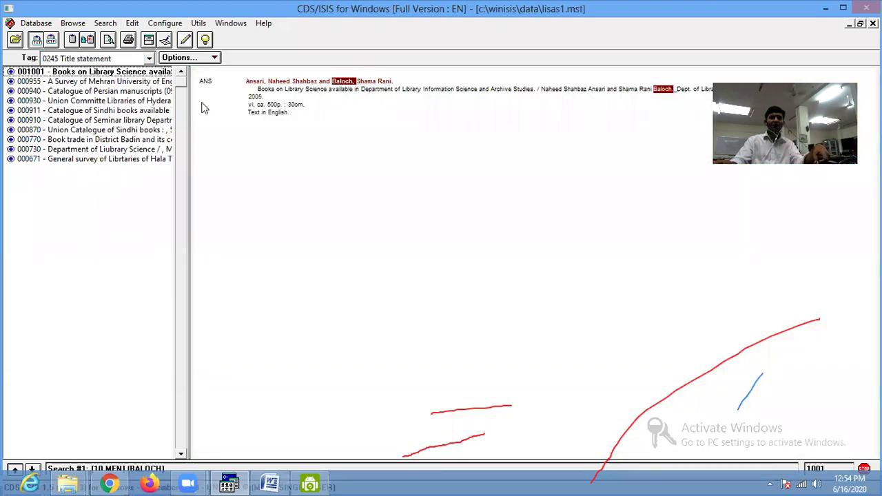
key("Down")
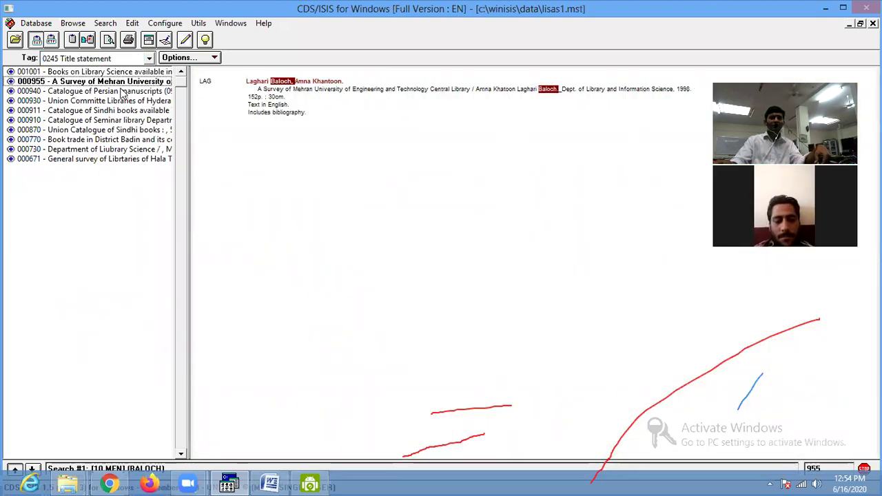
key("Down")
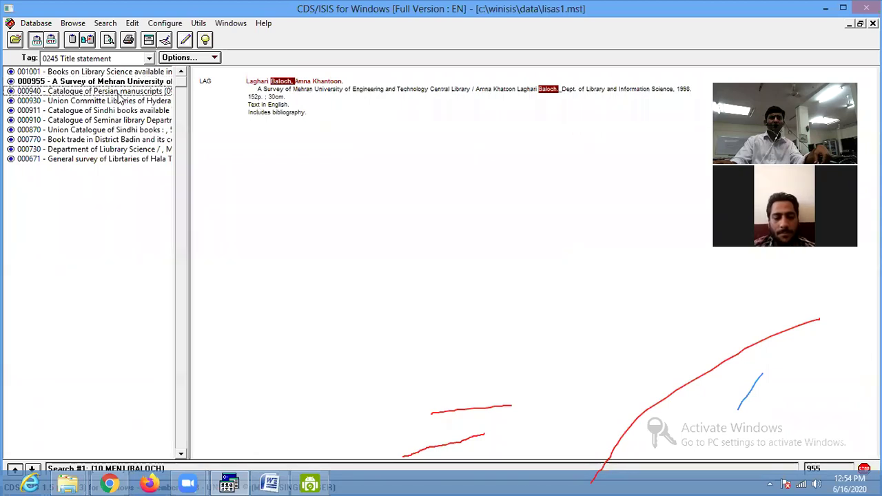
left_click(131, 103)
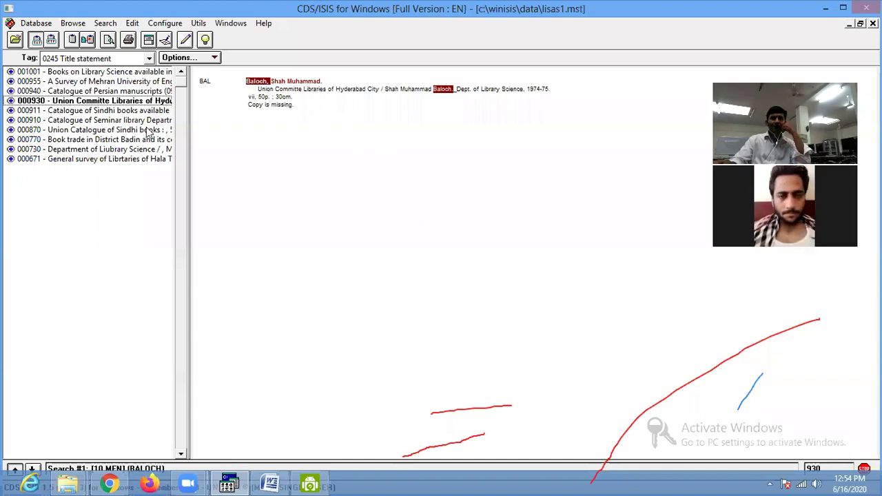
left_click(95, 111)
left_click(101, 131)
left_click(108, 159)
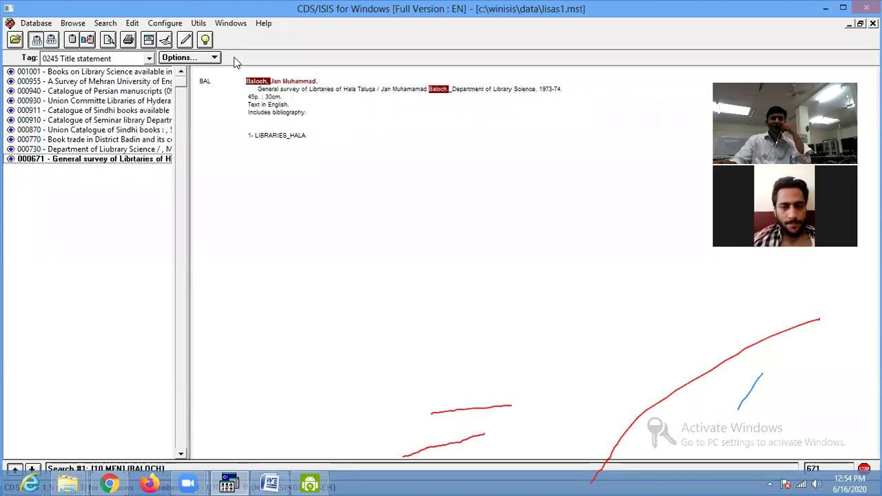
left_click(214, 57)
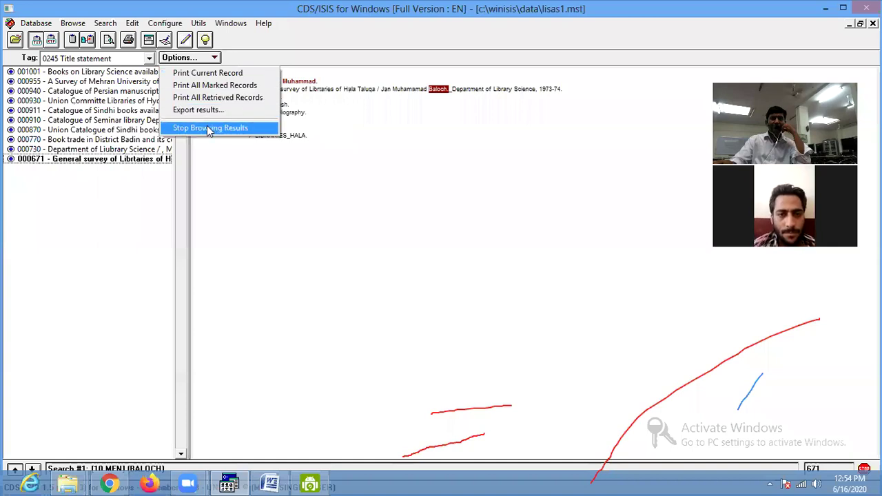
- Stop browsing results, close the search and dictionary windows, and open the LISAS1 field selection table
left_click(210, 128)
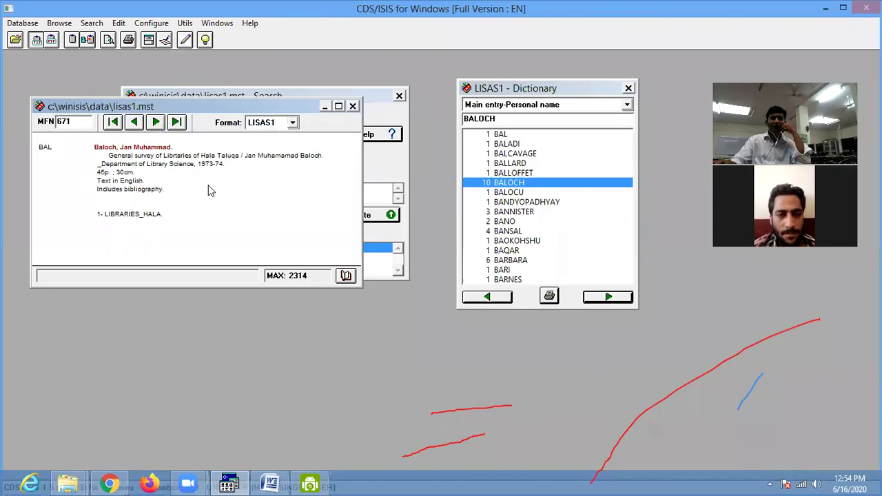
left_click(545, 90)
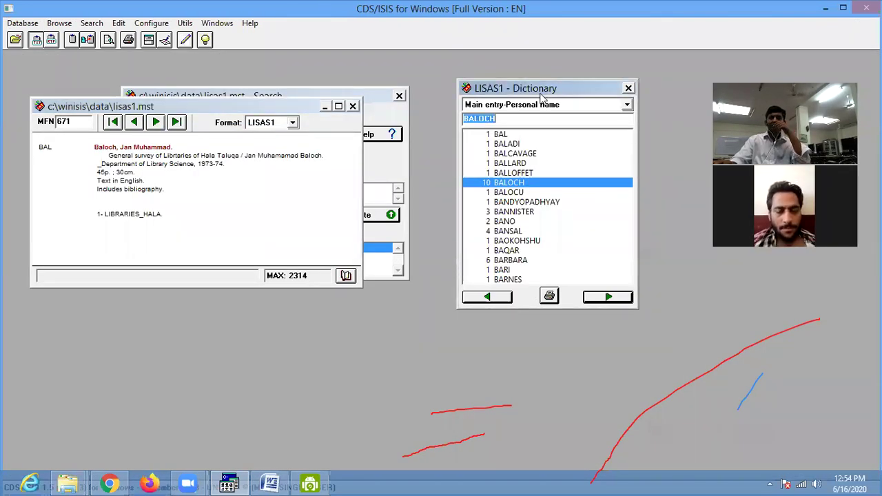
left_click_drag(542, 96, 478, 152)
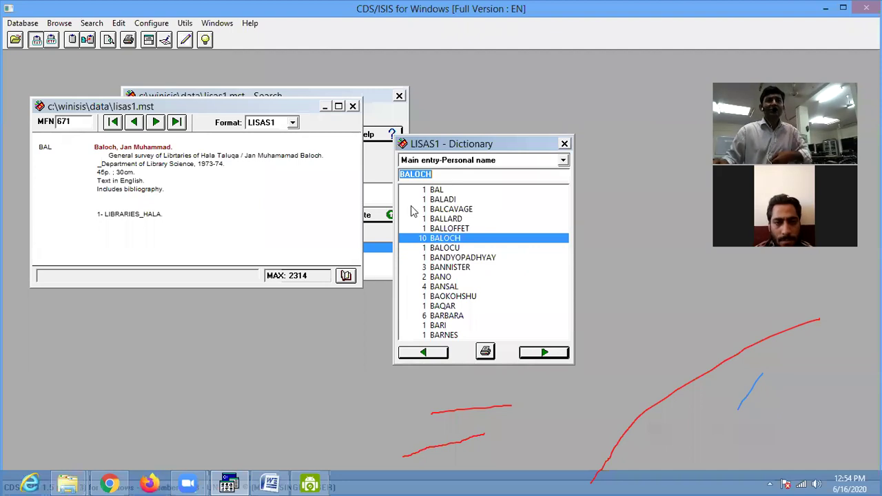
left_click(399, 96)
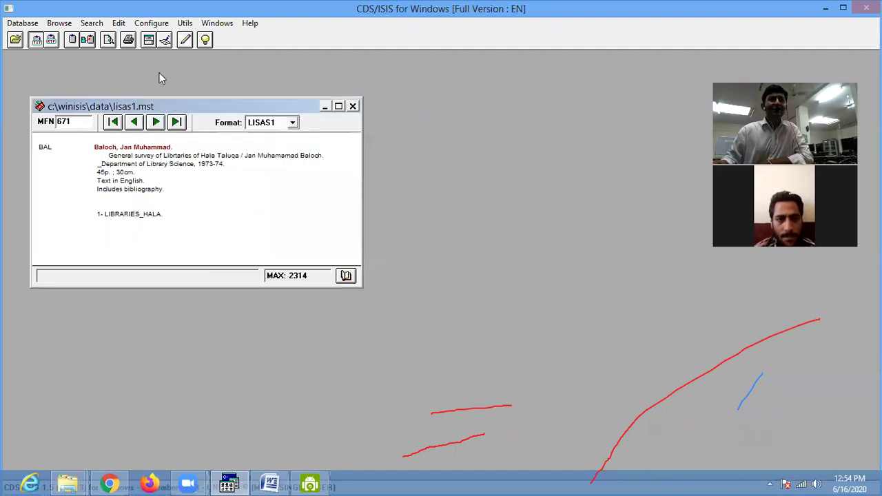
left_click(118, 23)
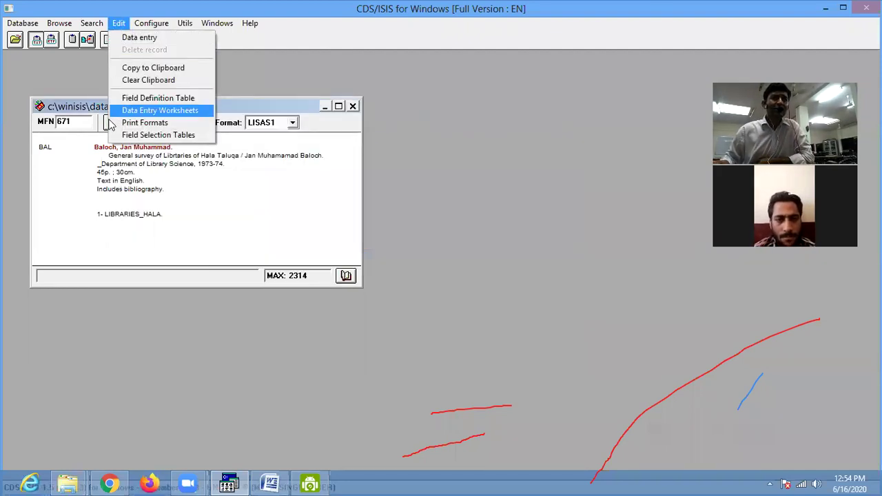
left_click(158, 135)
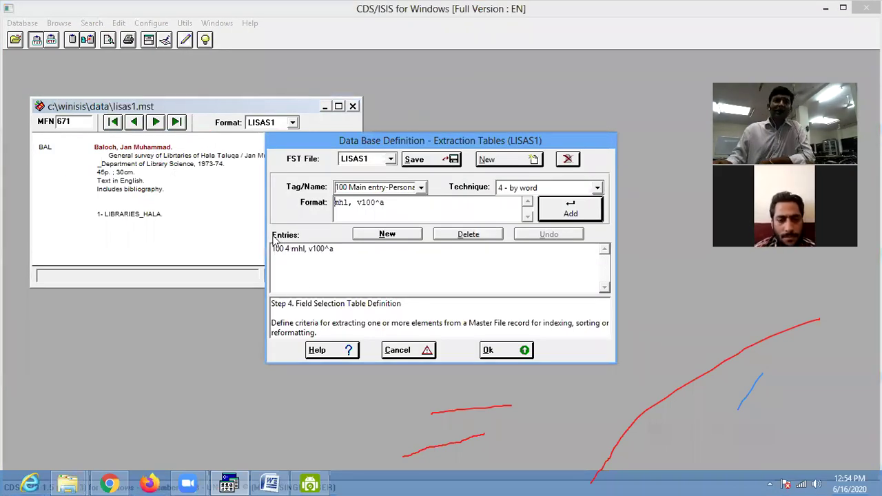
- Replace the author entry with field 100, technique 0 (by line), format mhl, v100^a
left_click(290, 253)
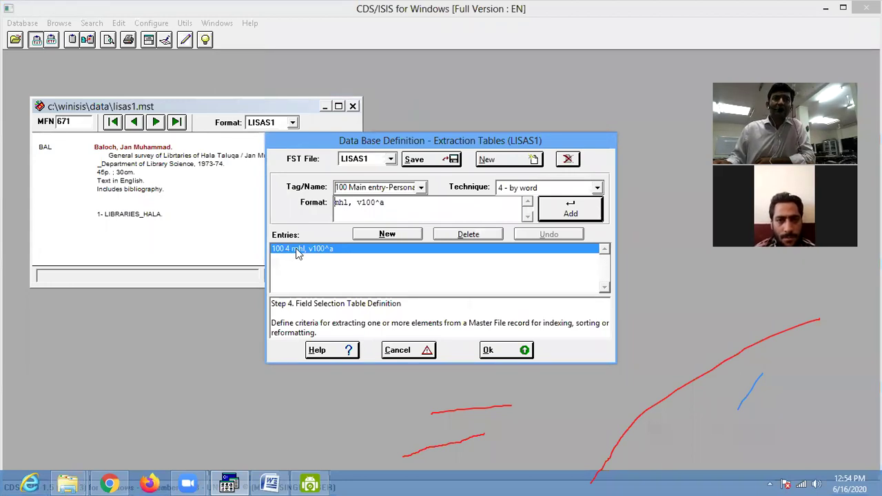
left_click(475, 239)
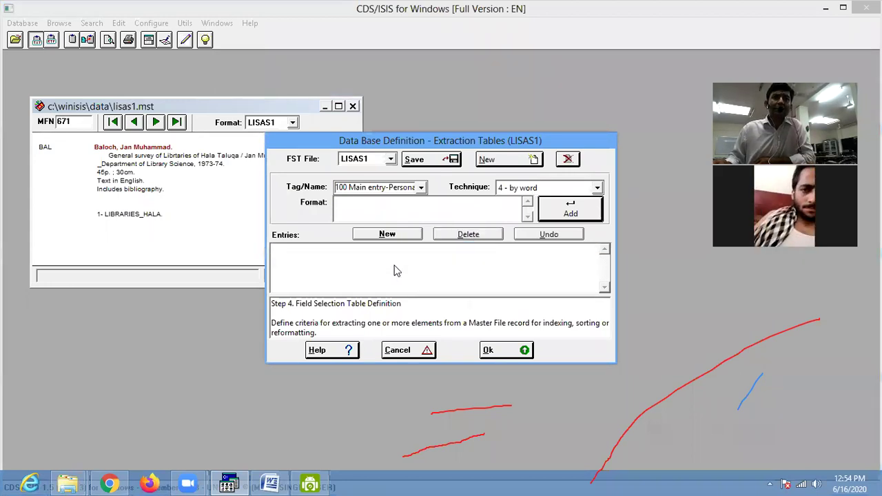
left_click(388, 236)
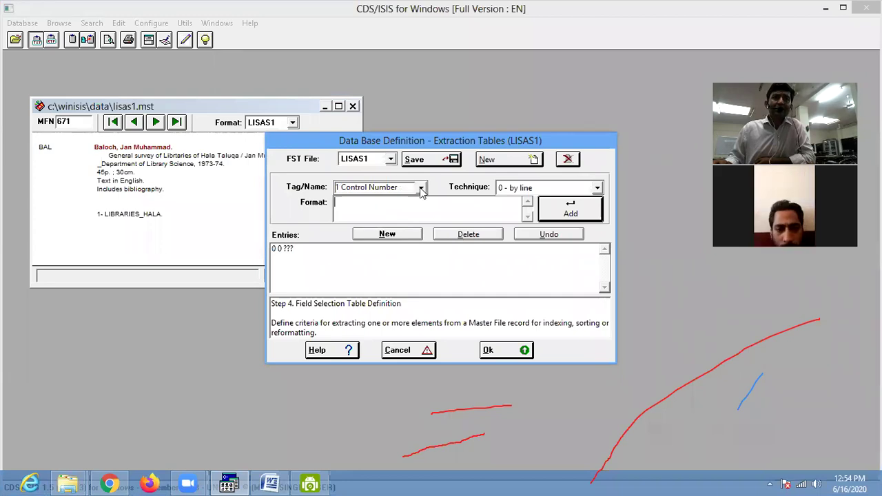
left_click(421, 187)
type("100")
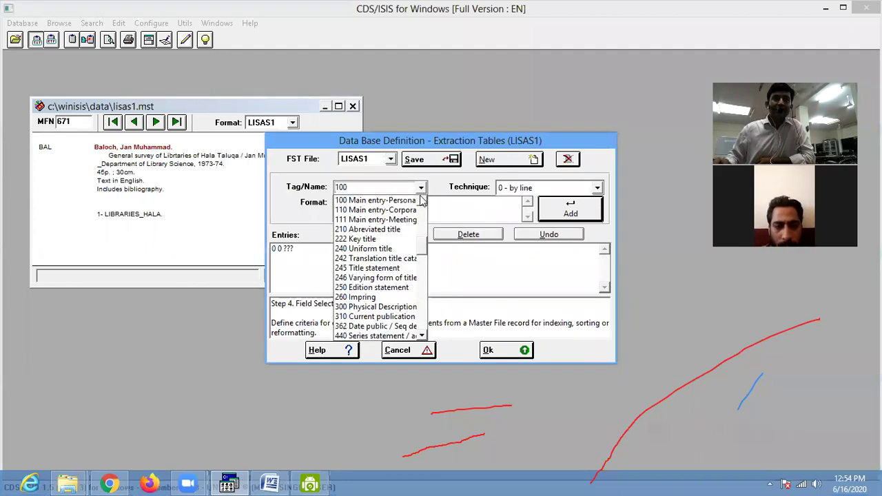
left_click(382, 202)
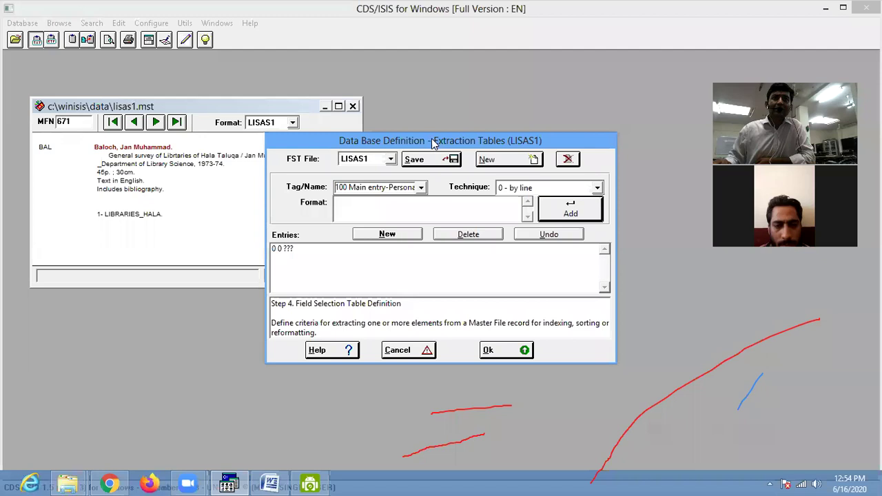
left_click_drag(437, 140, 368, 121)
left_click(526, 170)
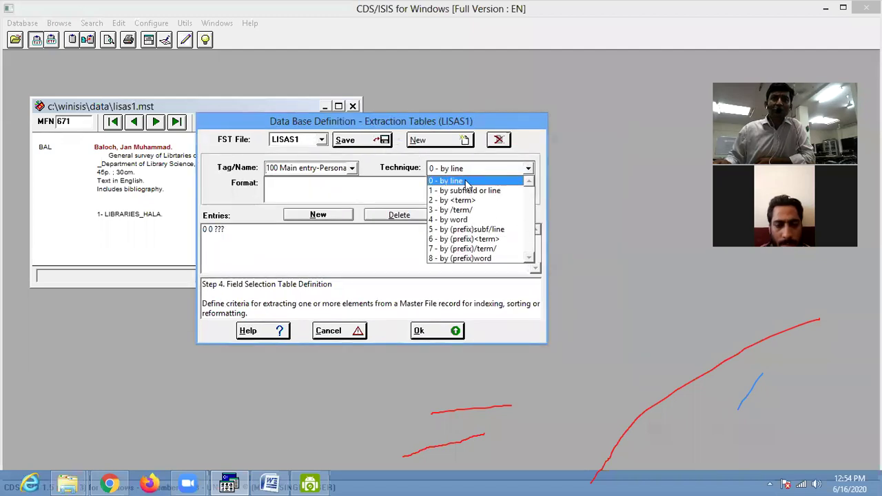
left_click(463, 181)
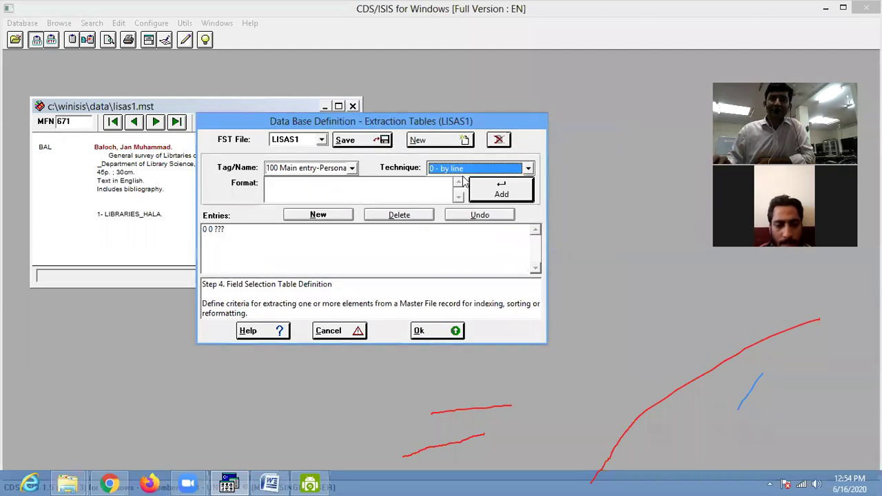
left_click(298, 183)
type("v")
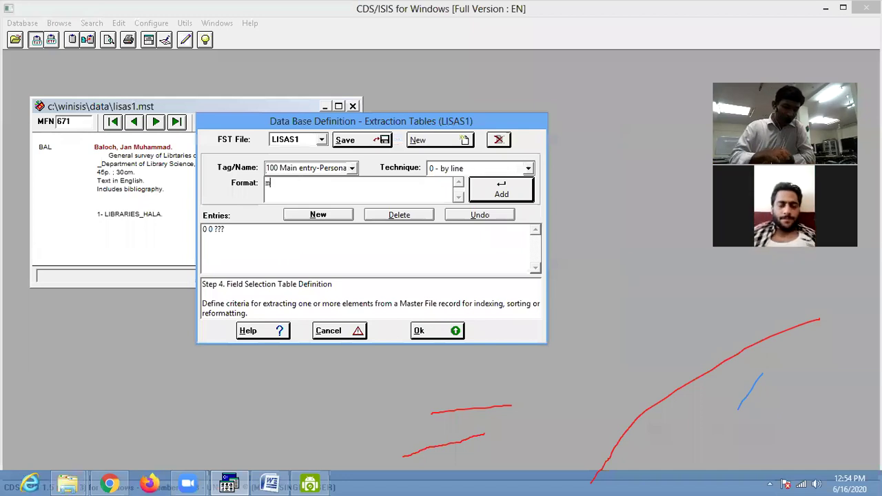
type("hl, v100^a")
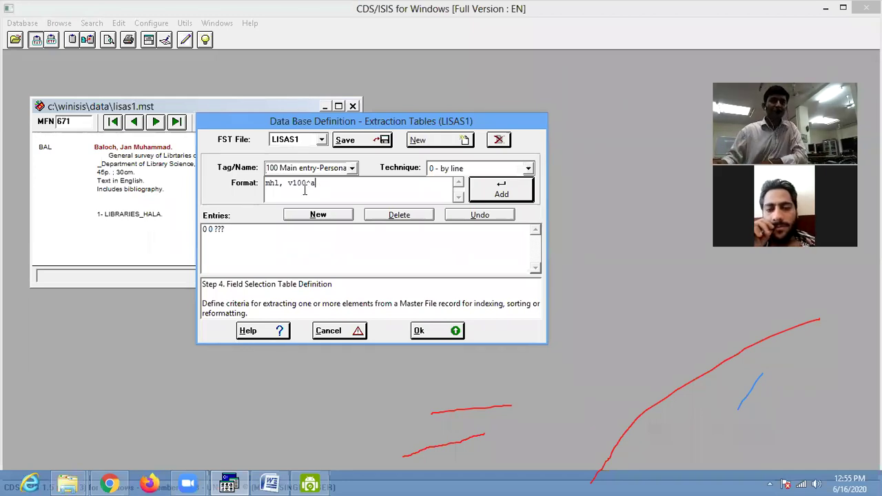
left_click(509, 195)
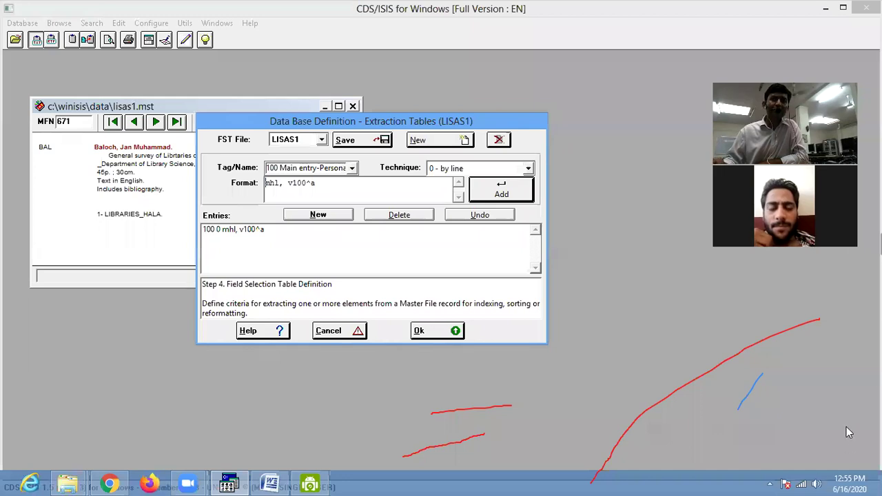
- Save the field selection table and close the database definition wizard
mouse_move(847, 428)
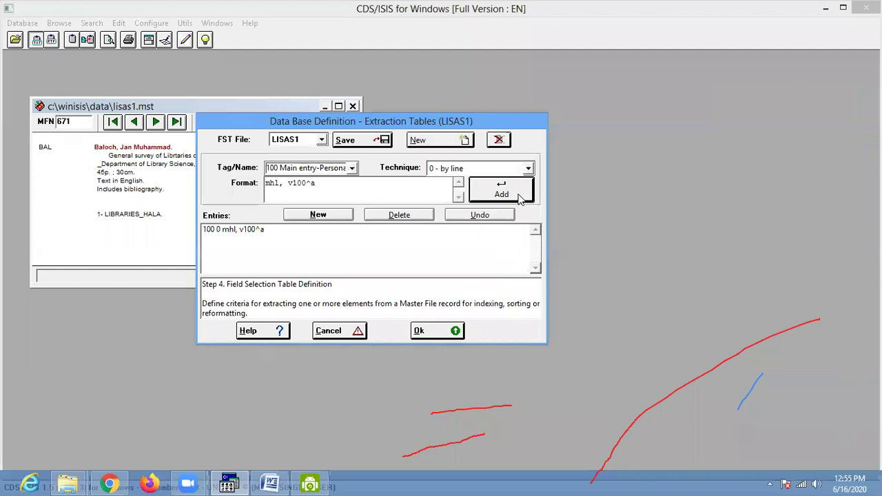
left_click(375, 141)
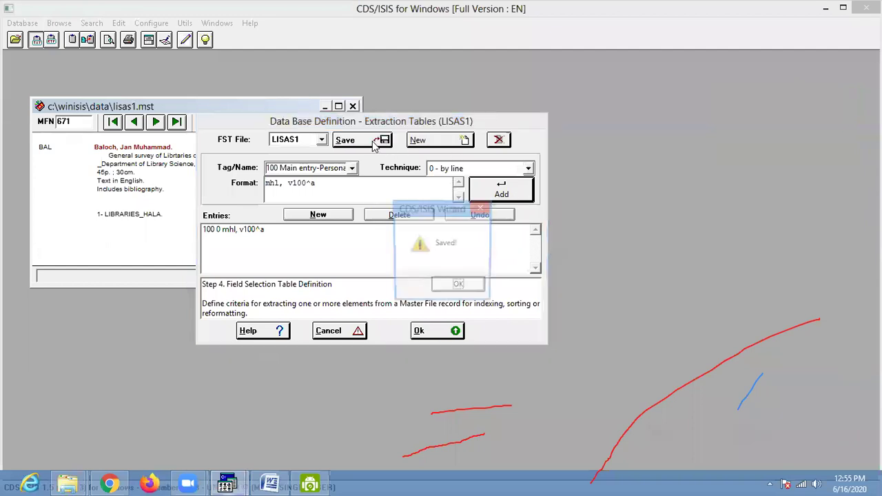
left_click(447, 283)
left_click(445, 335)
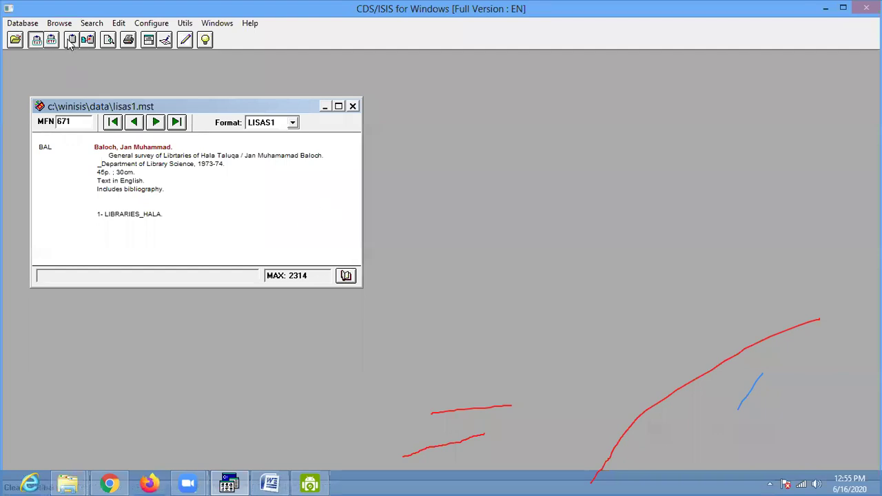
- Run Full Inverted File Generation on all 2314 lisas1 records
left_click(23, 25)
left_click(23, 122)
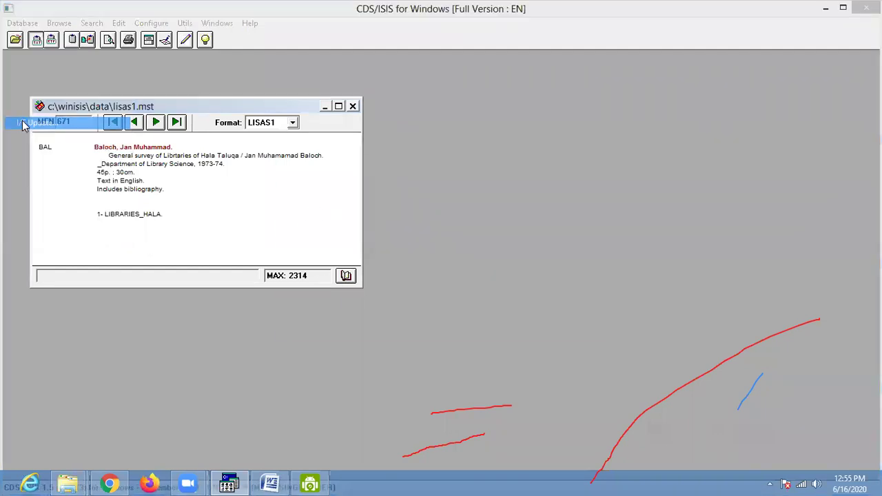
left_click(342, 228)
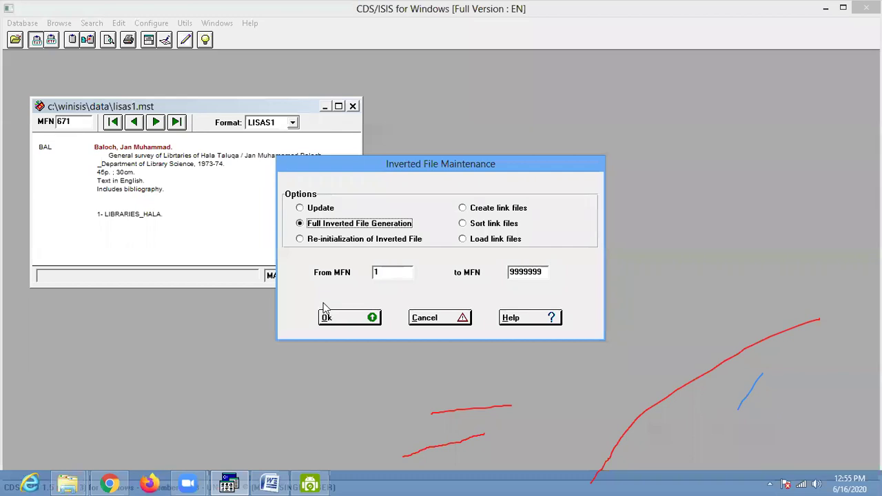
left_click(345, 323)
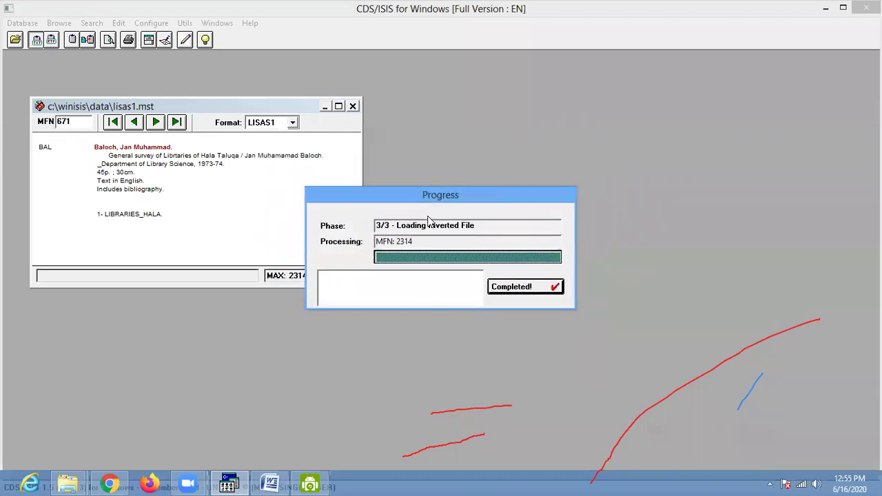
left_click(532, 287)
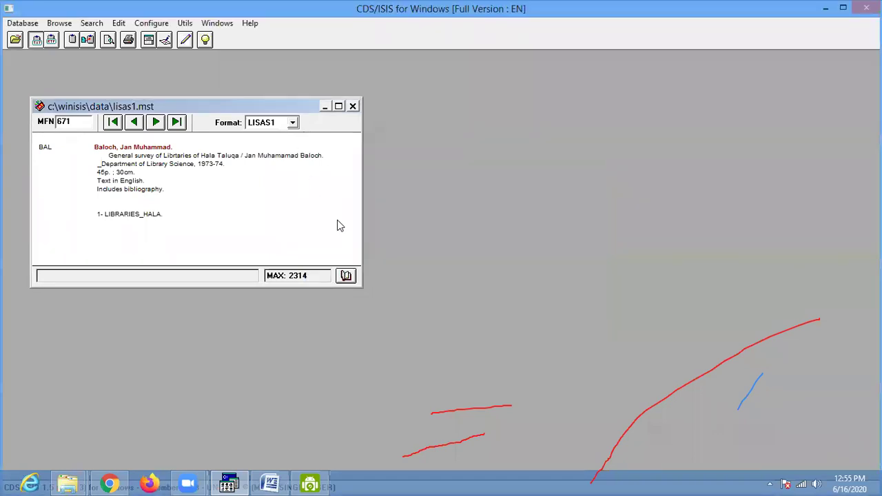
- Page through the LISAS1 dictionary and select the author term with 3 postings
left_click(346, 277)
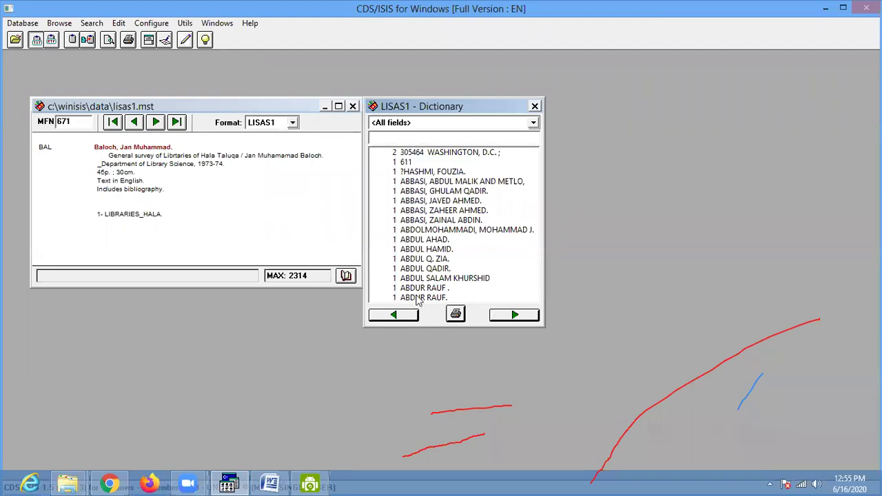
left_click(508, 316)
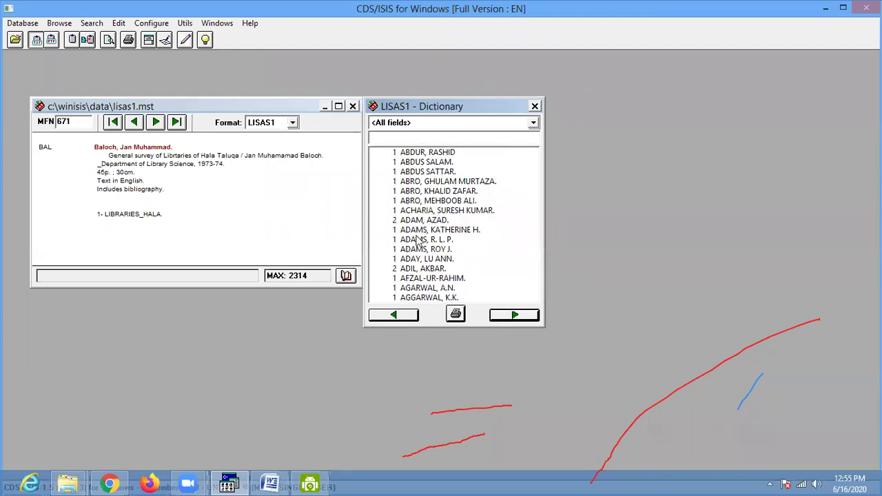
left_click(522, 316)
left_click(521, 317)
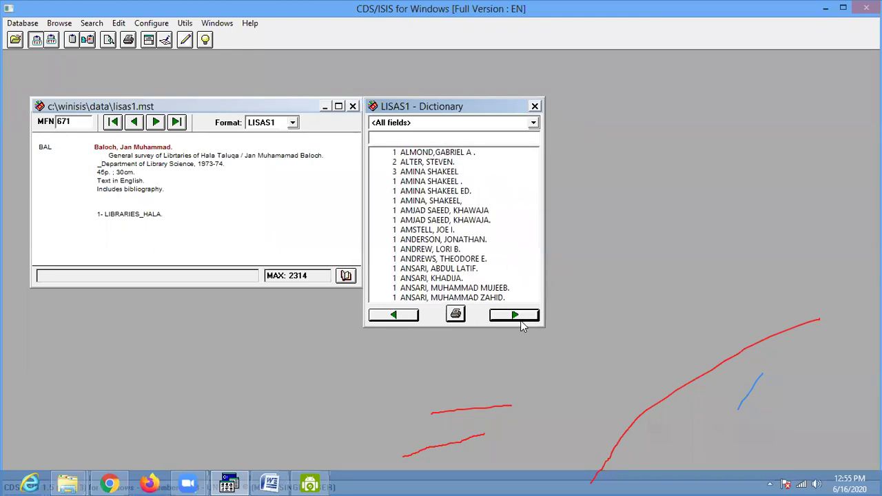
left_click(397, 176)
left_click(397, 176)
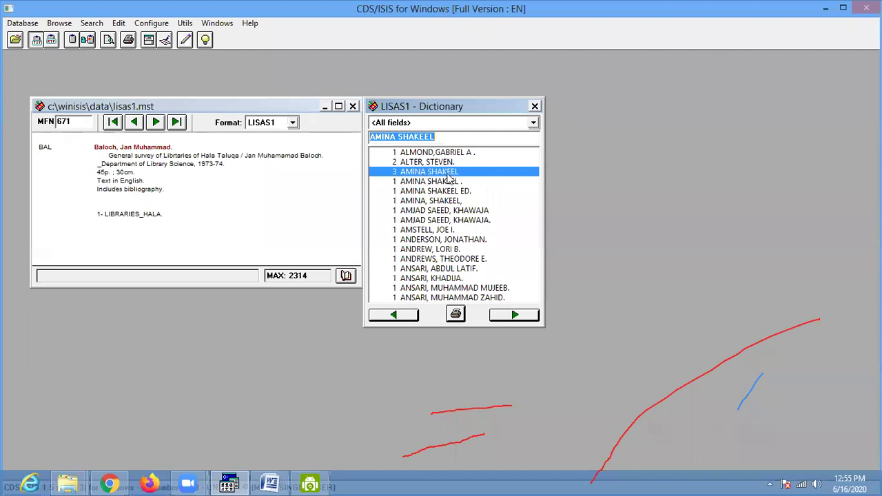
- Search for that author term, getting 3 hits, and try to display them
double_click(423, 174)
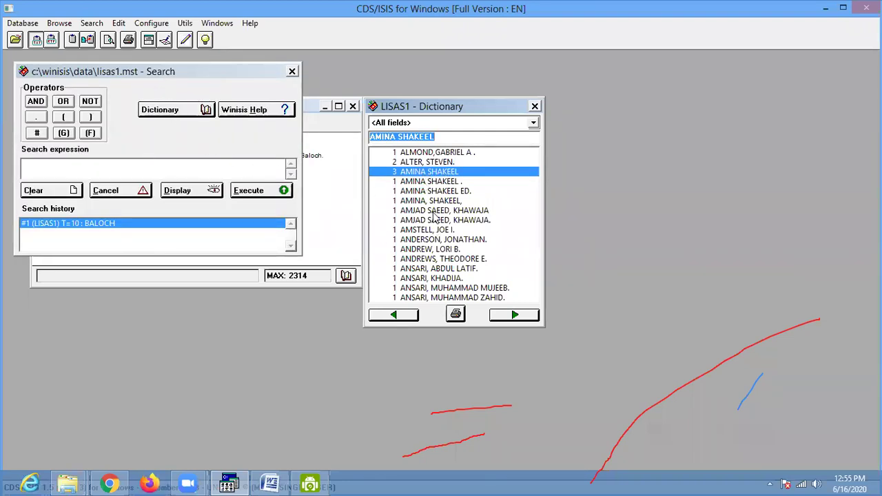
left_click(172, 170)
type("AMINA SHAKEEL")
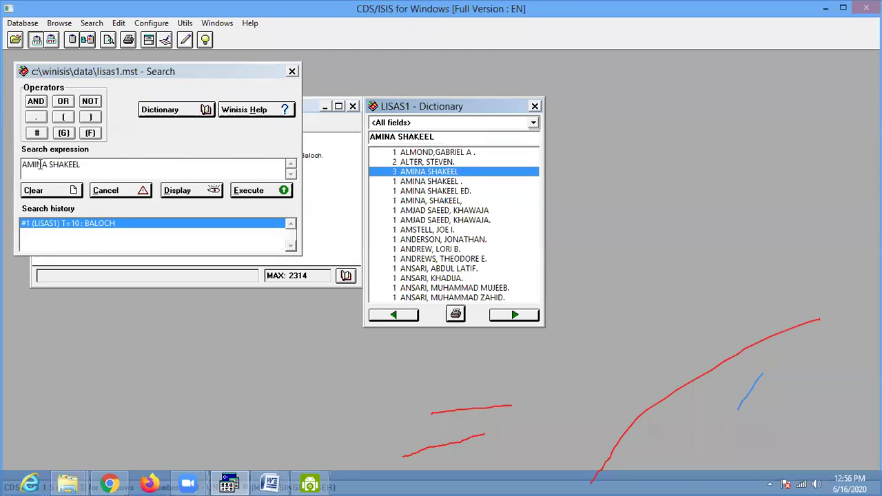
left_click(262, 196)
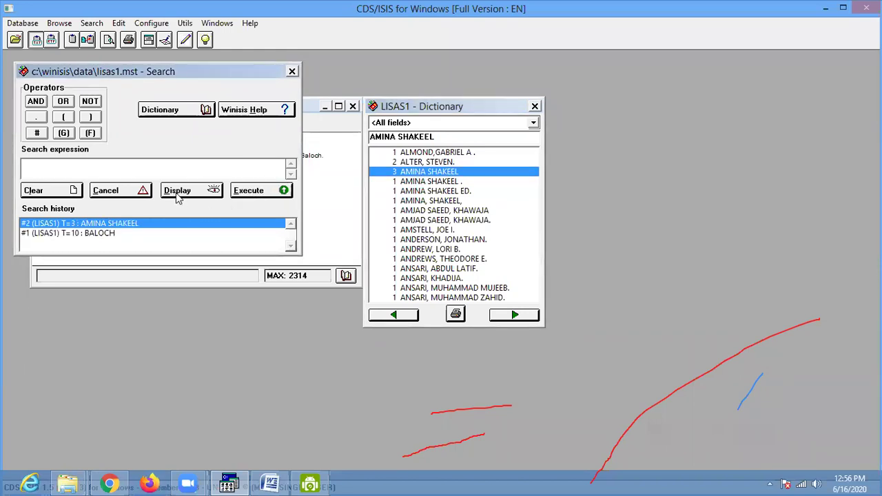
left_click(179, 195)
- Dismiss the crash error, relaunch CDS/ISIS, and reopen lisas1.mst at MFN 1
left_click(484, 301)
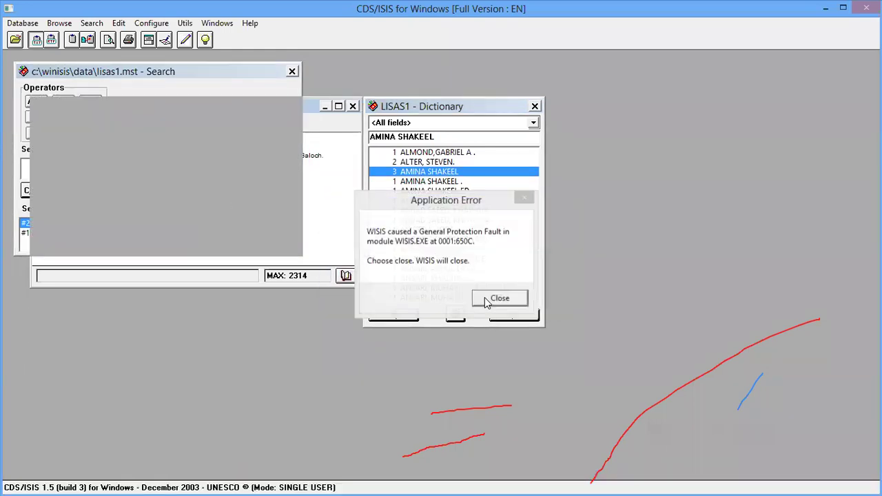
left_click(490, 299)
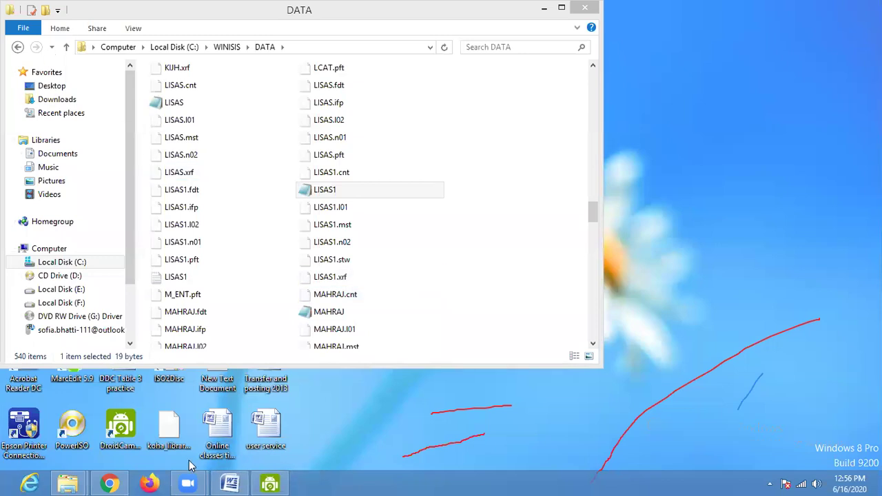
key("super")
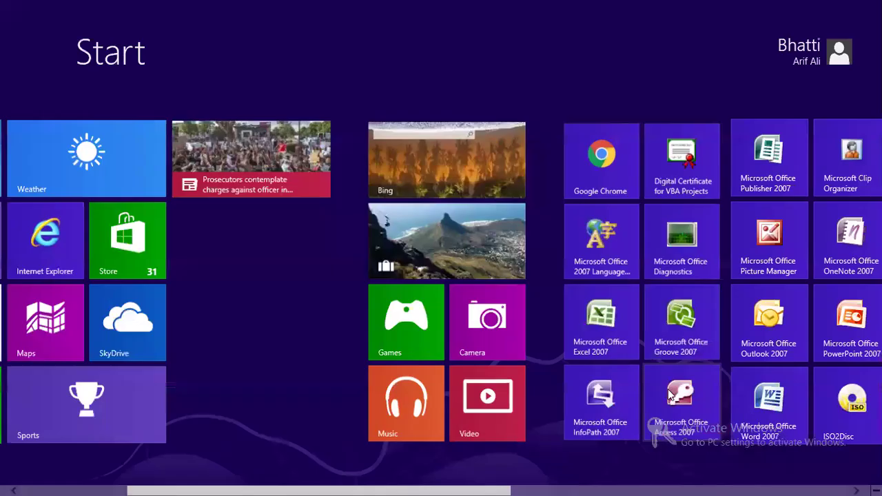
scroll(682, 396, "down", 5)
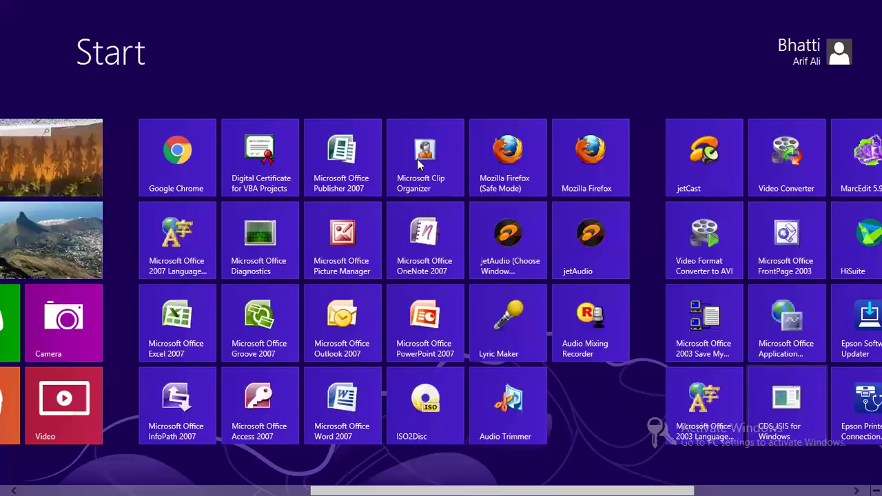
left_click(787, 403)
left_click(22, 23)
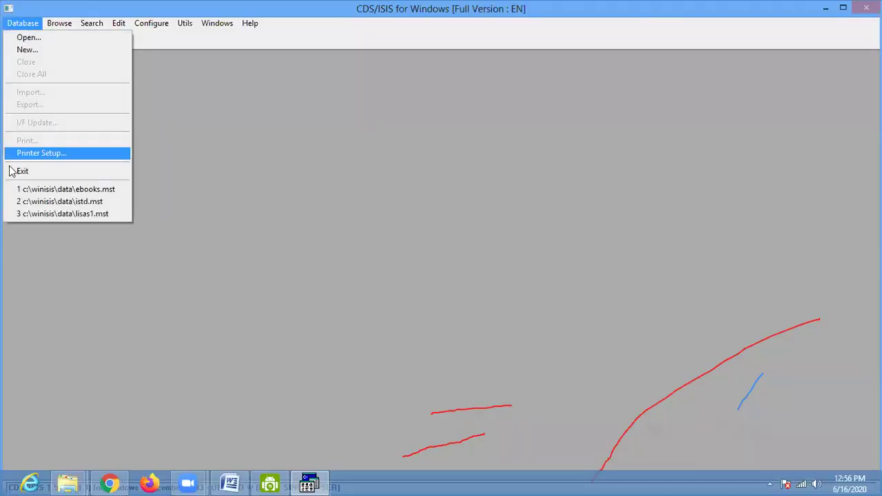
left_click(64, 214)
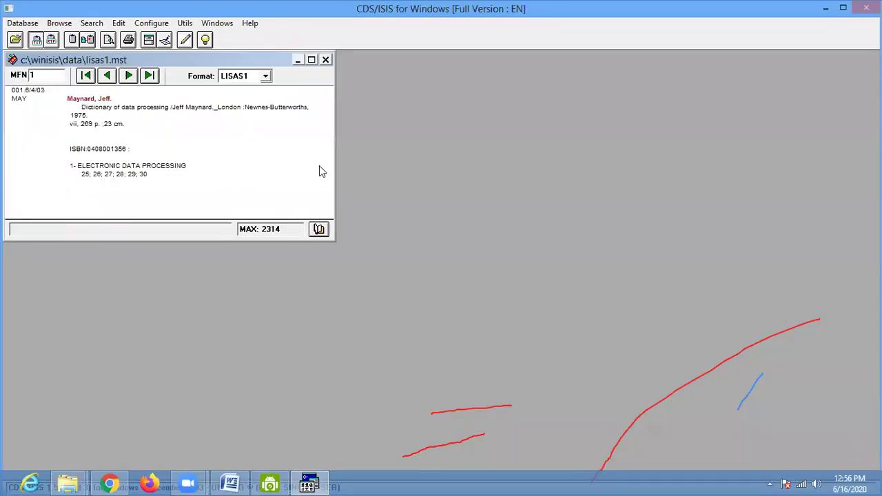
- Page through the LISAS1 dictionary terms from B into C
left_click(319, 229)
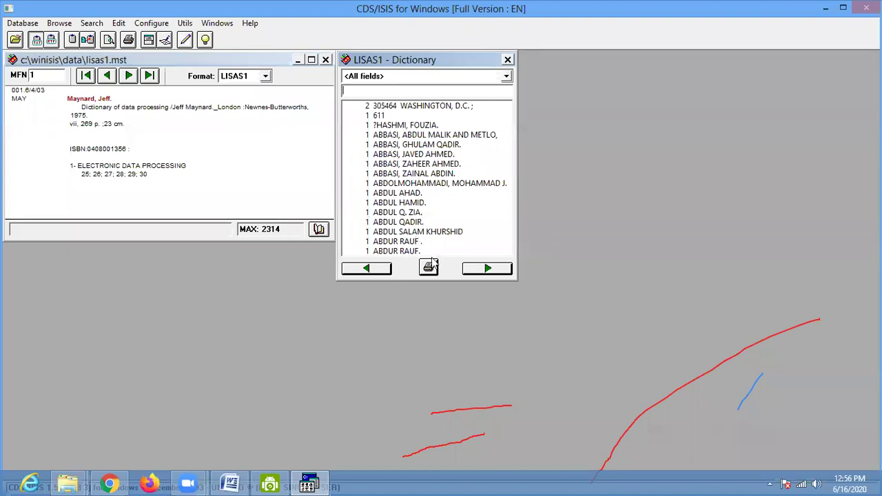
left_click(486, 269)
left_click(486, 270)
left_click(486, 270)
left_click(486, 272)
left_click(485, 272)
left_click(485, 272)
left_click(486, 272)
left_click(486, 273)
left_click(388, 270)
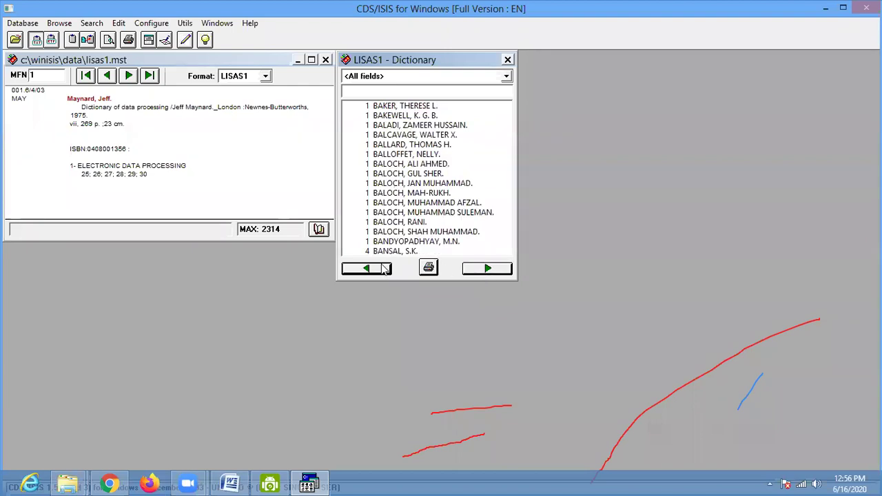
left_click(488, 269)
left_click(488, 269)
left_click(488, 270)
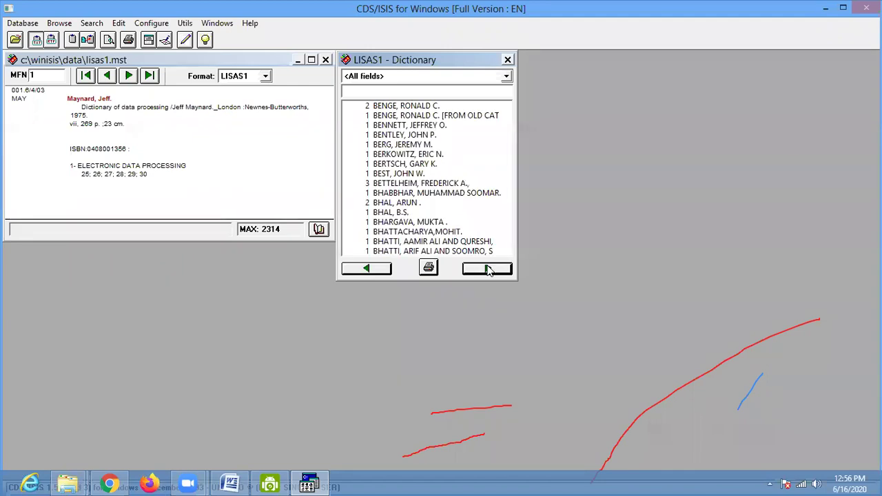
left_click(488, 269)
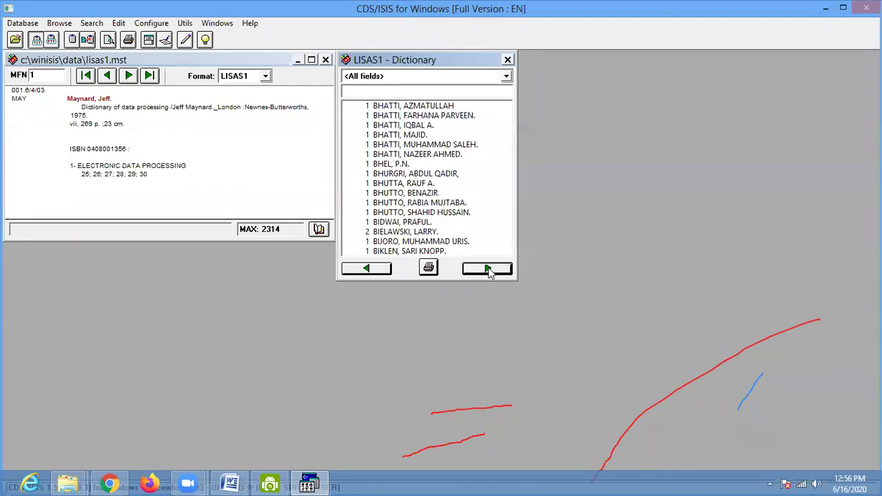
left_click(488, 269)
left_click(488, 269)
left_click(488, 269)
left_click(488, 269)
left_click(488, 269)
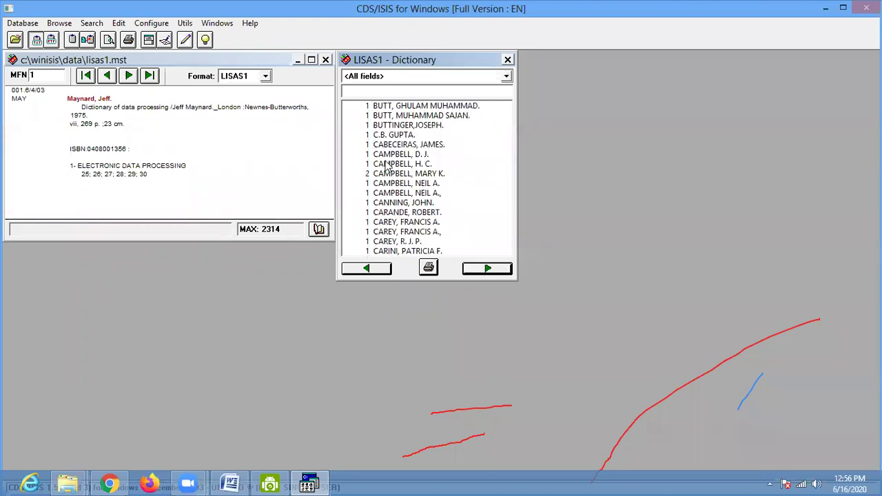
- Jump to the A terms and search the 3-posting author term, retrieving 3 hits
left_click(360, 91)
type("A")
left_click(485, 269)
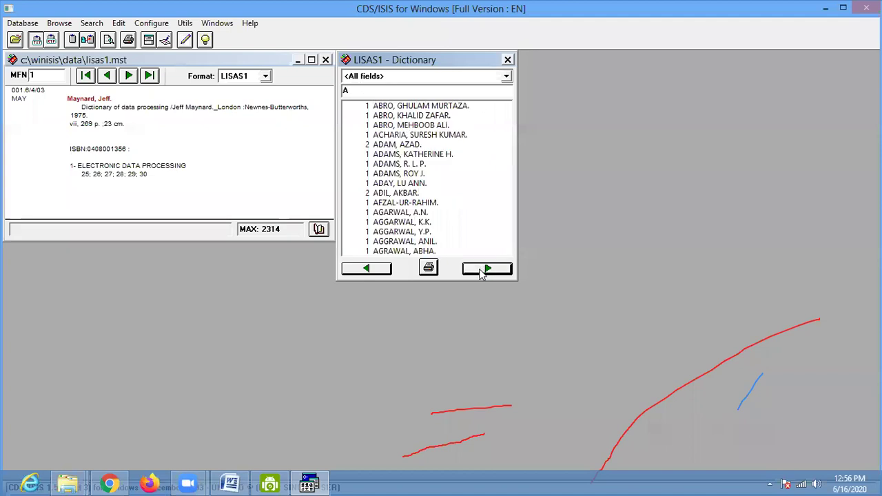
left_click(482, 270)
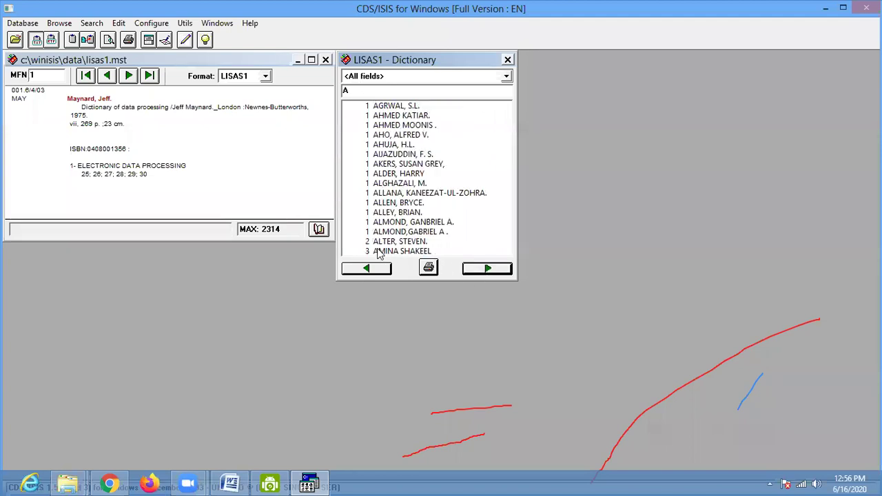
left_click(403, 252)
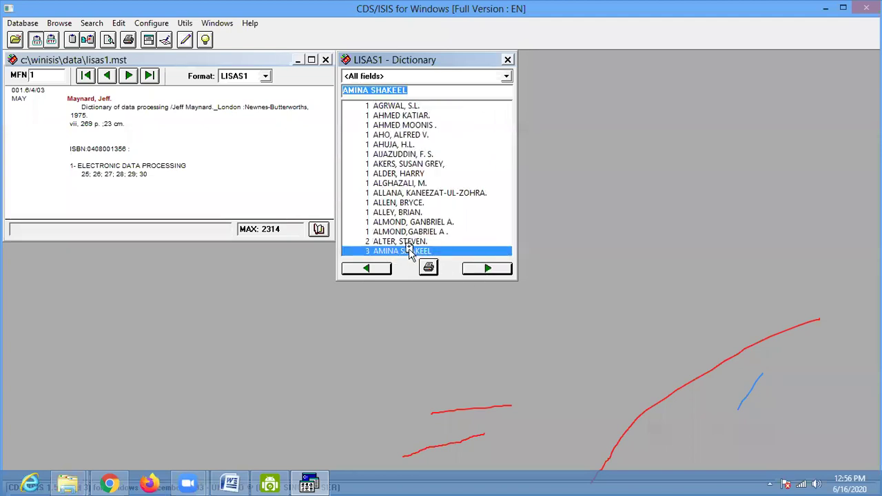
double_click(379, 253)
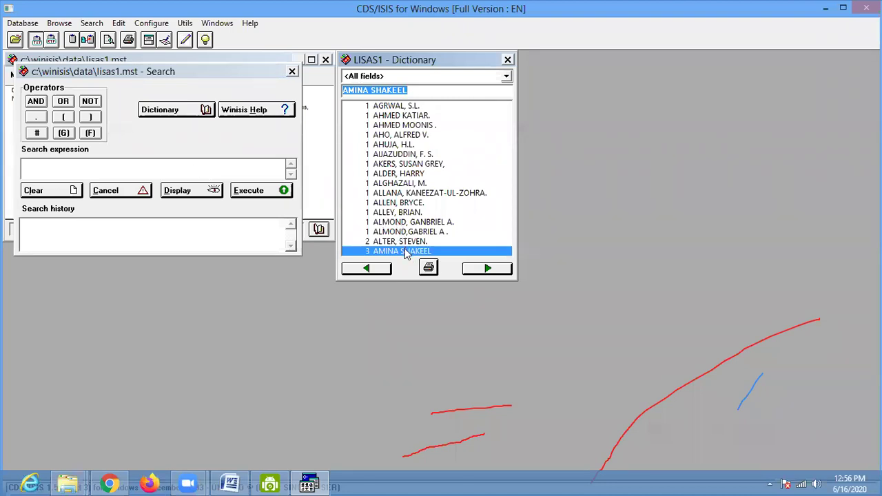
double_click(405, 252)
left_click(142, 169)
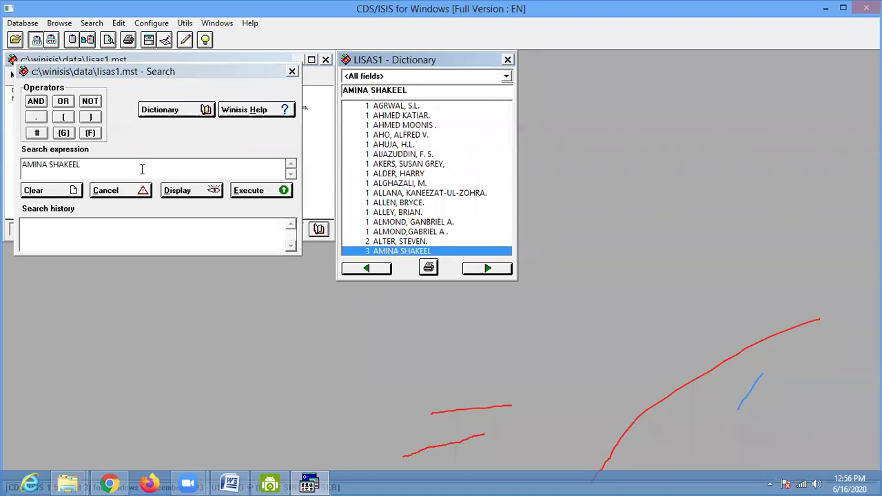
left_click(261, 196)
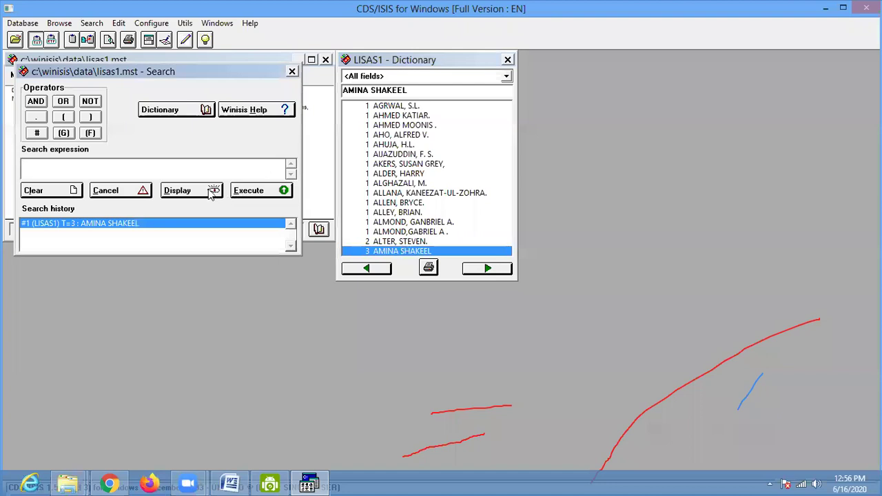
left_click(187, 191)
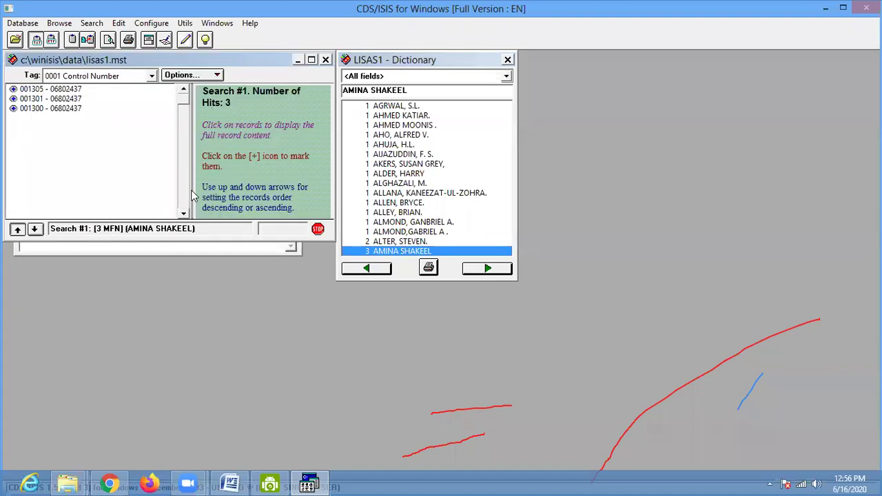
- Maximize the results and view records 001305, 001301 and 001300 in full
left_click(311, 60)
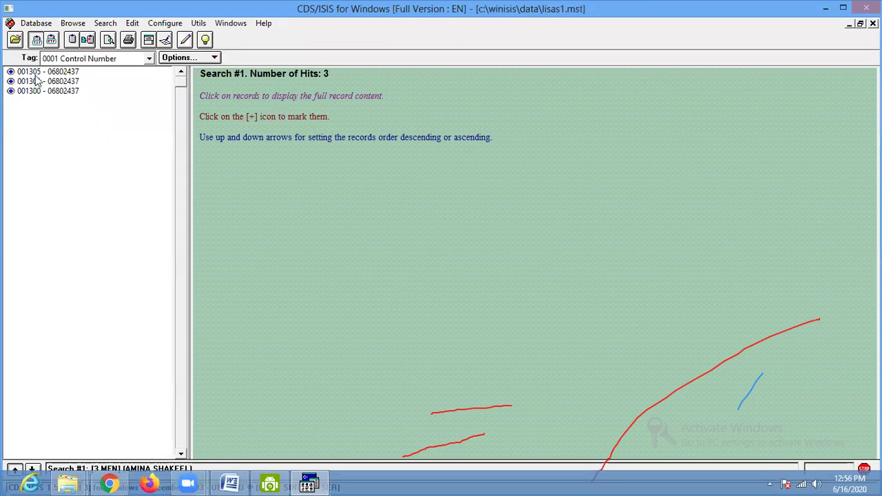
left_click(38, 72)
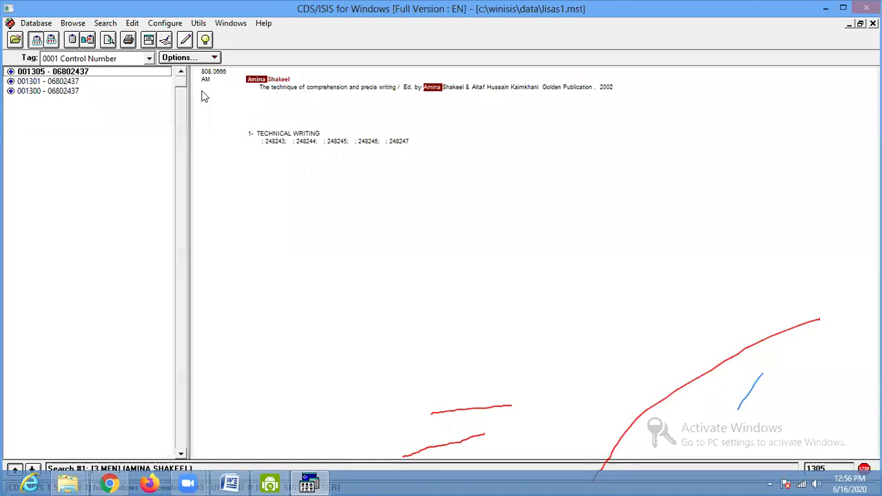
left_click(76, 81)
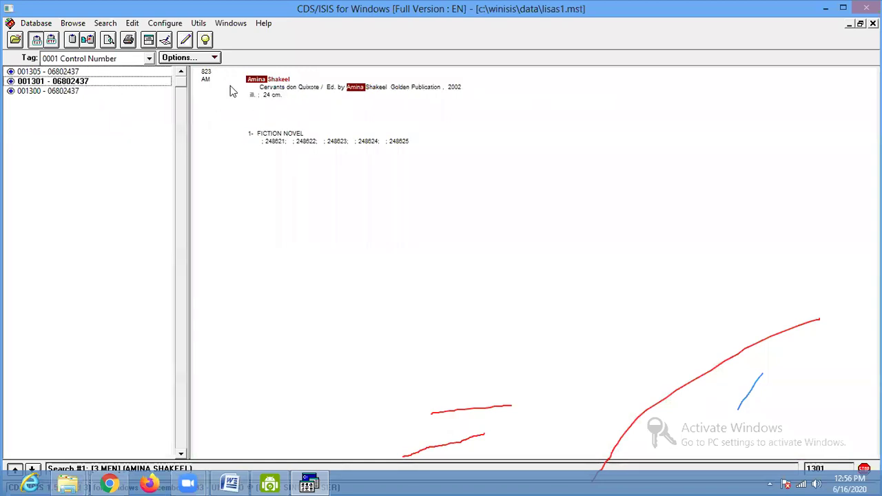
left_click(68, 92)
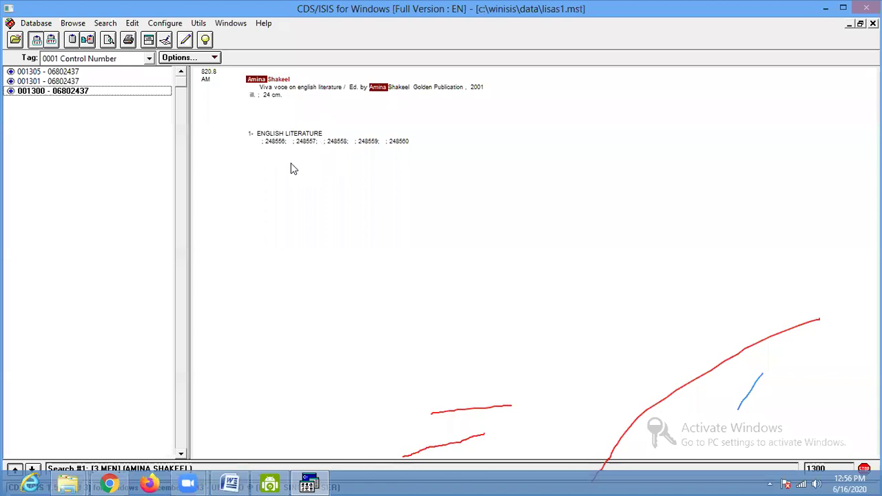
left_click(210, 59)
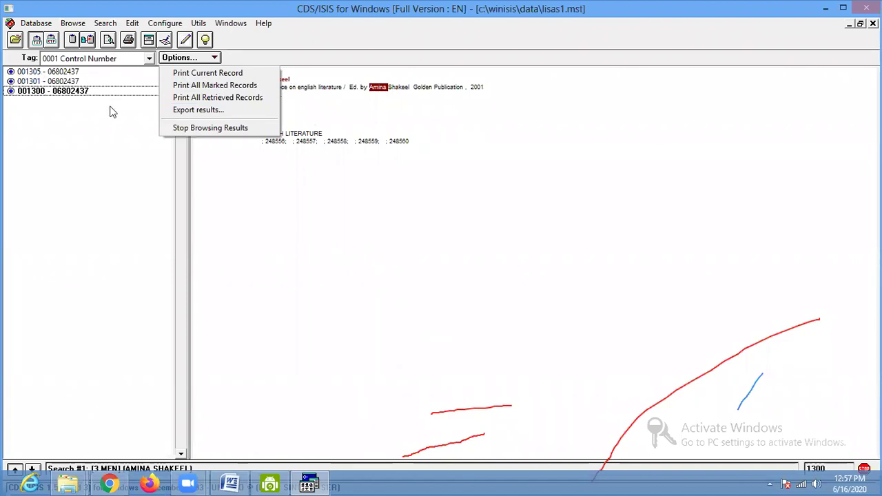
- Print all retrieved records to a Windows-ANSI ASCII file named after the author
left_click(229, 99)
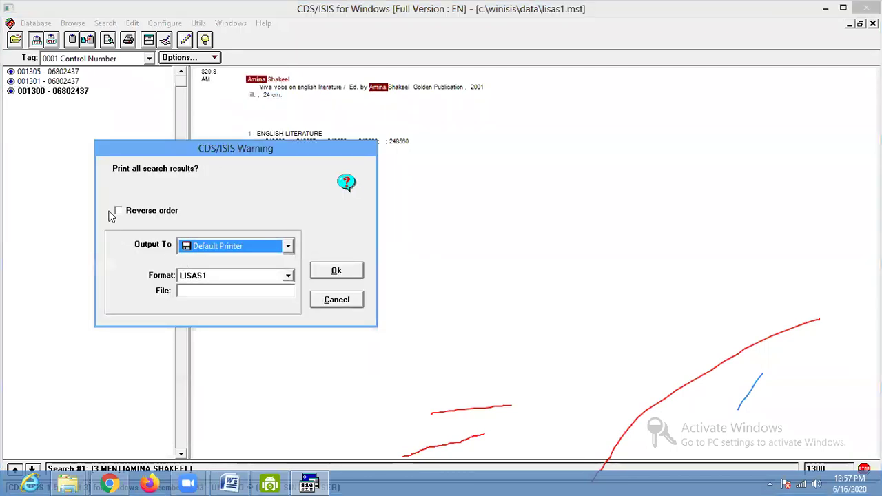
left_click(236, 248)
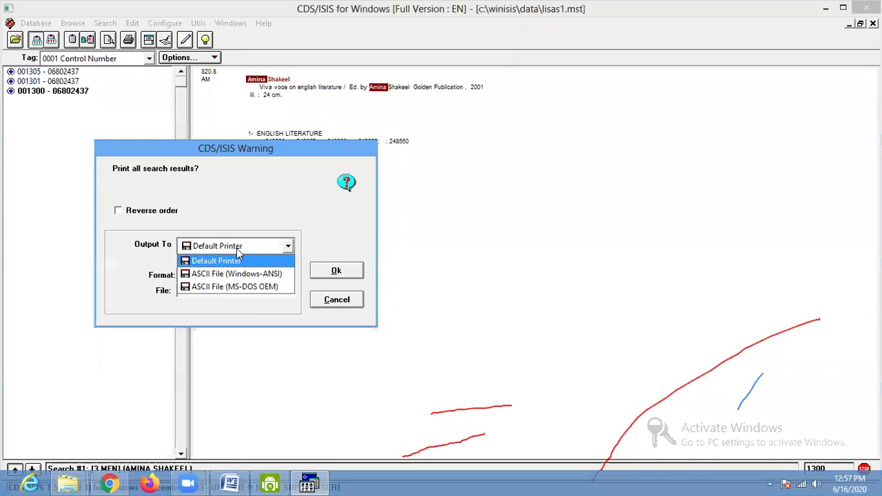
left_click(243, 274)
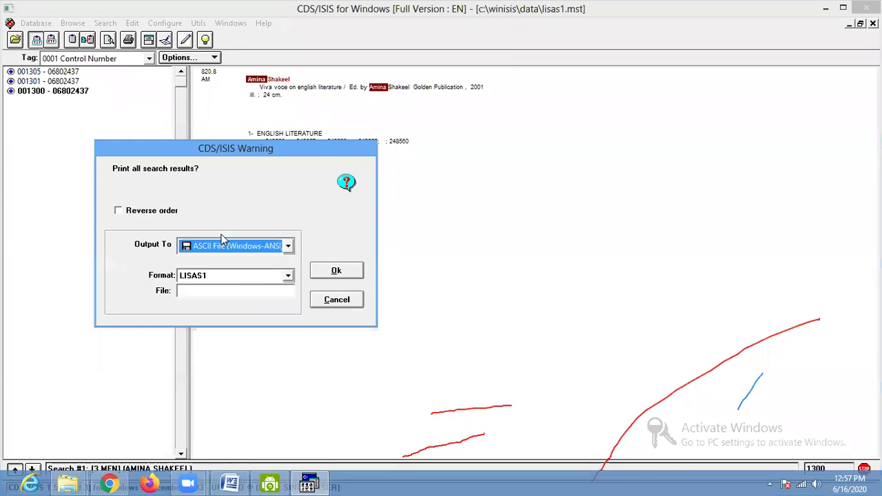
left_click(198, 292)
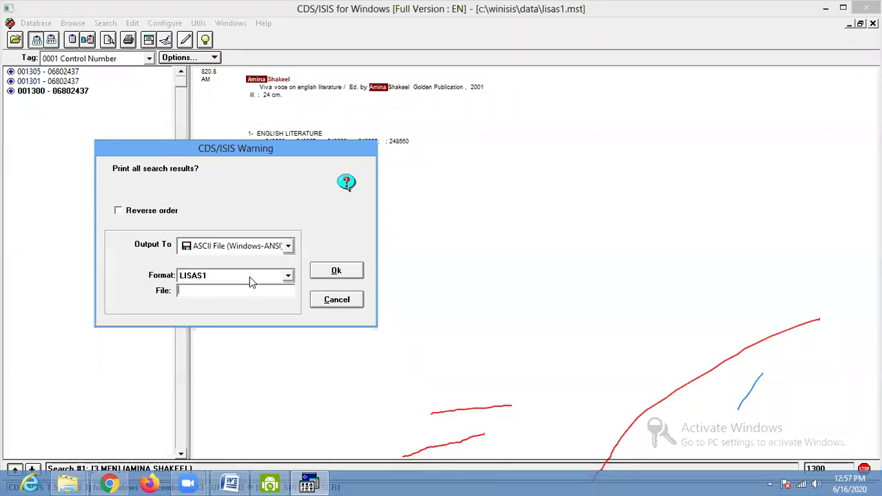
type("Amina_shakeel")
left_click(336, 271)
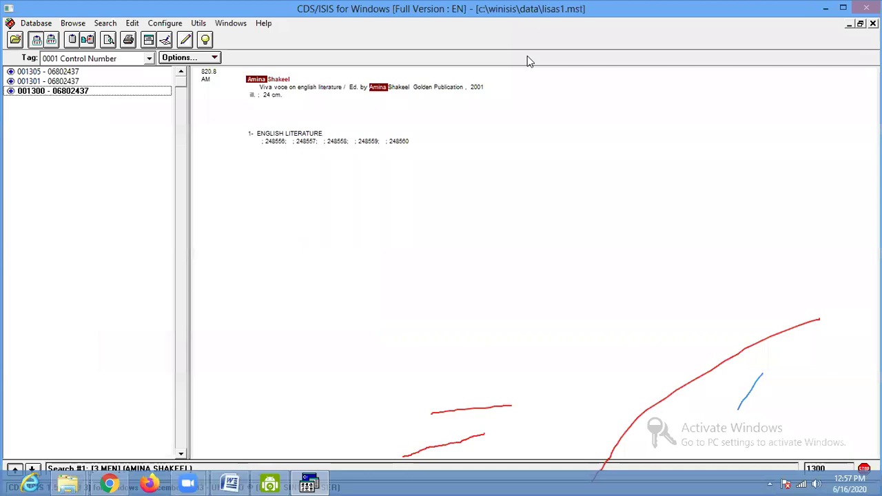
- Bring up the Explorer window and browse to the C:\WINISIS\WORK folder
left_click(69, 482)
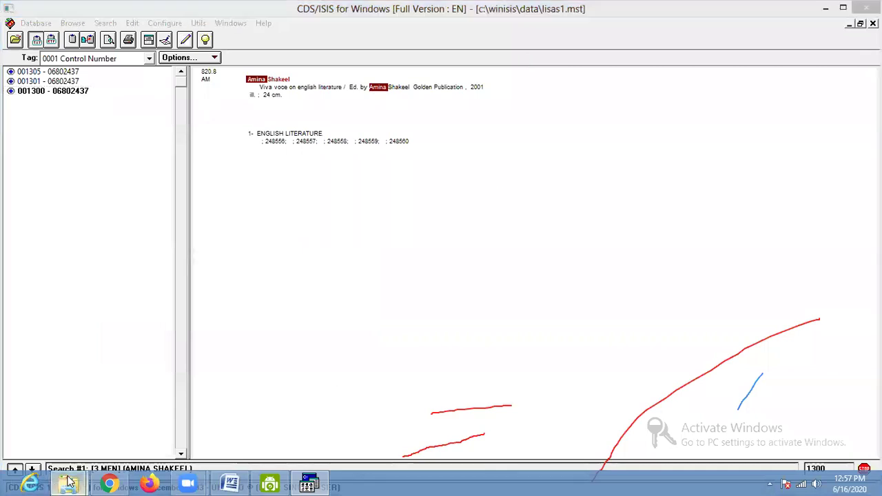
left_click(104, 399)
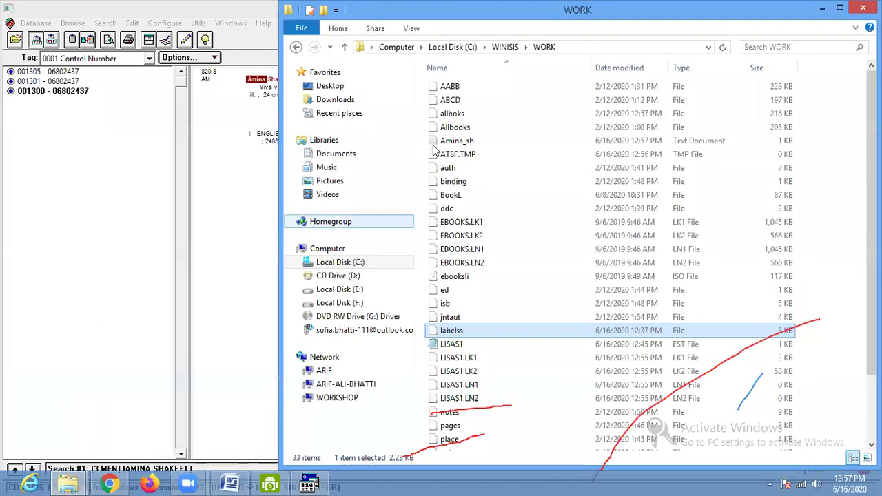
left_click(453, 47)
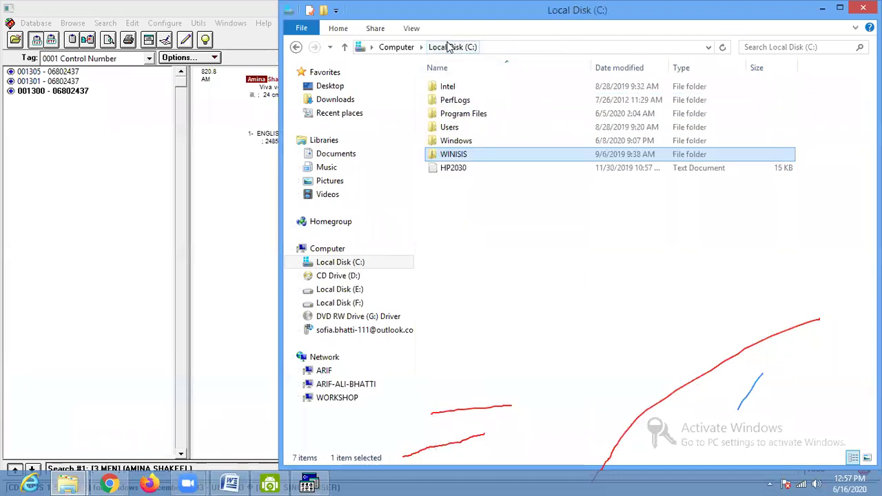
double_click(444, 154)
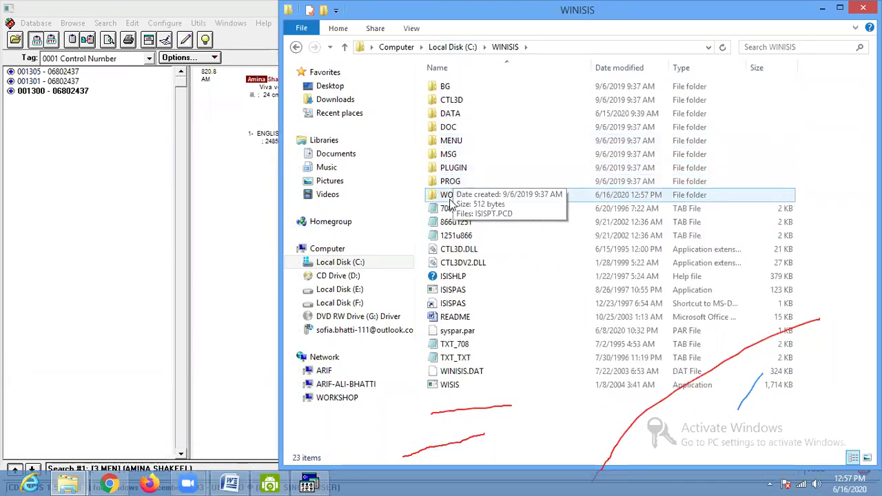
double_click(449, 195)
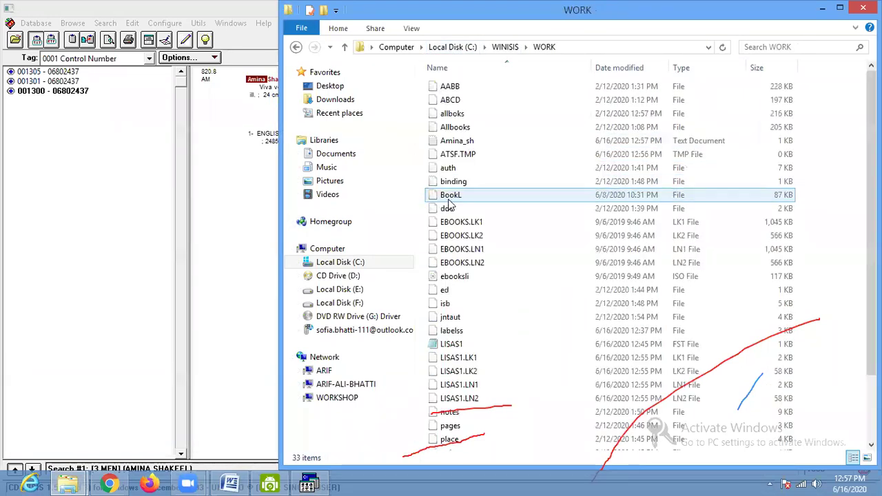
- Open the newly exported text file in WordPad through Open with
left_click(473, 143)
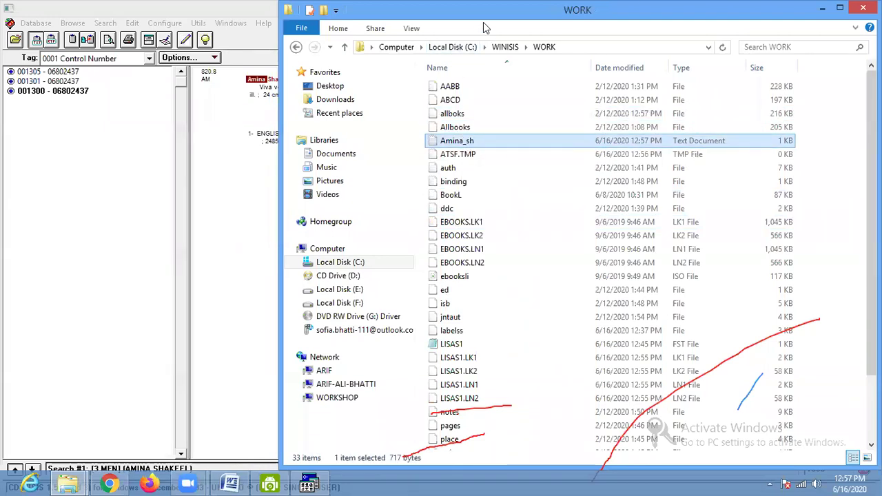
left_click_drag(483, 22, 326, 22)
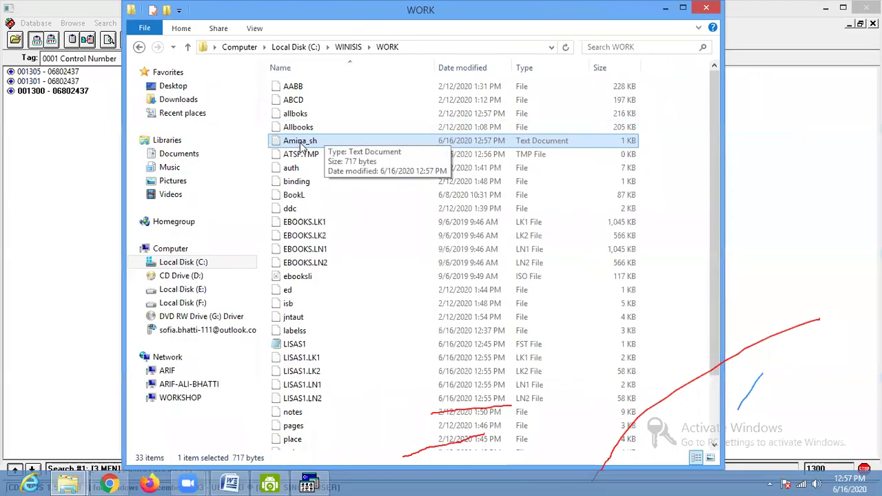
right_click(300, 144)
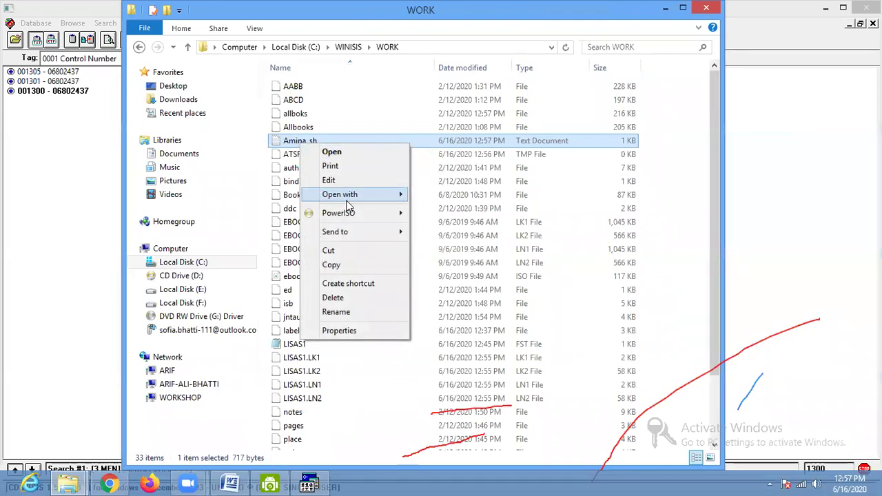
mouse_move(348, 206)
left_click(452, 207)
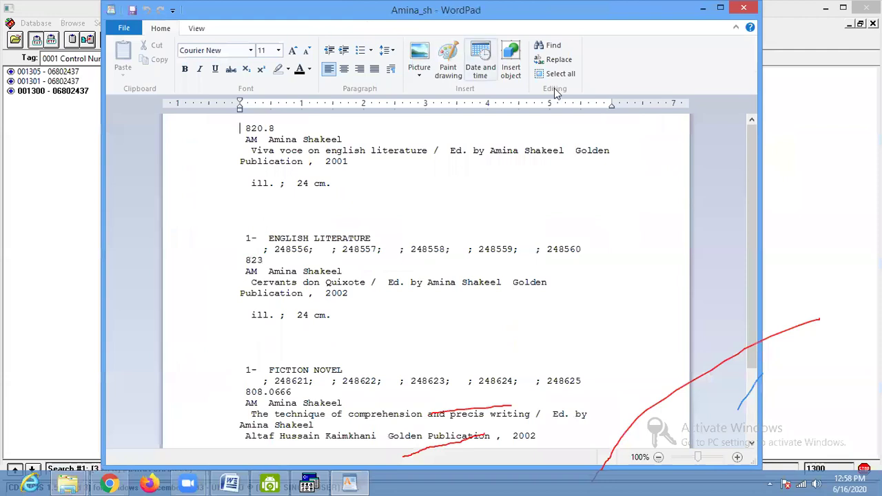
- Review the three exported catalogue records in WordPad, then close WordPad and minimize Explorer
scroll(335, 240, "down", 3)
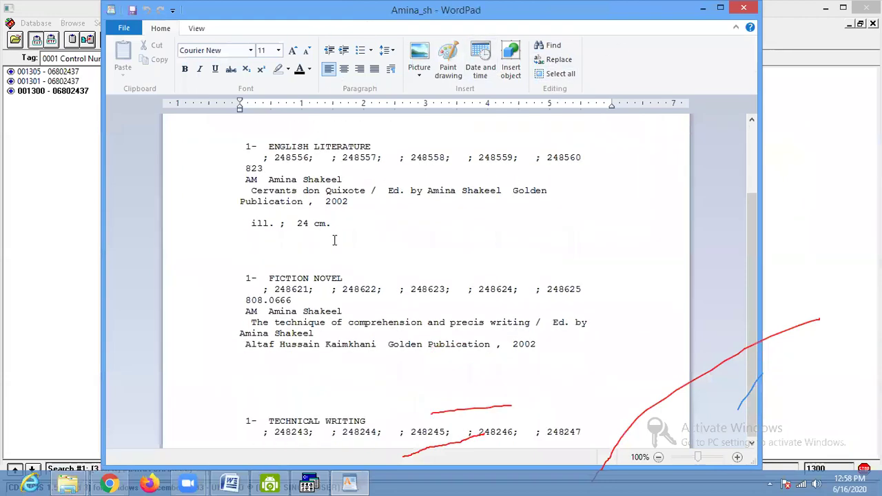
scroll(317, 308, "up", 3)
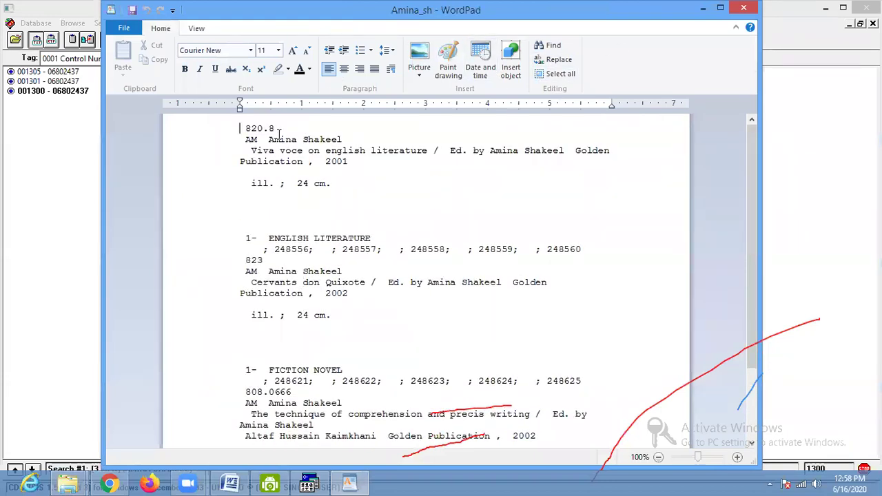
left_click_drag(285, 137, 318, 141)
left_click_drag(285, 276, 334, 282)
scroll(332, 286, "down", 3)
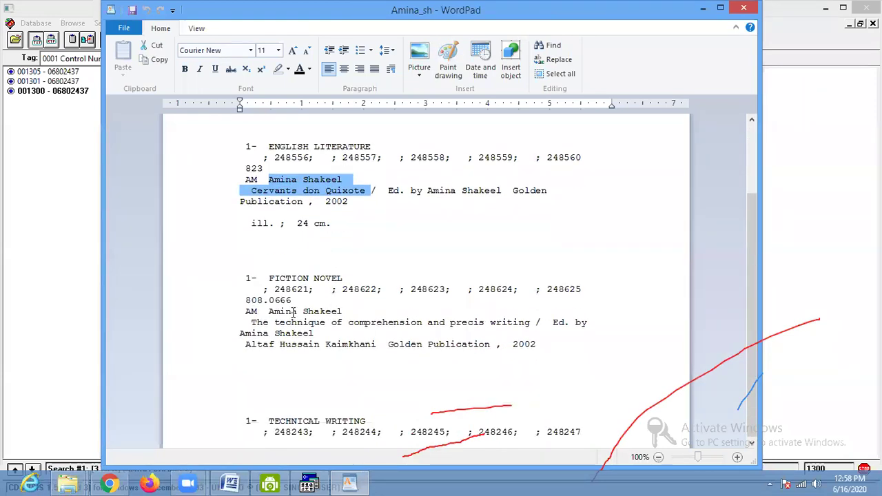
left_click_drag(294, 312, 328, 304)
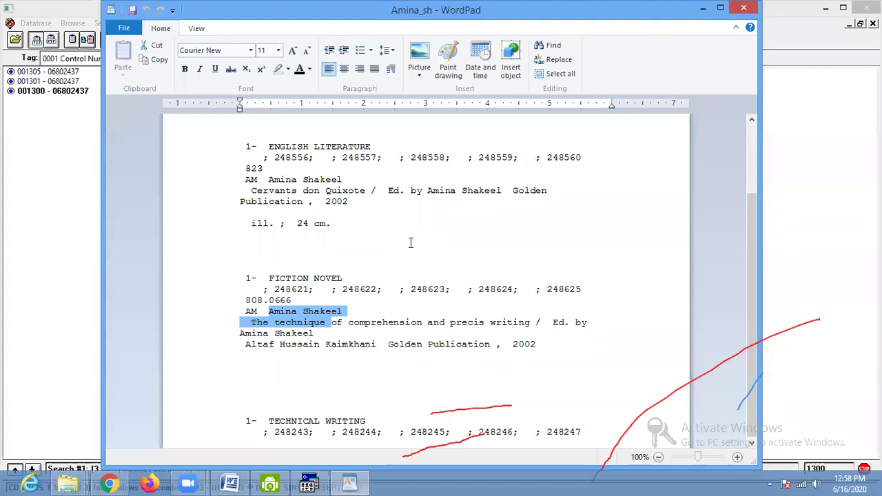
key("alt+F4")
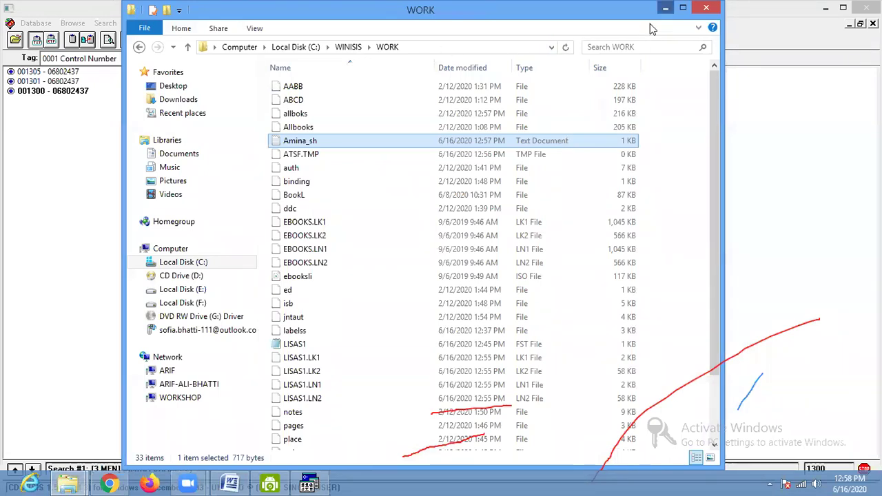
key("super+Down")
- Choose Stop Browsing Results from the results window's Options menu
left_click(214, 58)
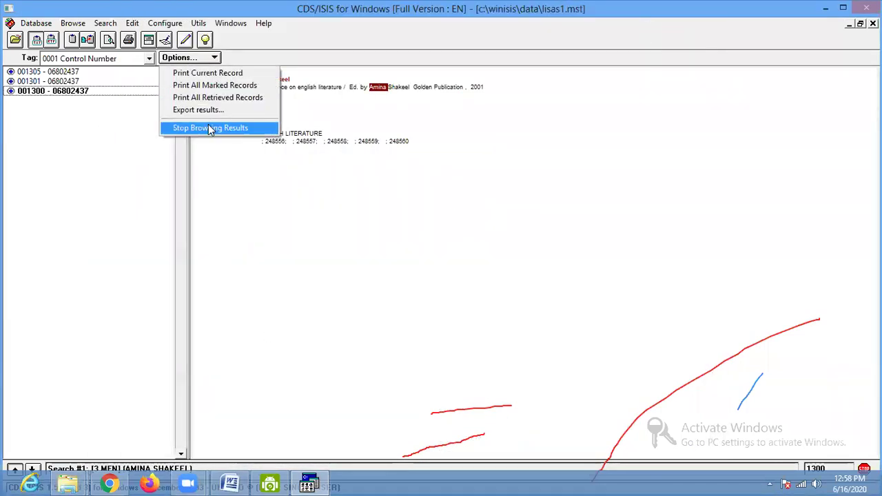
left_click(209, 129)
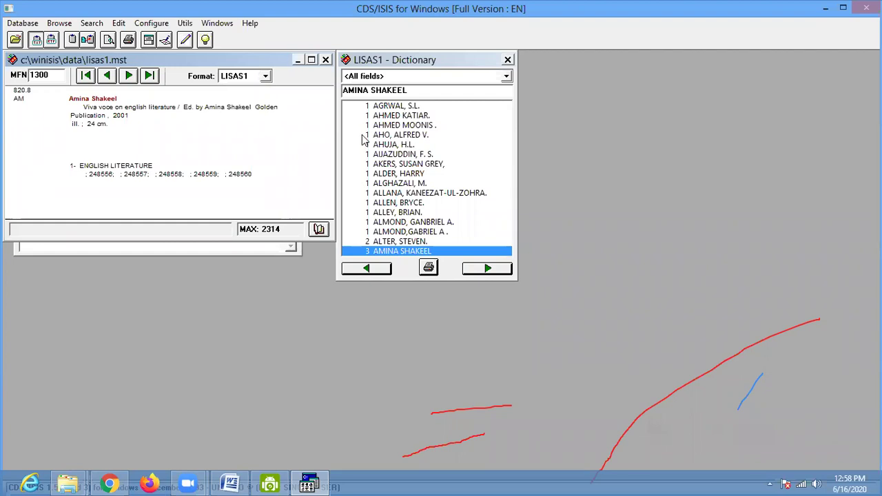
- Start a new LISAS1 field selection entry for 245 Title statement, indexed by word (technique 4)
left_click(118, 24)
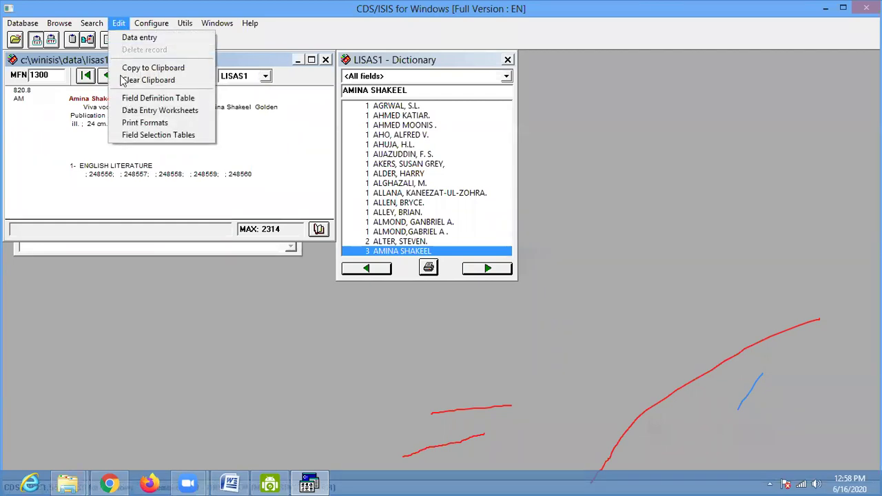
left_click(144, 135)
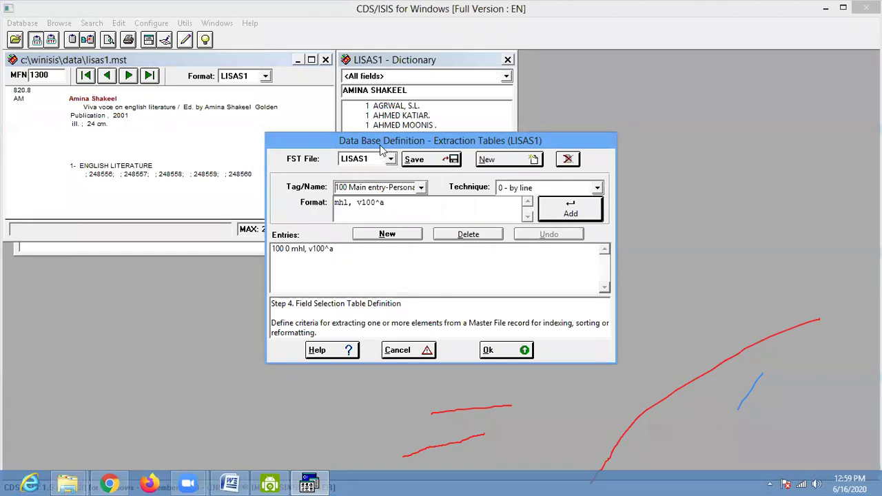
left_click_drag(391, 146, 300, 158)
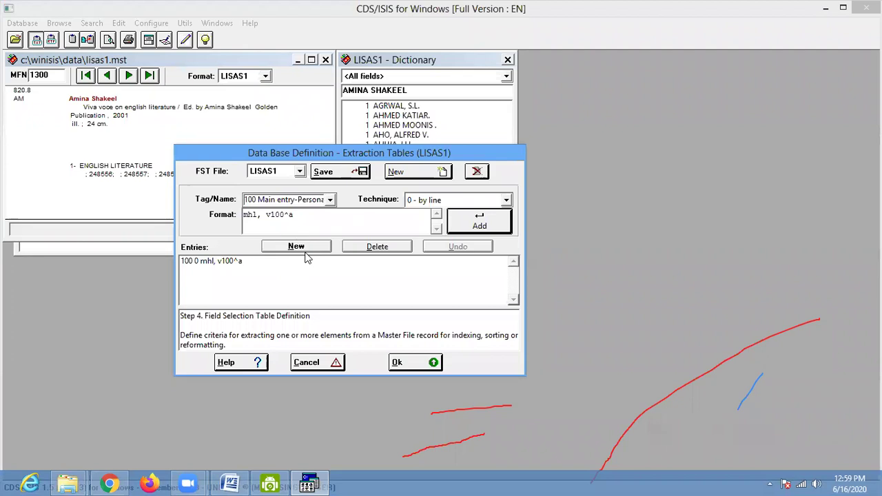
left_click(308, 248)
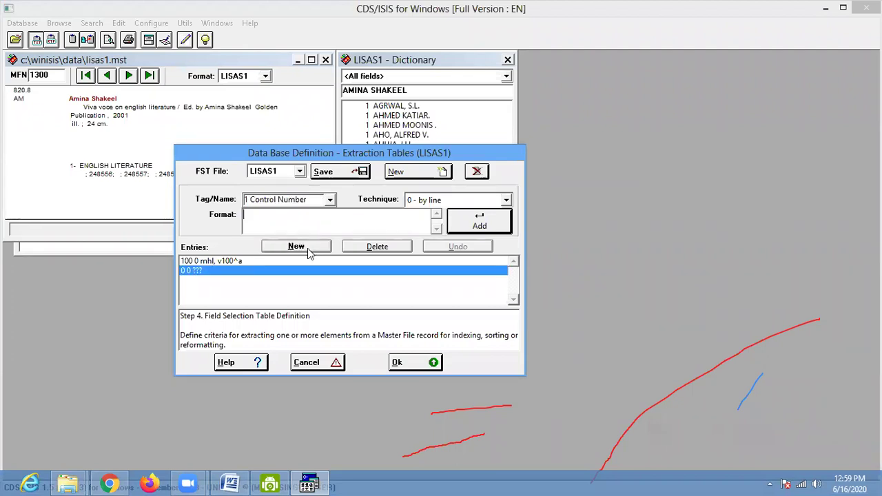
left_click(331, 201)
type("245")
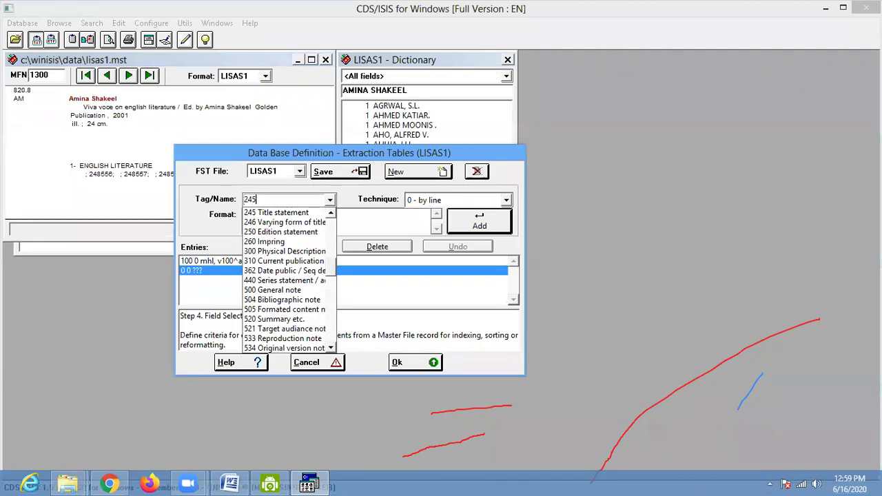
left_click(253, 213)
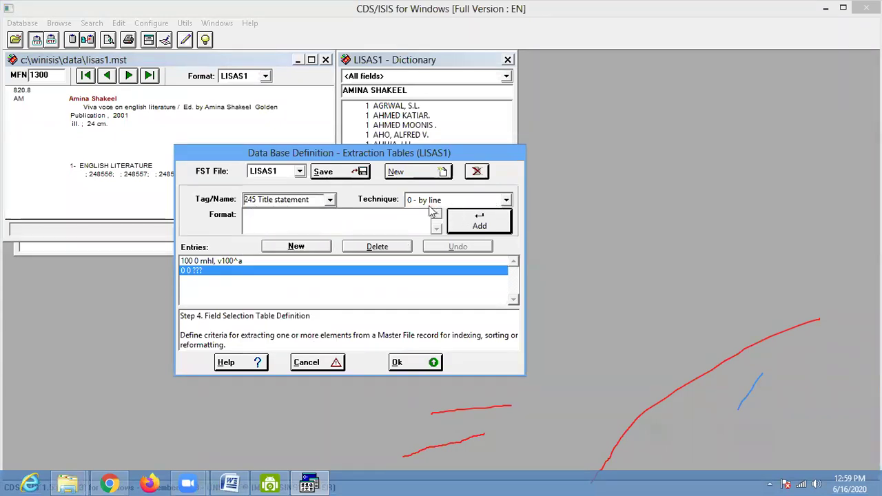
left_click(507, 199)
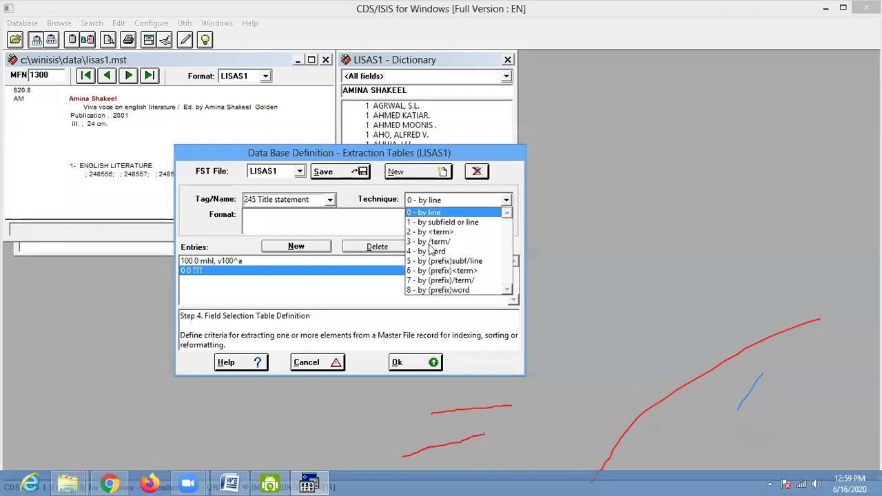
left_click(421, 252)
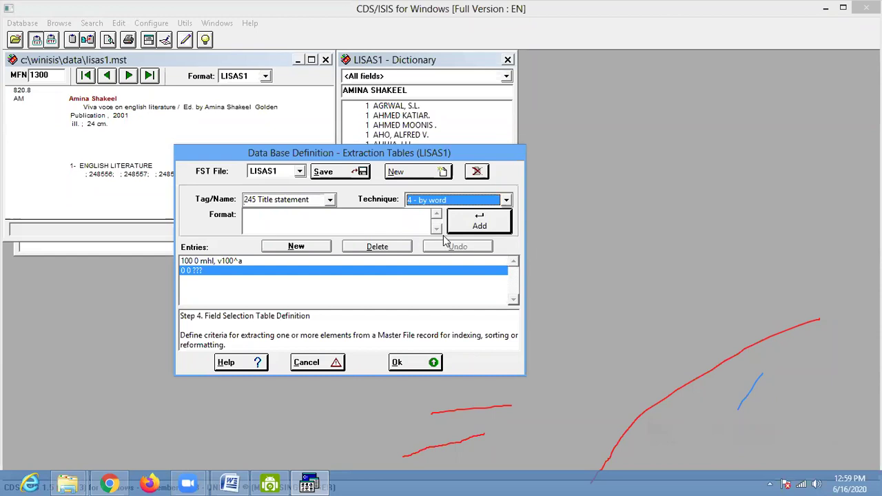
- Give the 245 entry the format mhl, v245^a, 245^b, add it and save the table
left_click(317, 220)
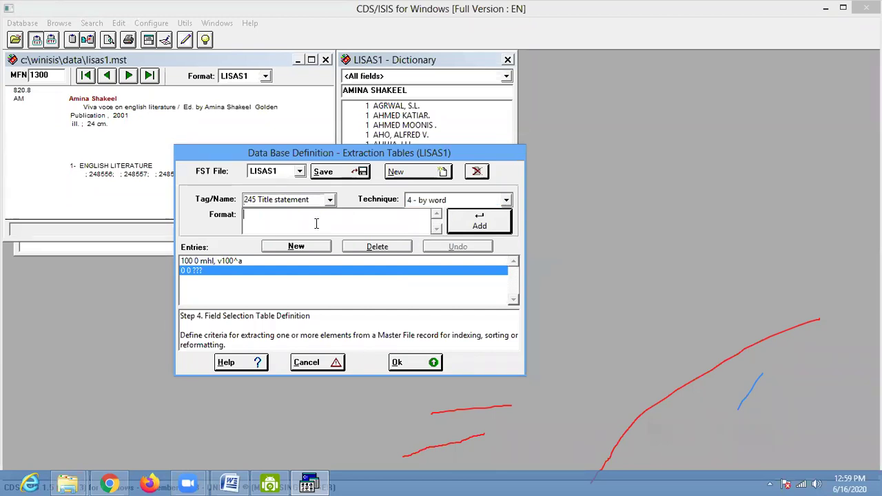
type("mhl, v245^a")
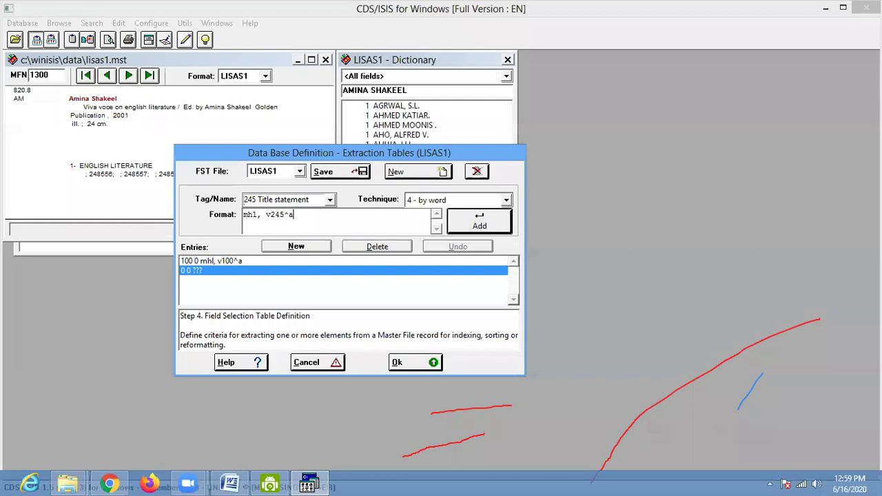
type(", 24")
left_click(453, 224)
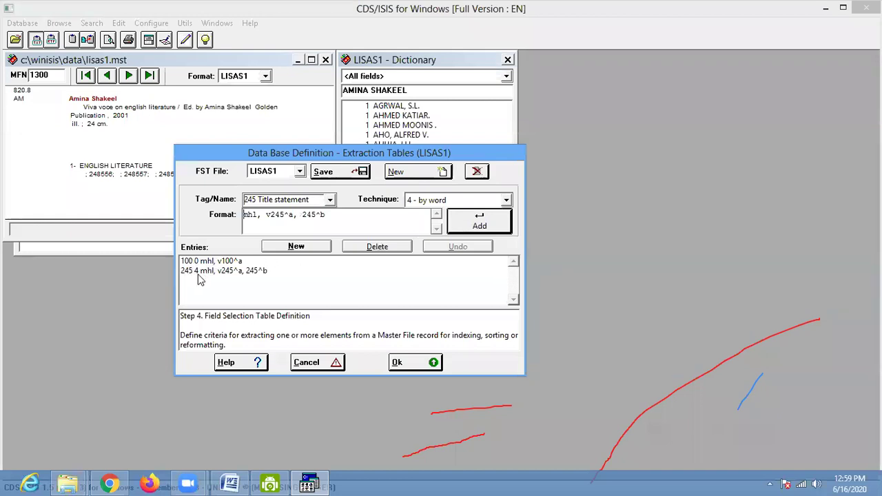
left_click(324, 175)
left_click(460, 287)
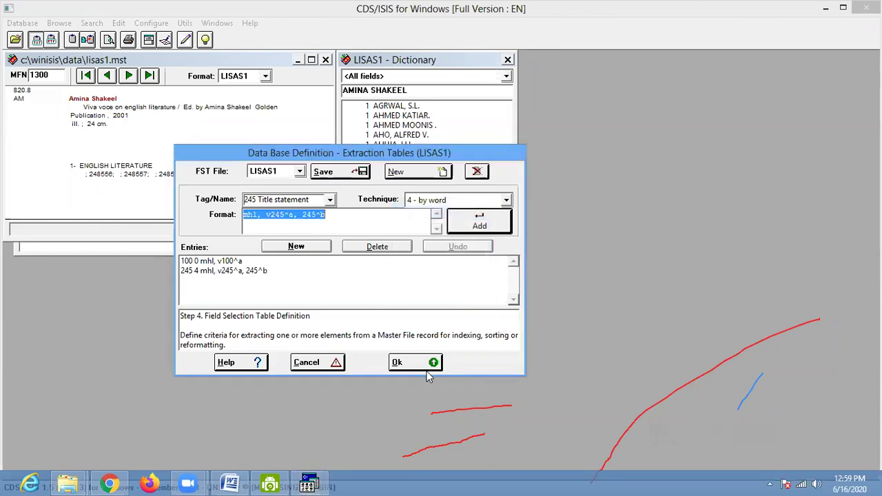
left_click(422, 368)
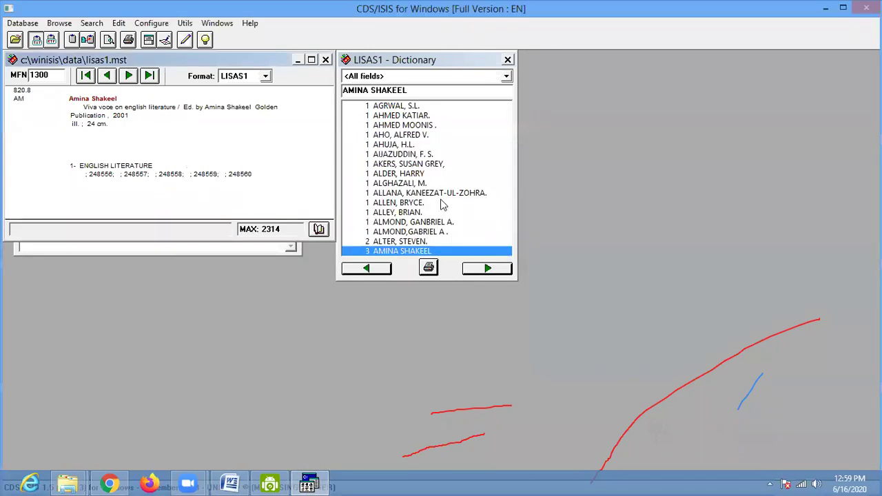
- Run Full Inverted File Generation from Database > I/F Update
left_click(23, 23)
left_click(40, 123)
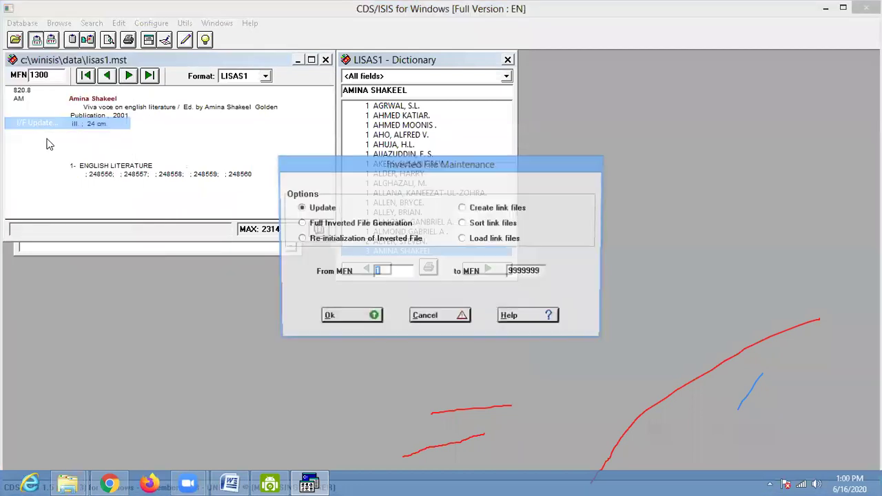
left_click(301, 224)
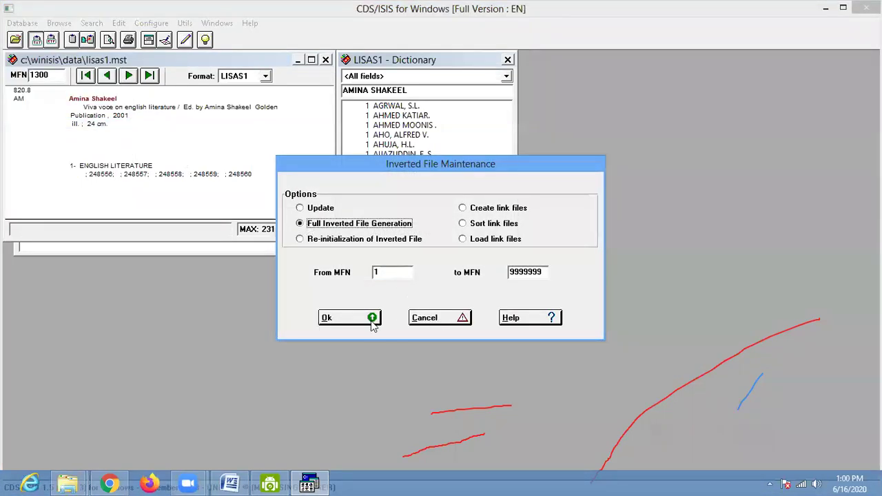
left_click(362, 319)
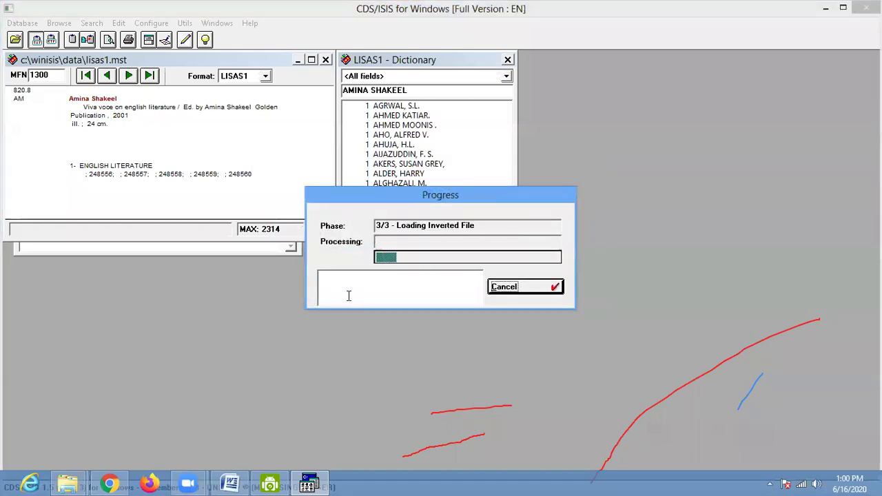
- Close the progress report and reopen the dictionary showing only Title statement terms
left_click(520, 288)
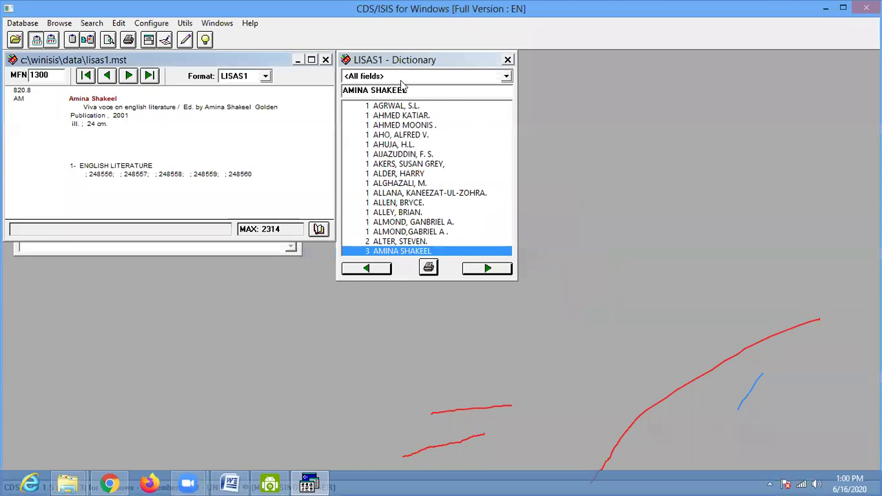
left_click(507, 76)
left_click(509, 59)
left_click(508, 59)
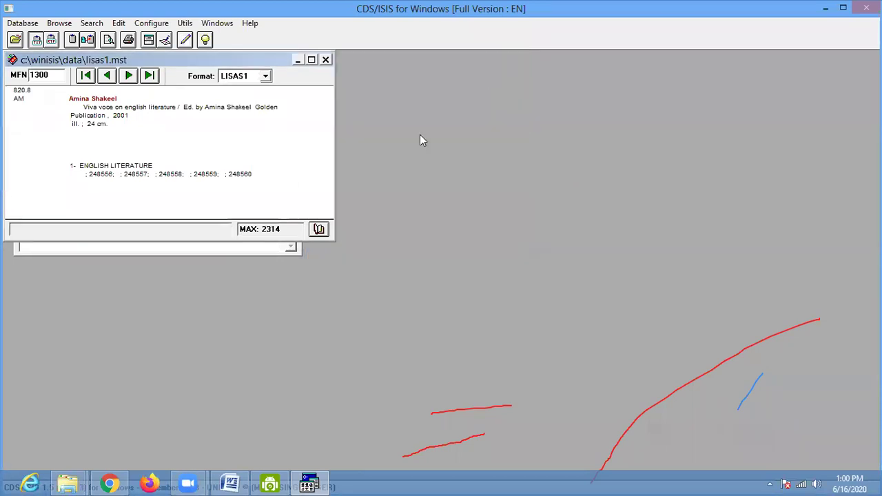
left_click(320, 230)
left_click(507, 76)
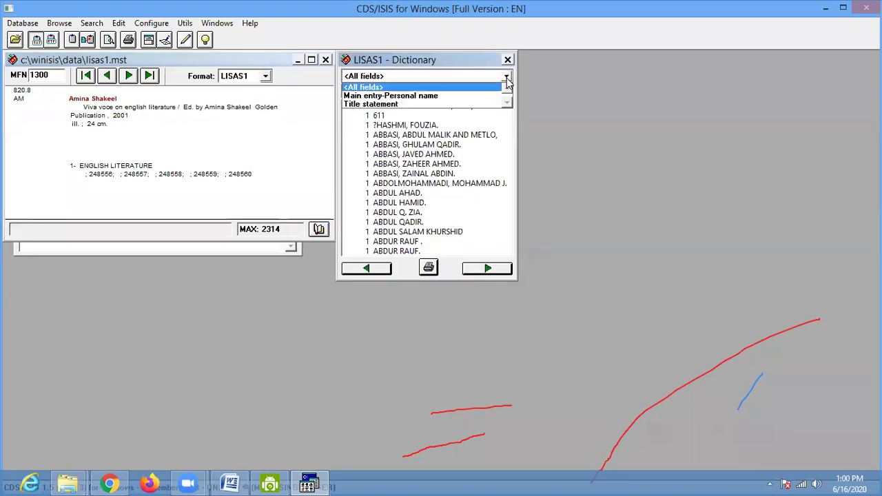
left_click(393, 104)
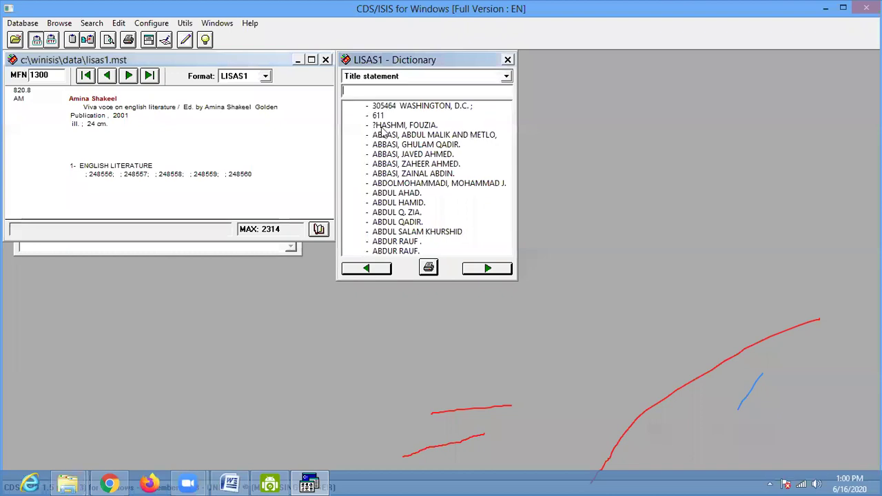
- Page through the Title statement terms, then close the dictionary and bring up Search
left_click(490, 269)
left_click(490, 269)
left_click(492, 271)
left_click(490, 269)
left_click(491, 269)
left_click(491, 270)
left_click(491, 269)
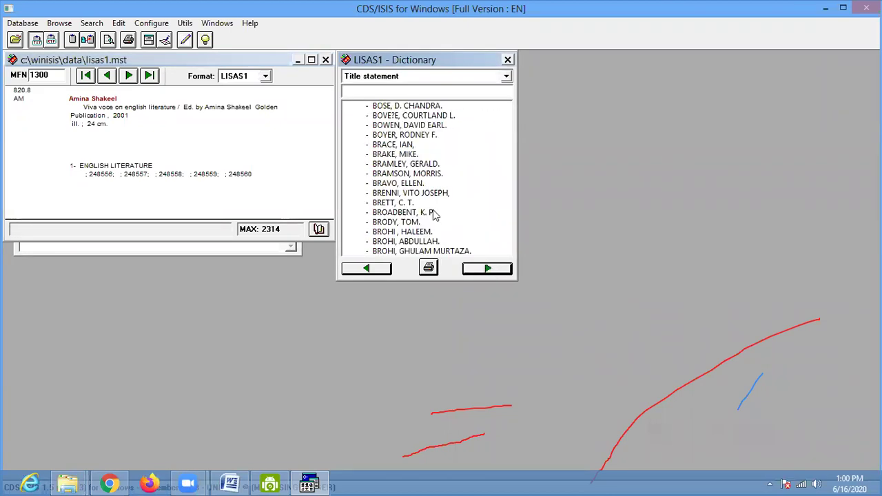
left_click(507, 60)
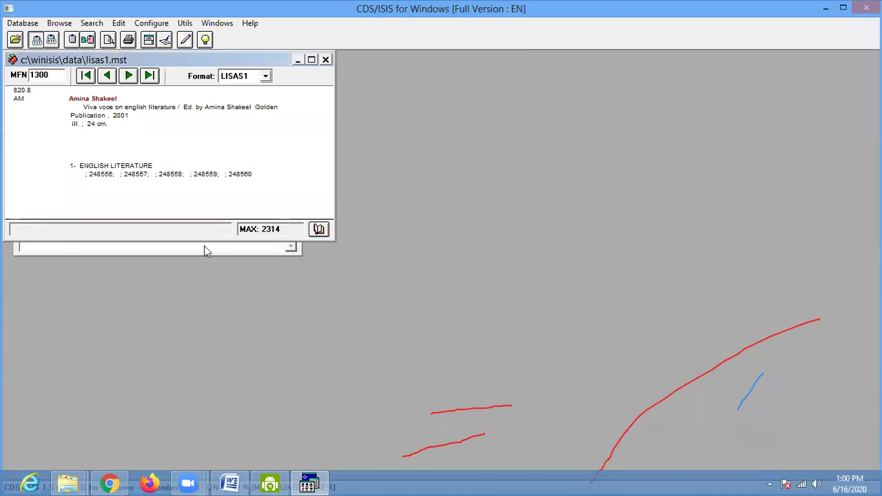
left_click(198, 249)
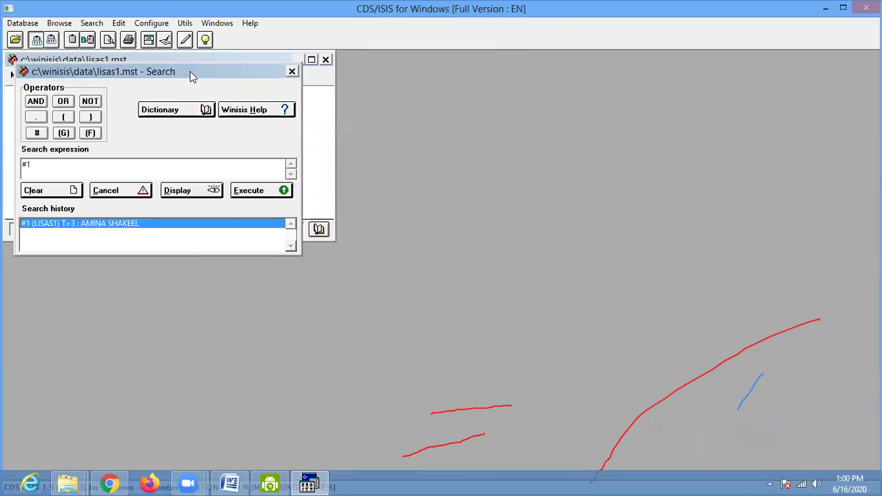
- Start a new expert search and run ahmed and AHMED, both finding no matches
left_click_drag(192, 76, 291, 113)
left_click(390, 109)
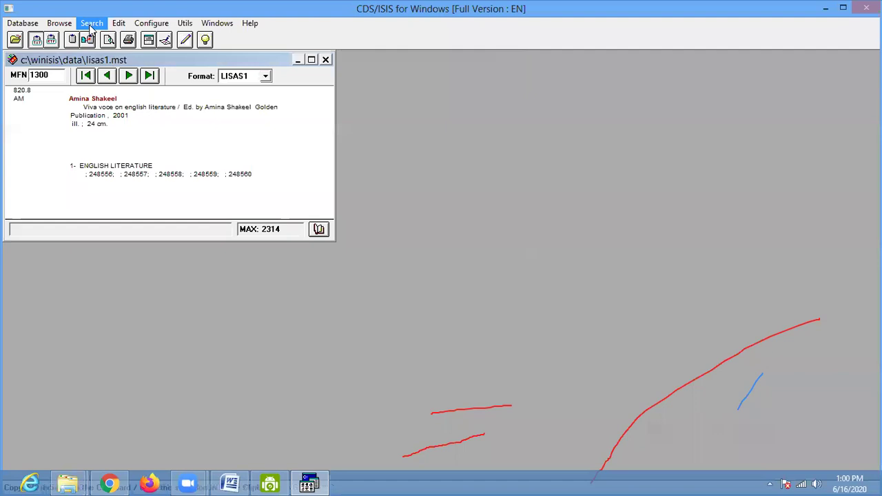
left_click(91, 28)
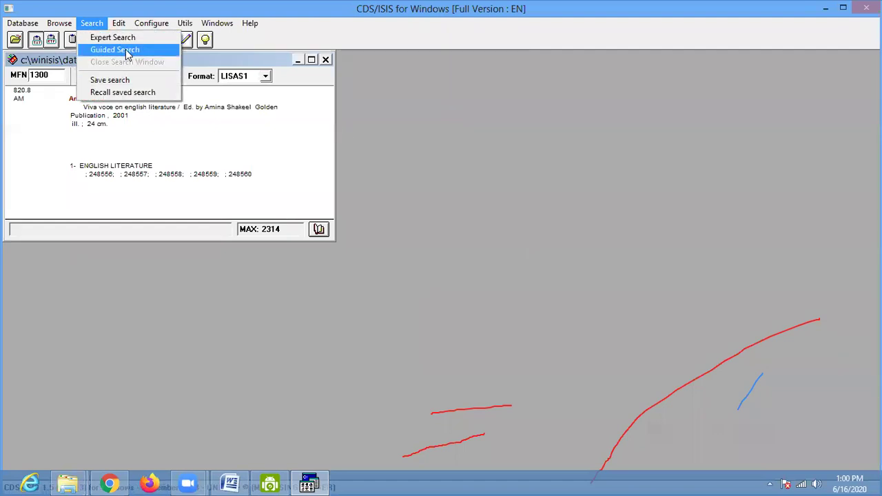
left_click(125, 41)
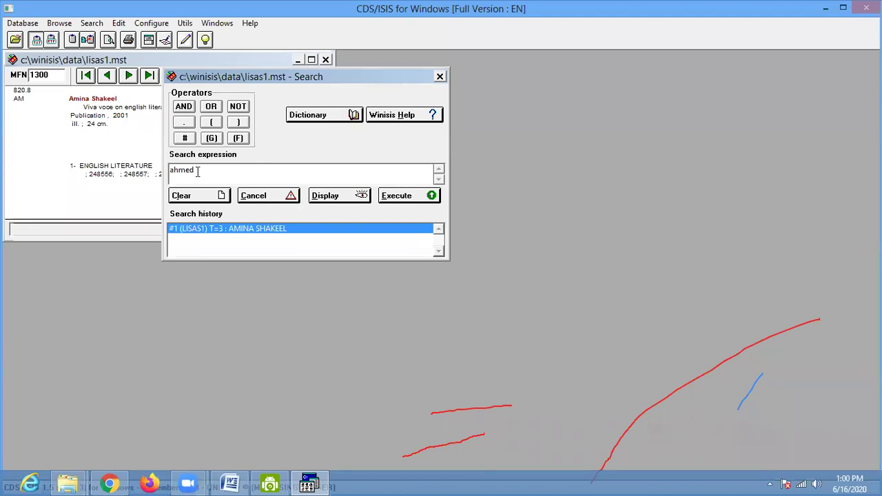
left_click(411, 197)
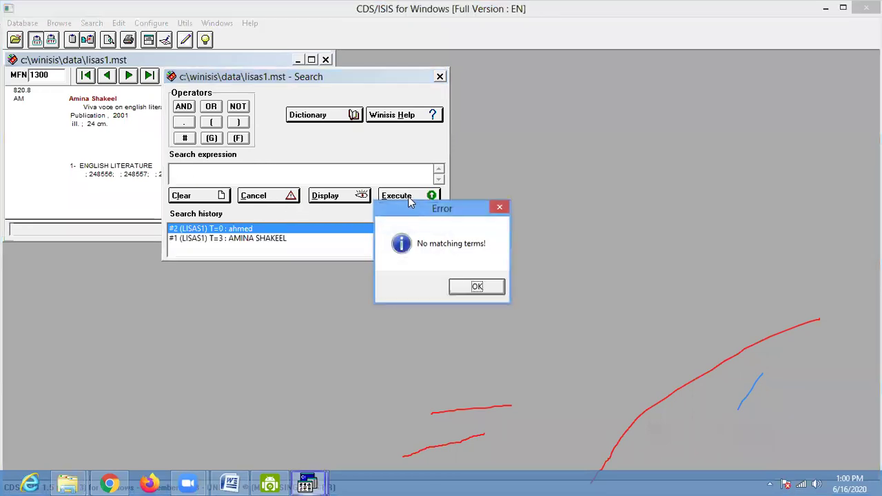
left_click(494, 289)
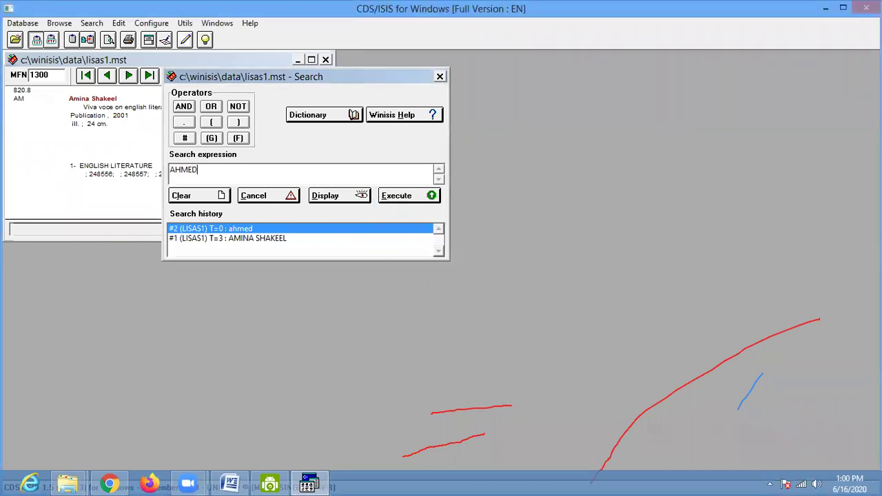
left_click(395, 200)
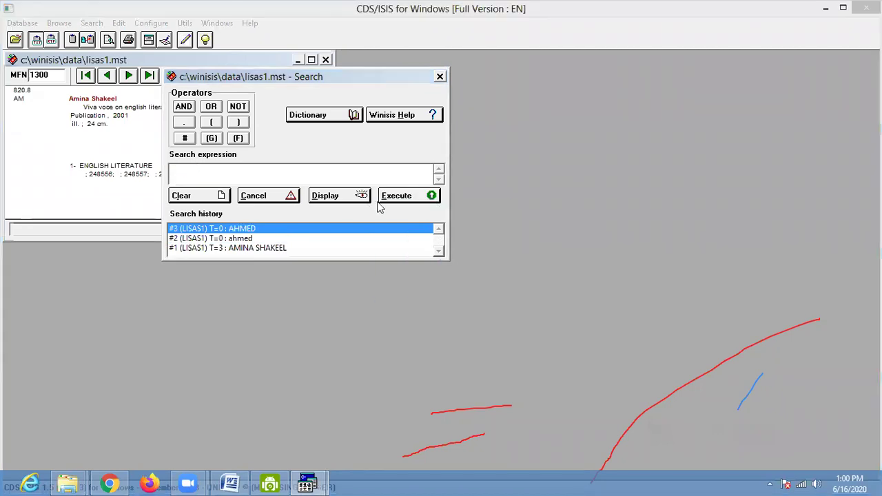
left_click(470, 289)
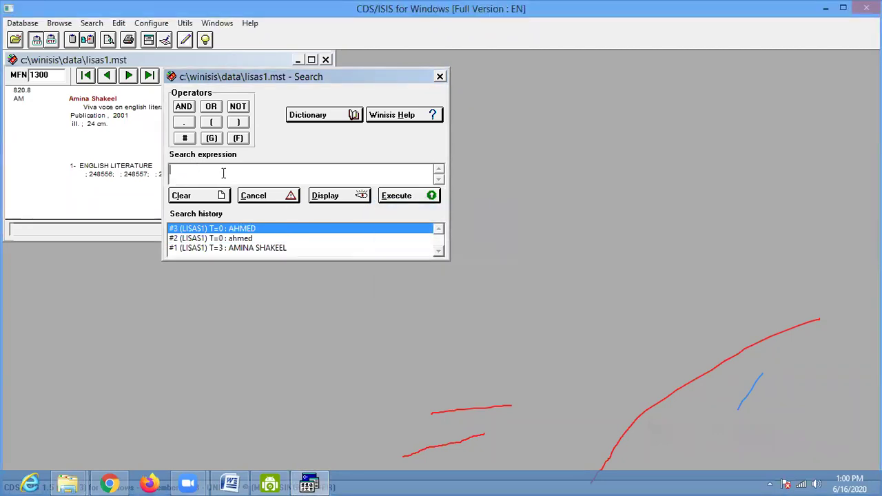
- Run searches for ABDUL and Library, dismissing each no-matching-terms error
type("AB")
left_click(396, 199)
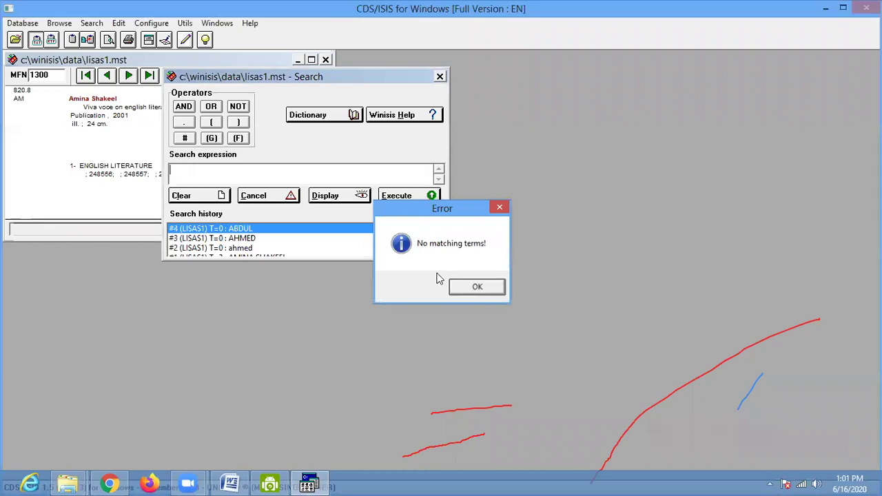
left_click(473, 294)
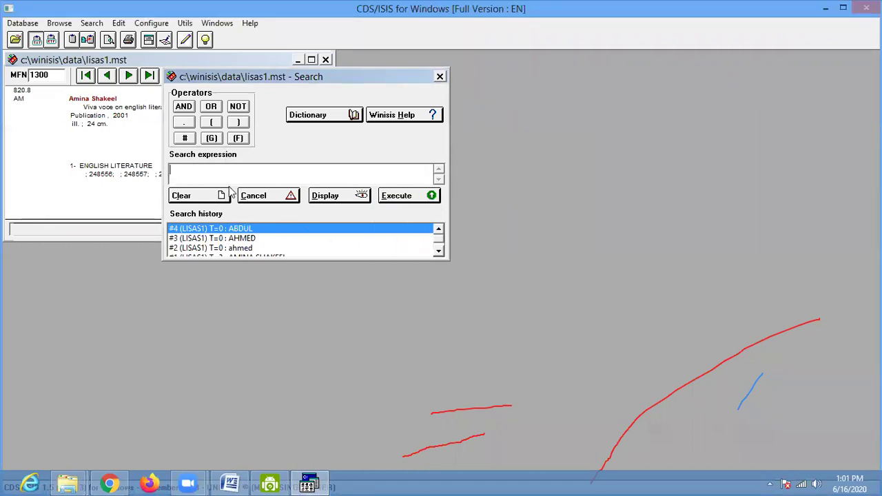
type("li")
key("BackSpace")
key("BackSpace")
key("BackSpace")
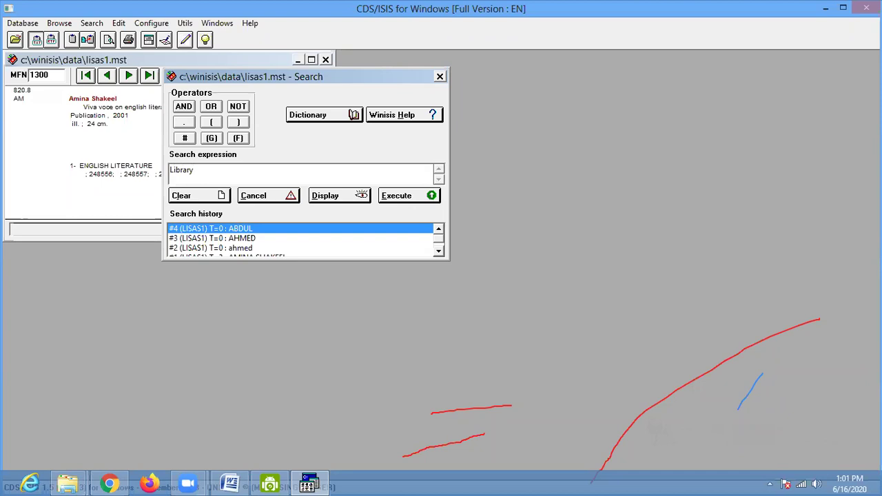
left_click(393, 195)
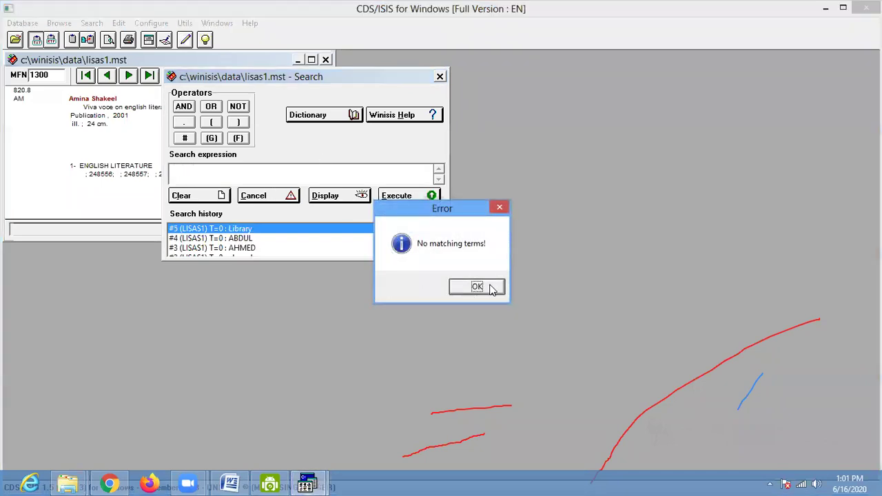
left_click(481, 292)
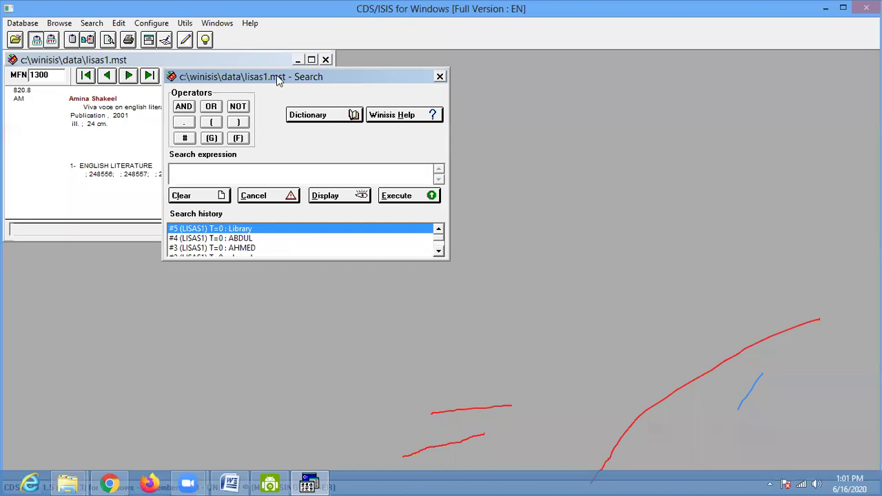
left_click_drag(277, 79, 294, 77)
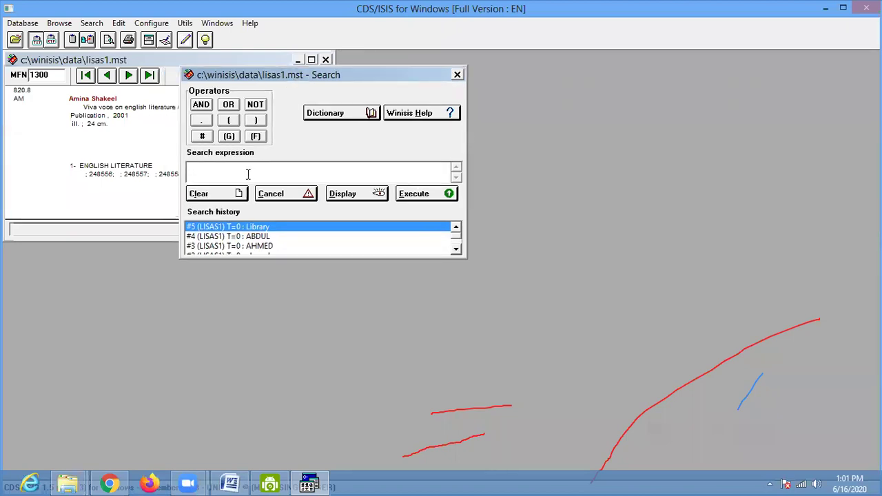
- Open the term dictionary and page forward to the BANSAL entries
left_click(457, 74)
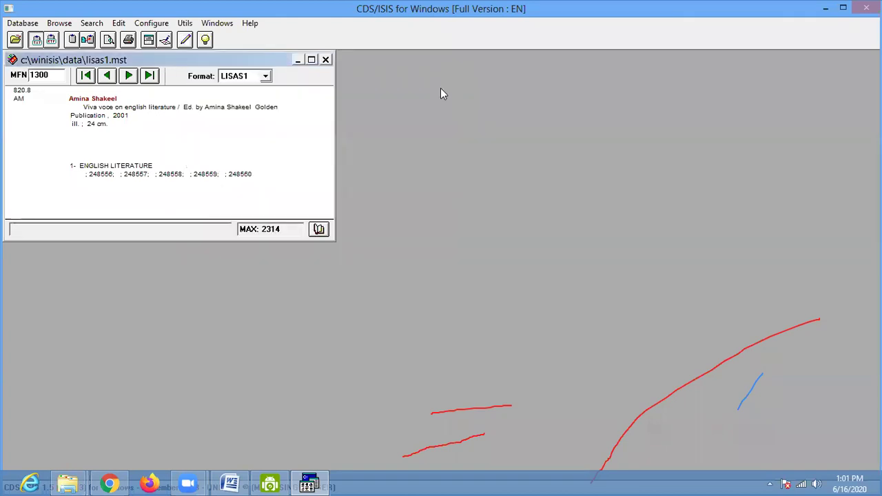
left_click(318, 229)
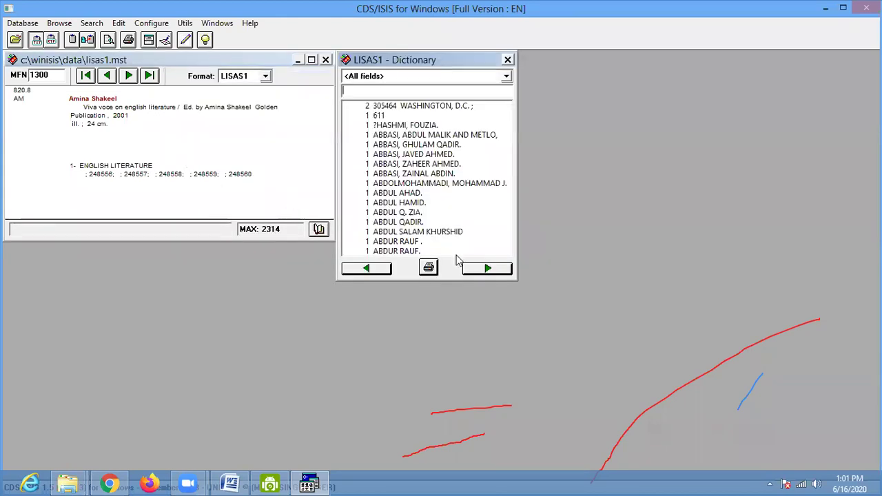
left_click(478, 269)
left_click(477, 270)
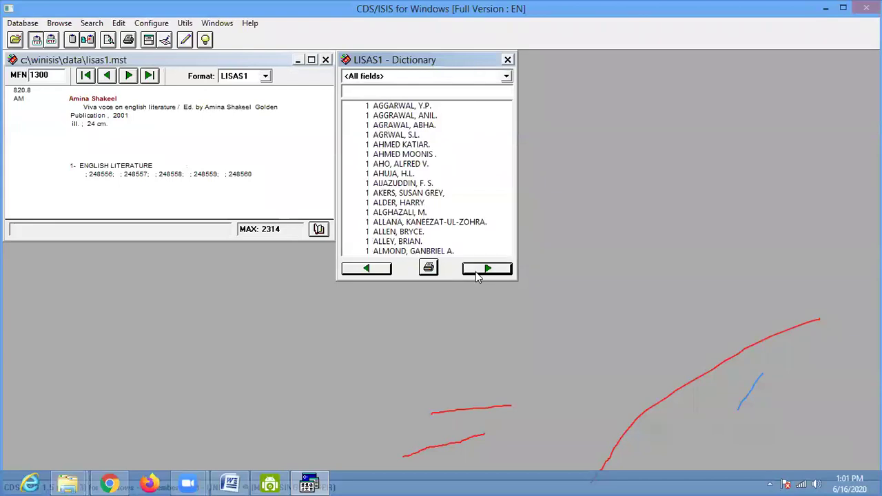
left_click(478, 271)
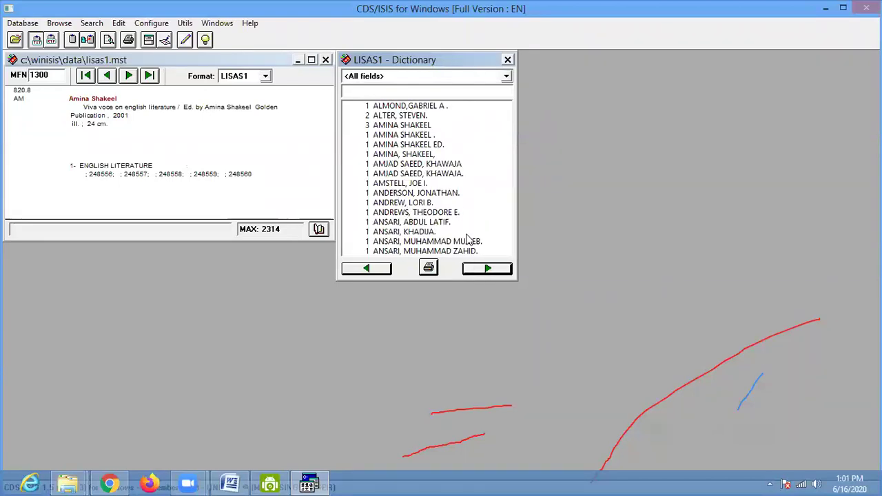
left_click(487, 270)
left_click(487, 269)
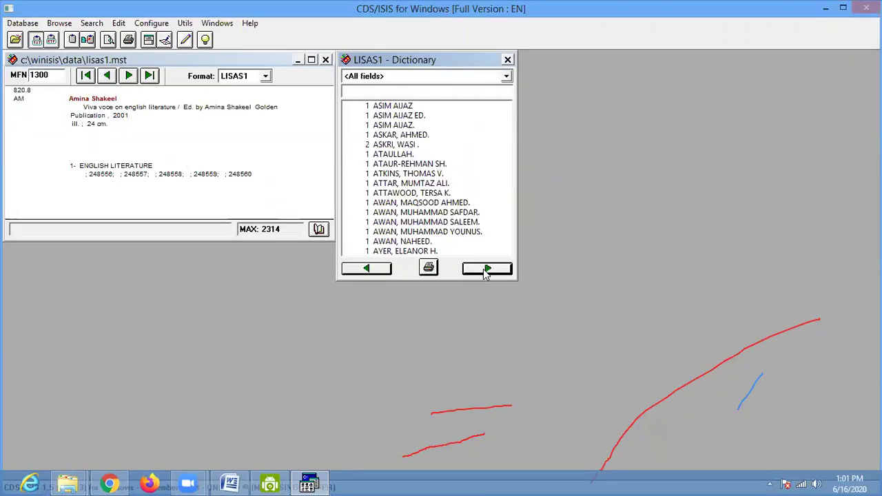
left_click(487, 270)
left_click(487, 270)
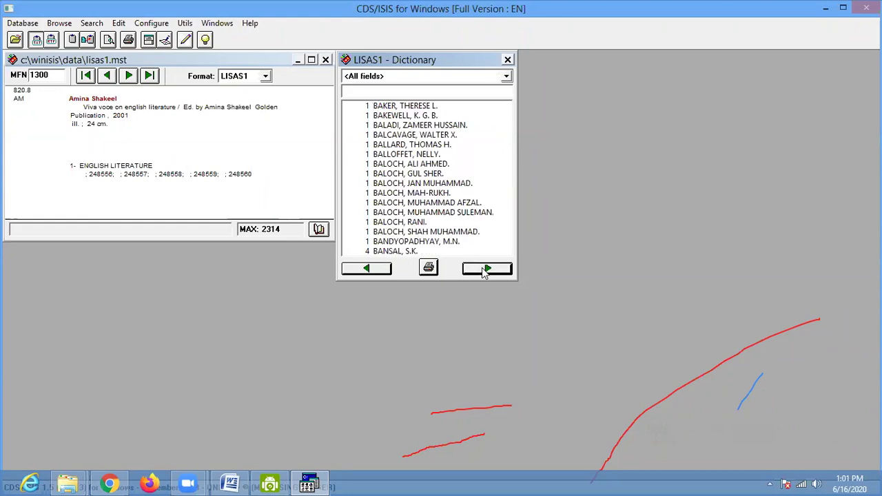
- Search for BANSAL, S.K. from the dictionary and maximize its 4-hit results list
left_click(396, 253)
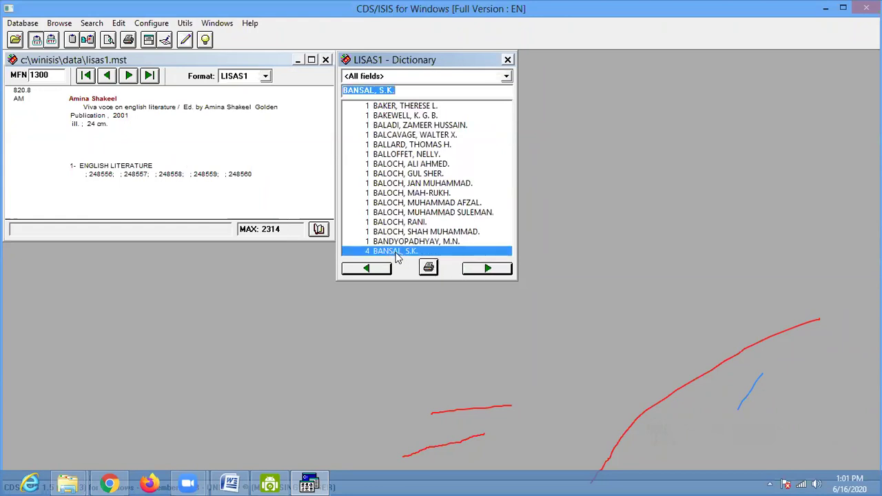
double_click(401, 253)
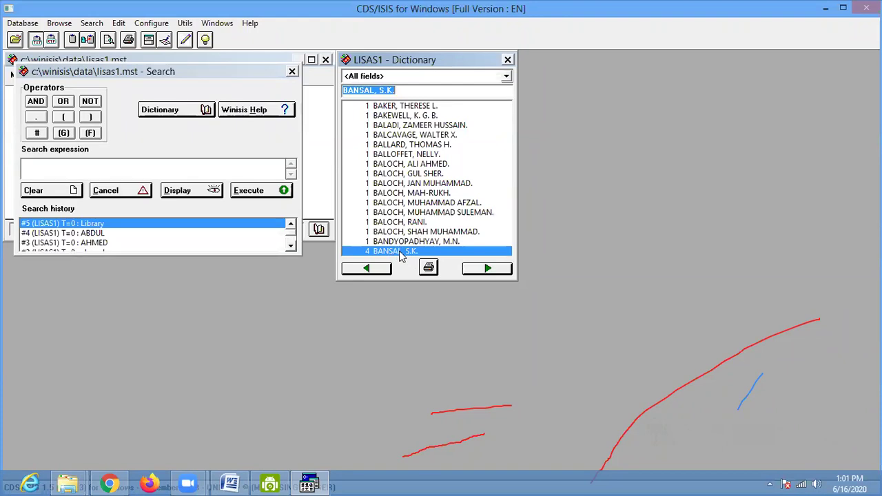
left_click_drag(397, 255, 204, 166)
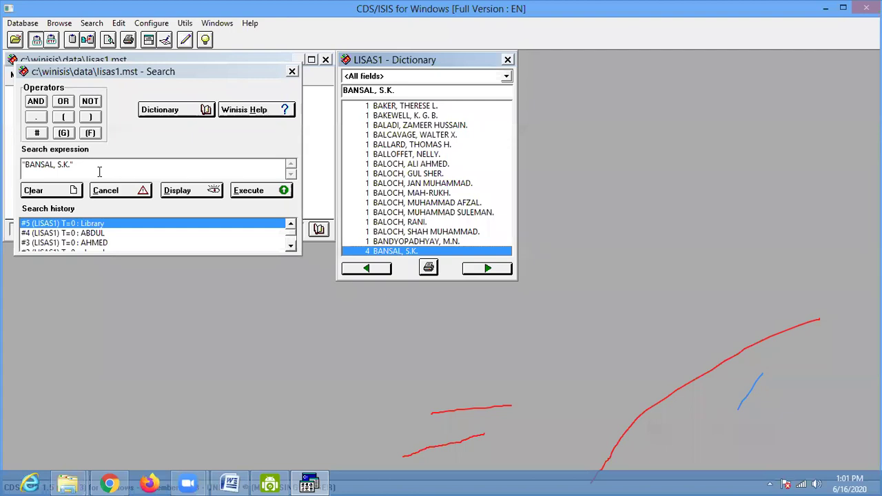
left_click(258, 193)
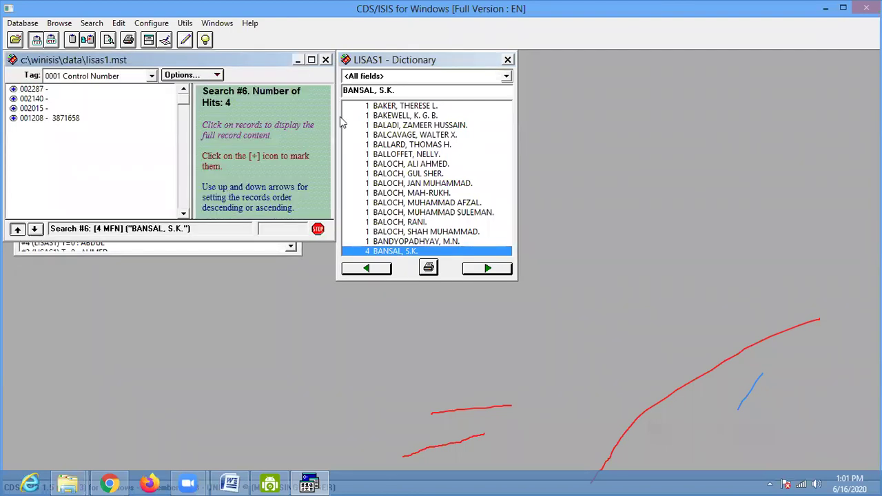
left_click(313, 60)
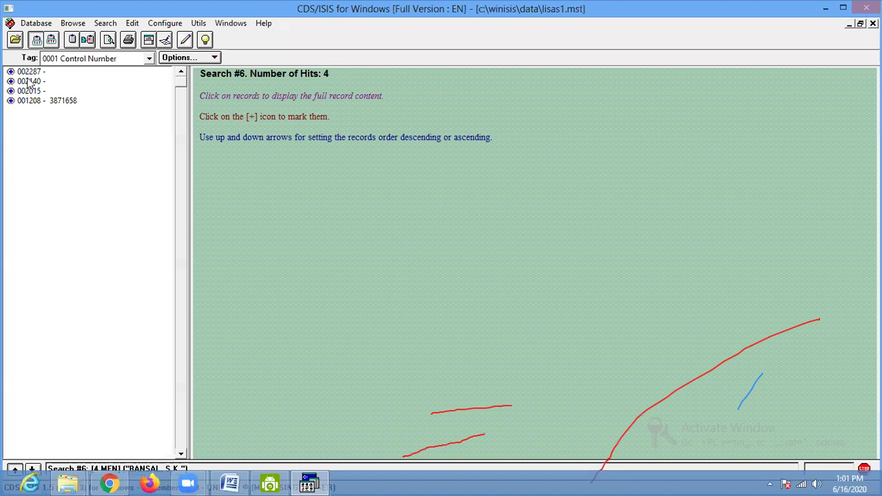
- View records 002287, 002140, 002015 and 001208, then stop browsing the results
left_click(30, 72)
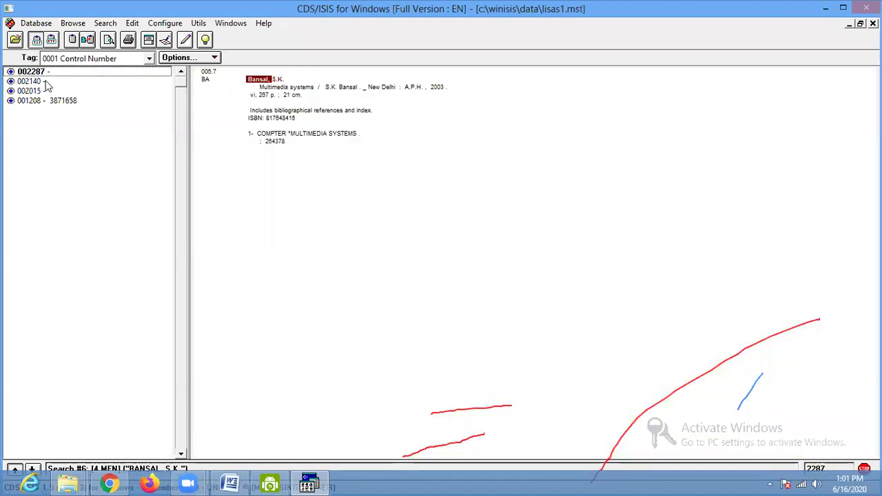
left_click(44, 82)
left_click(36, 92)
left_click(39, 101)
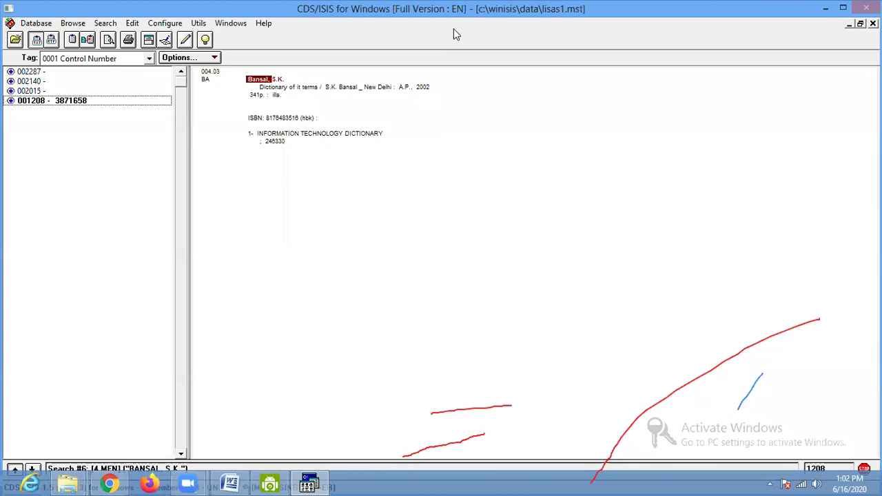
left_click(211, 59)
left_click(207, 128)
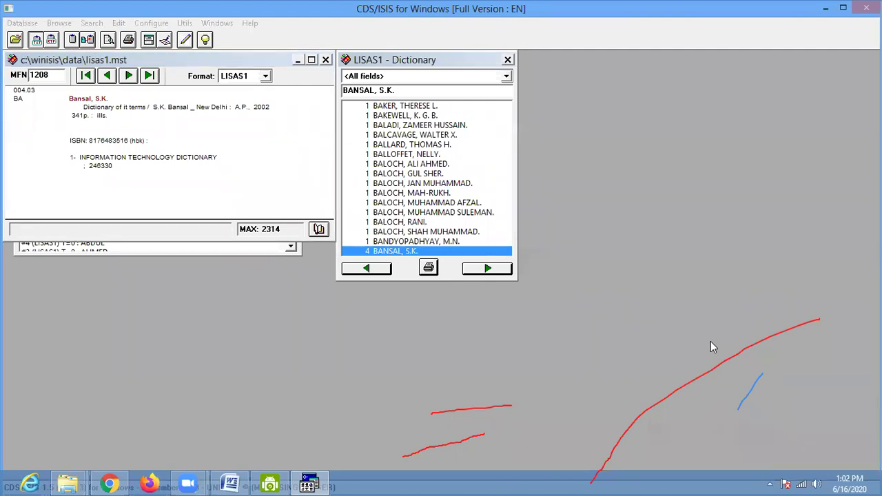
- Close the dictionary and retry the 'Library search, dismissing the no-match error
left_click(508, 60)
left_click(230, 252)
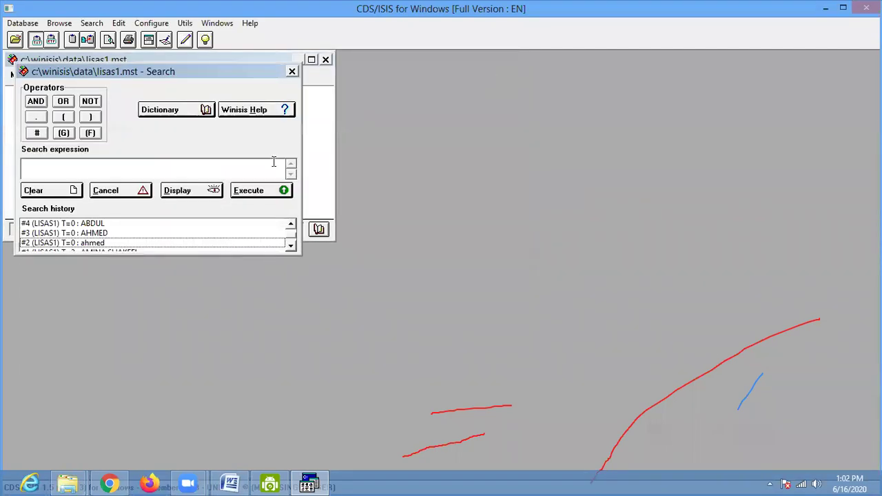
type("'")
type("Library")
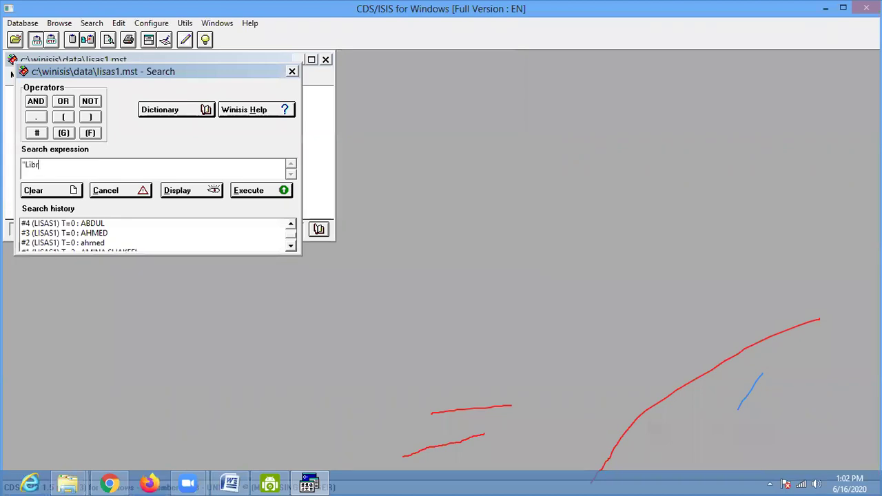
left_click(241, 193)
left_click(475, 286)
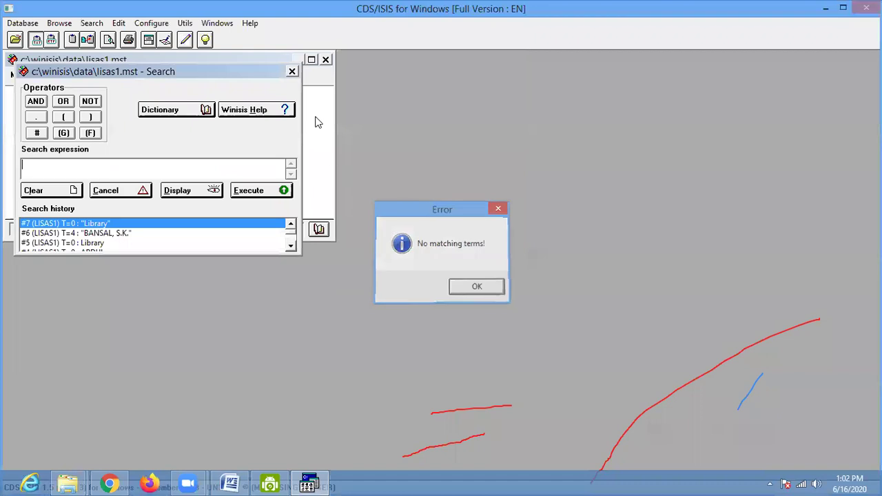
left_click(292, 72)
- Maximize the MFN 1208 record display and check the Edit menu without choosing anything
left_click(311, 60)
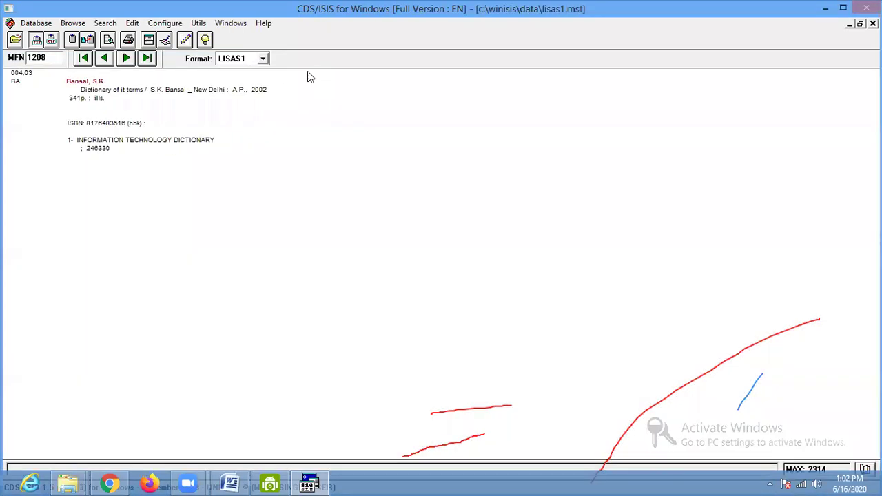
left_click(132, 23)
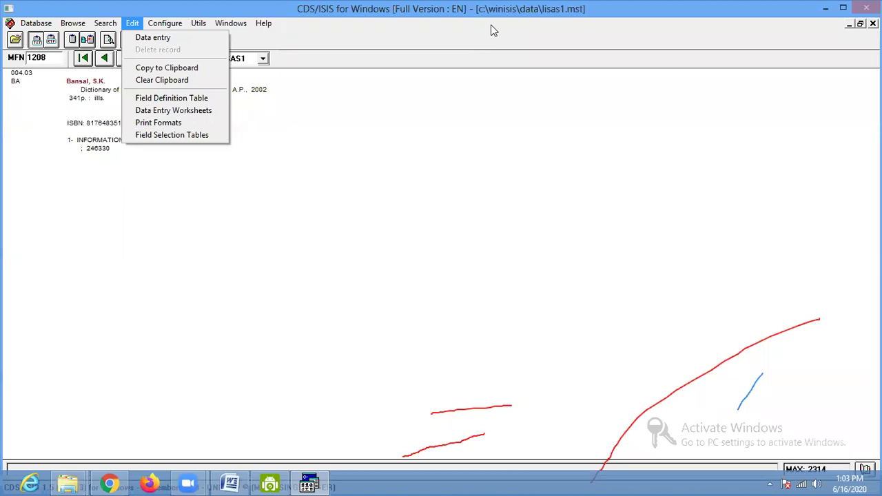
left_click(493, 30)
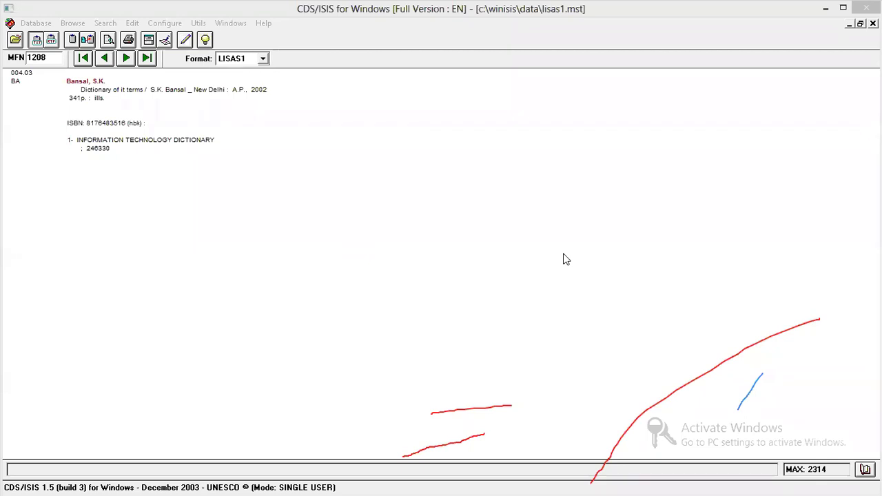
- Open the Edit > Data entry form for lisas1 record MFN 1208
left_click(366, 241)
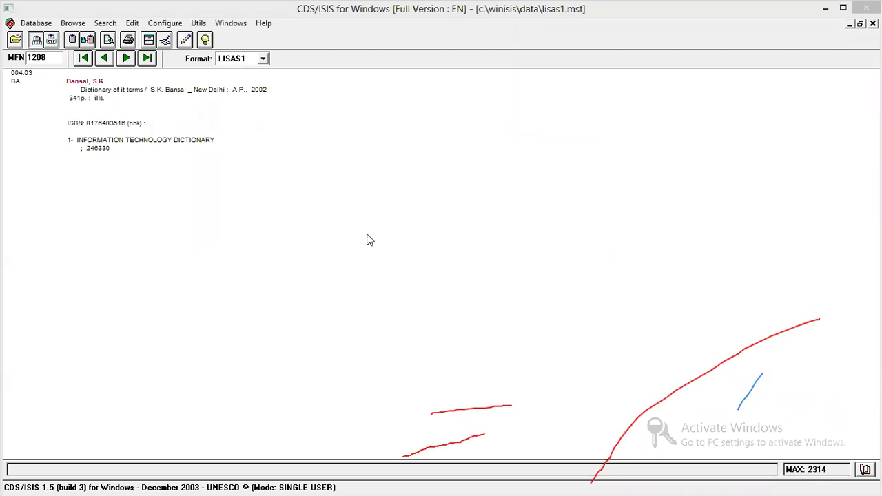
left_click(131, 25)
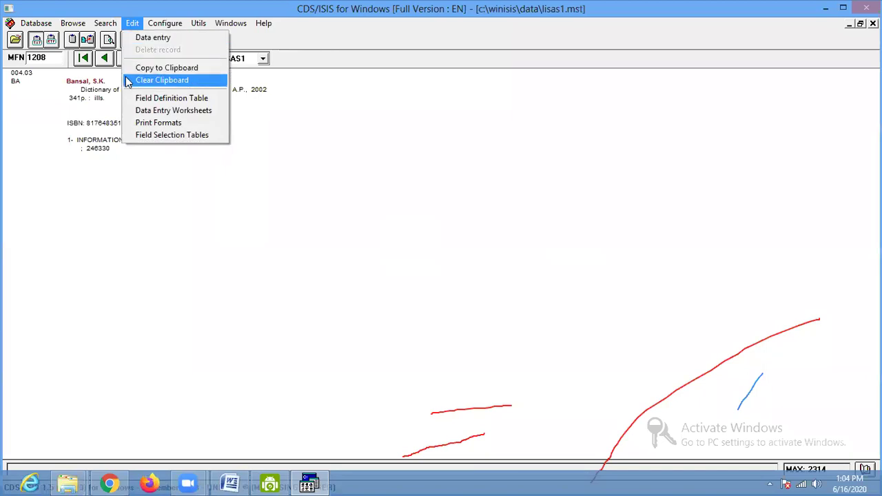
left_click(152, 37)
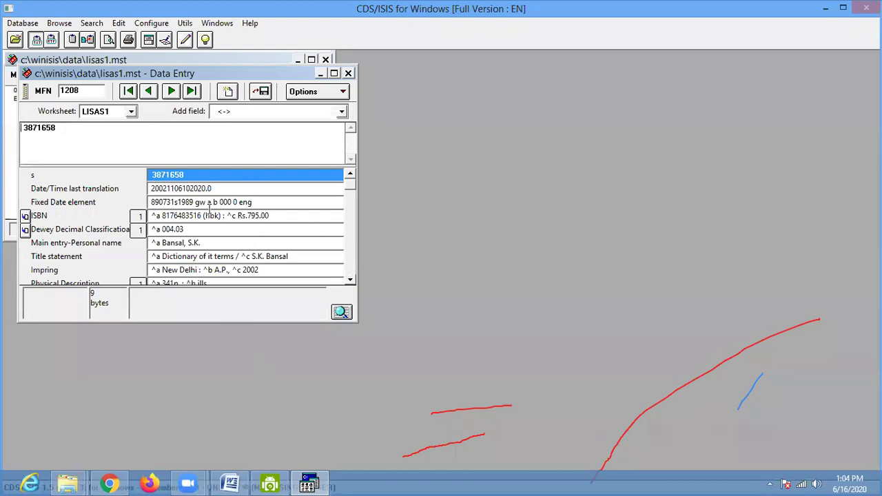
- Start a new record with ISBN 5858588, then close data entry without saving it
left_click(228, 91)
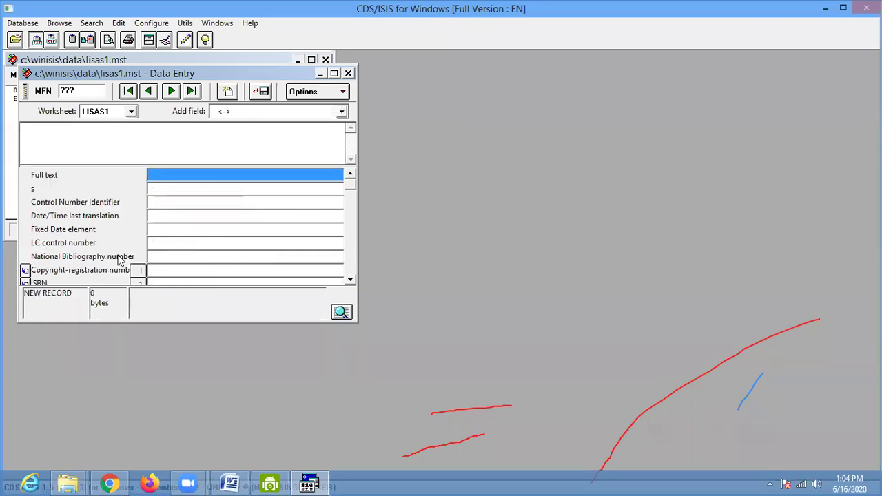
left_click(166, 280)
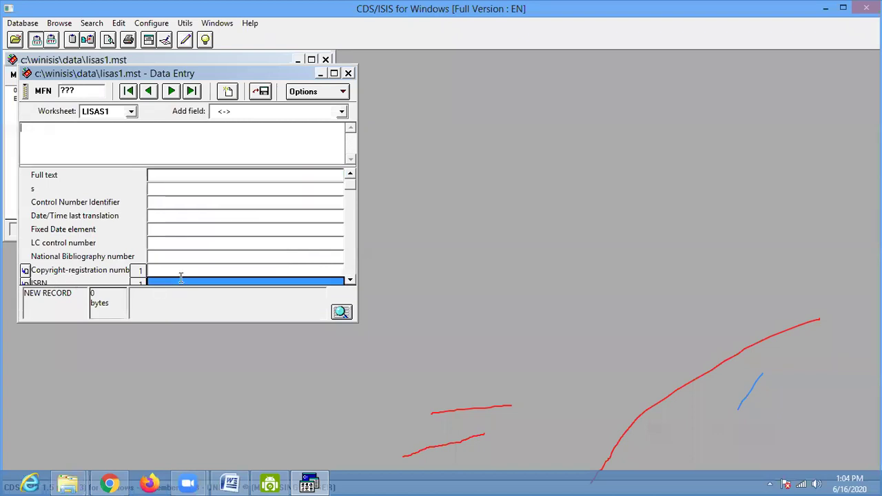
left_click(350, 279)
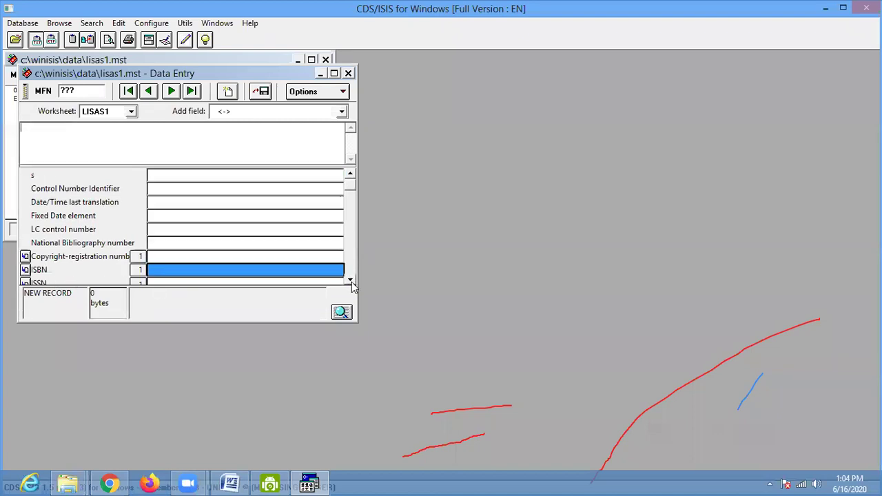
left_click(351, 280)
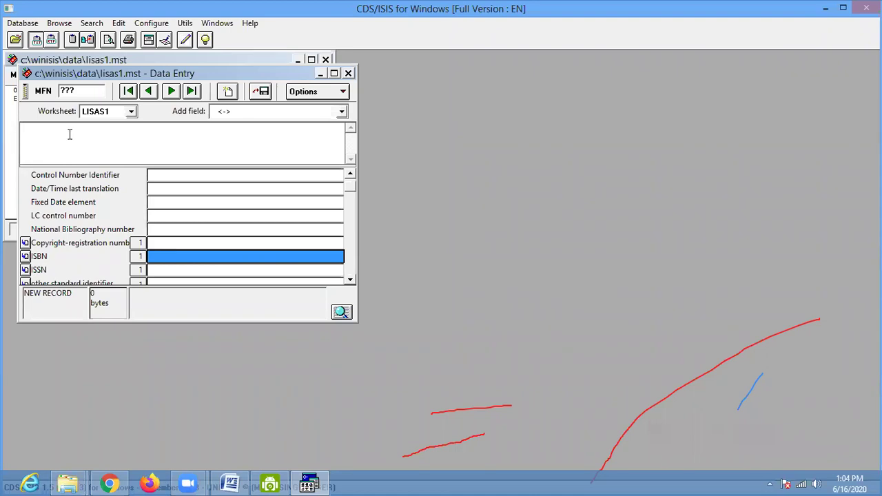
type("5858588")
left_click(350, 280)
scroll(207, 238, "down", 2)
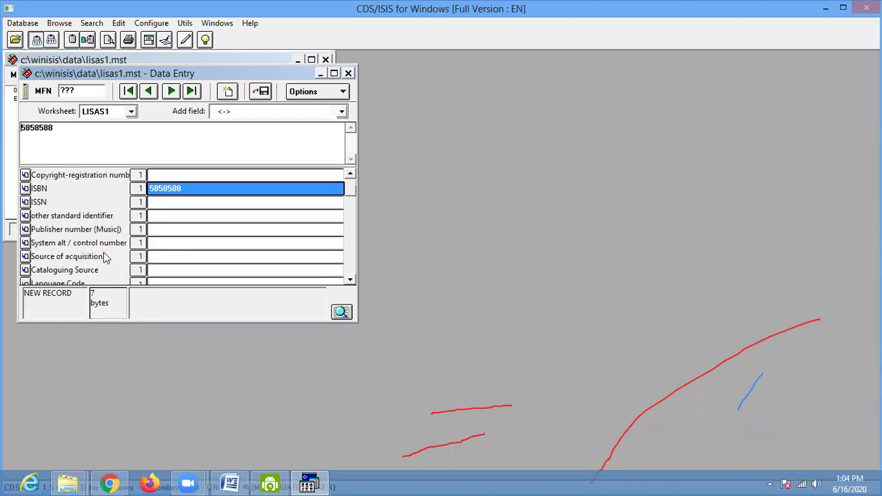
left_click(348, 73)
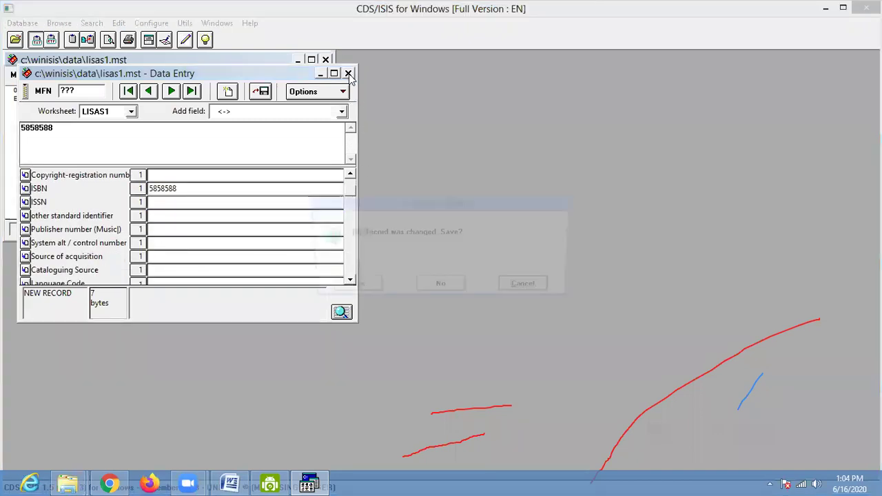
left_click(434, 291)
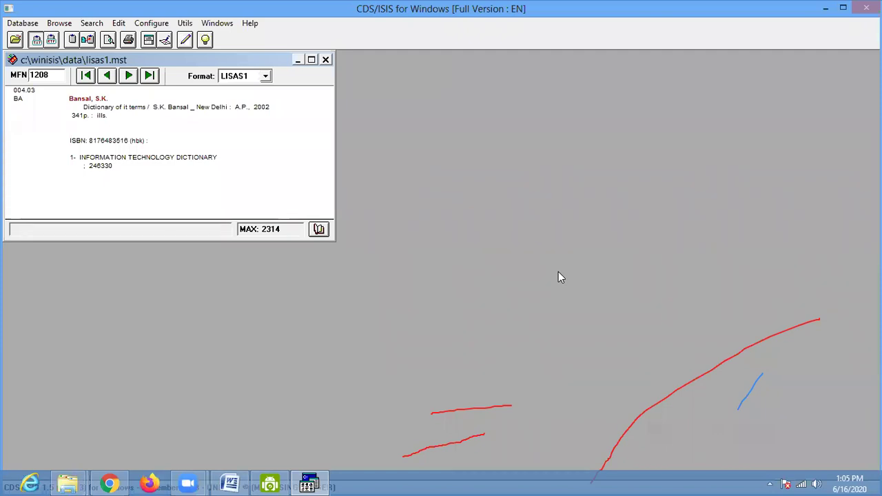
- Minimise CDS/ISIS and open the Computer's system properties from the desktop
left_click(826, 9)
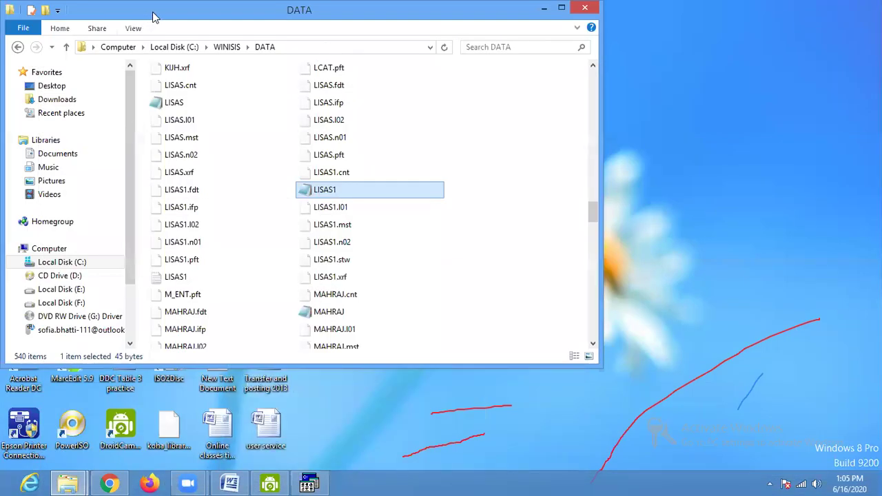
left_click_drag(157, 17, 329, 93)
right_click(13, 93)
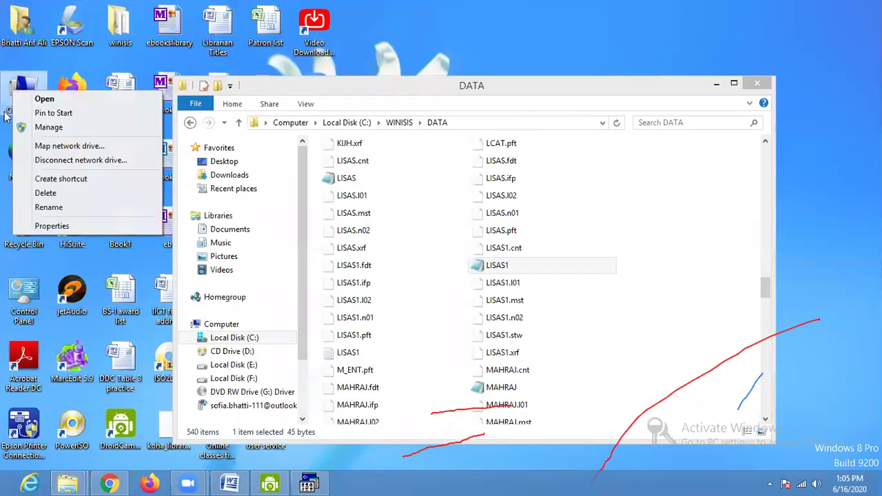
left_click(41, 225)
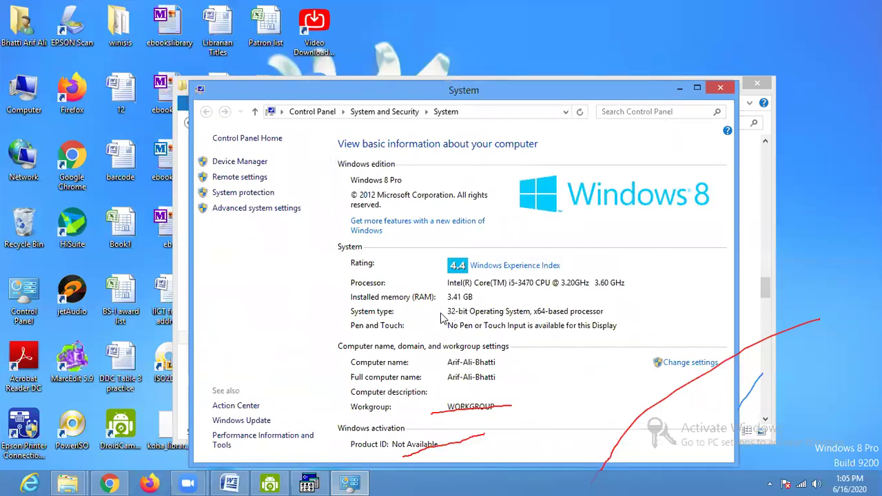
- Close the System window and then the DATA folder window
left_click_drag(380, 95, 229, 52)
left_click(570, 47)
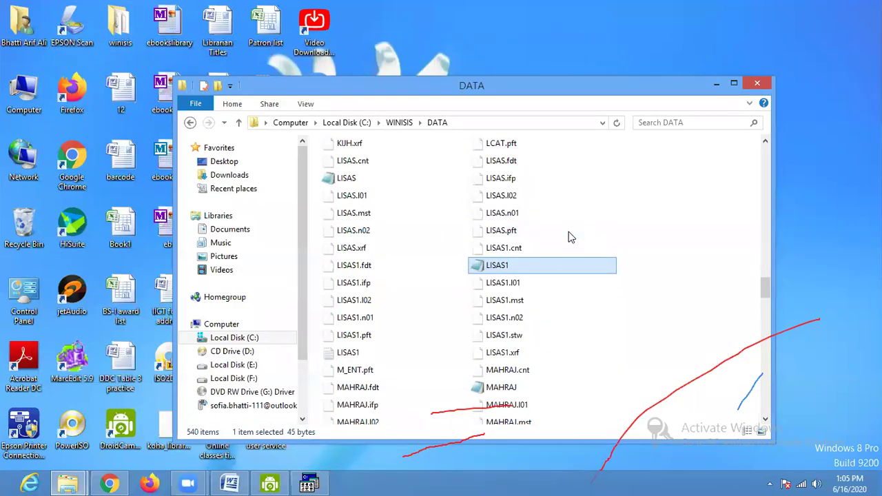
left_click_drag(520, 83, 386, 50)
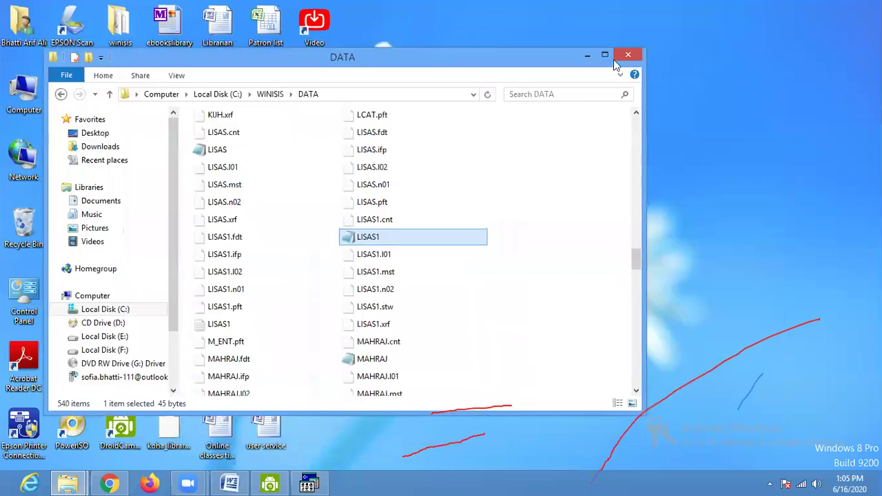
left_click(620, 52)
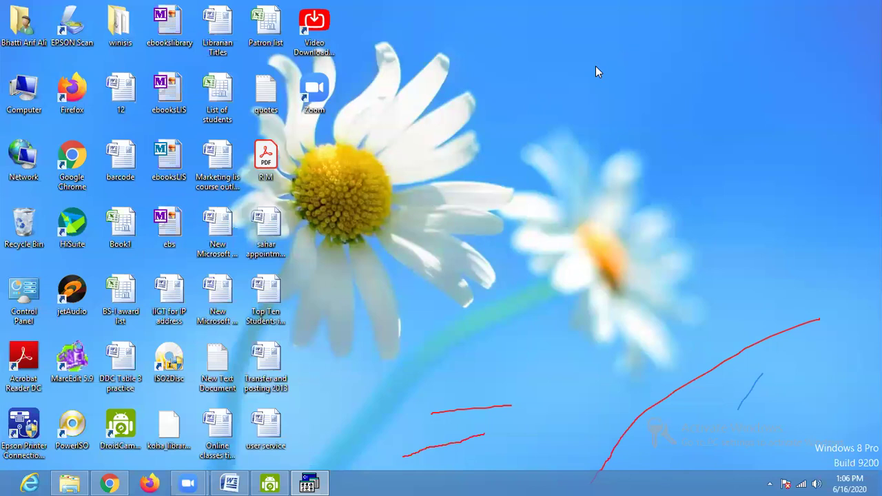
- Restore lisas1, jump to the last record MFN 2314, and step back four records
left_click(309, 484)
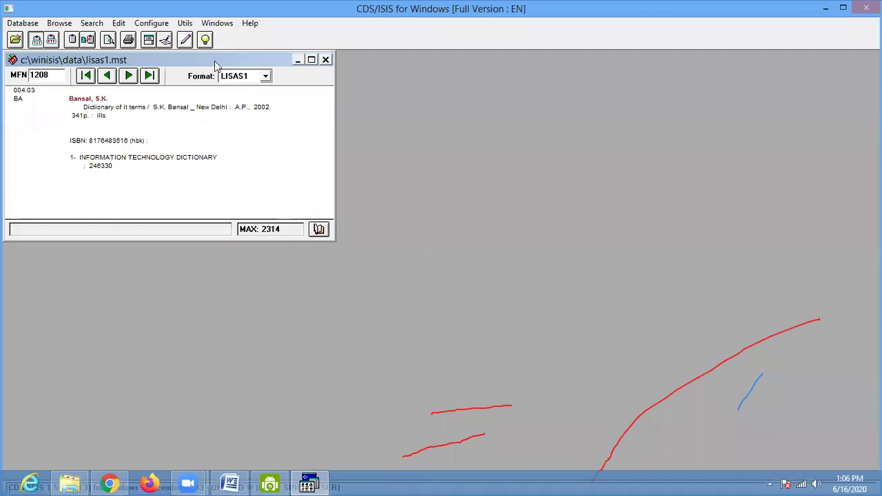
left_click(311, 60)
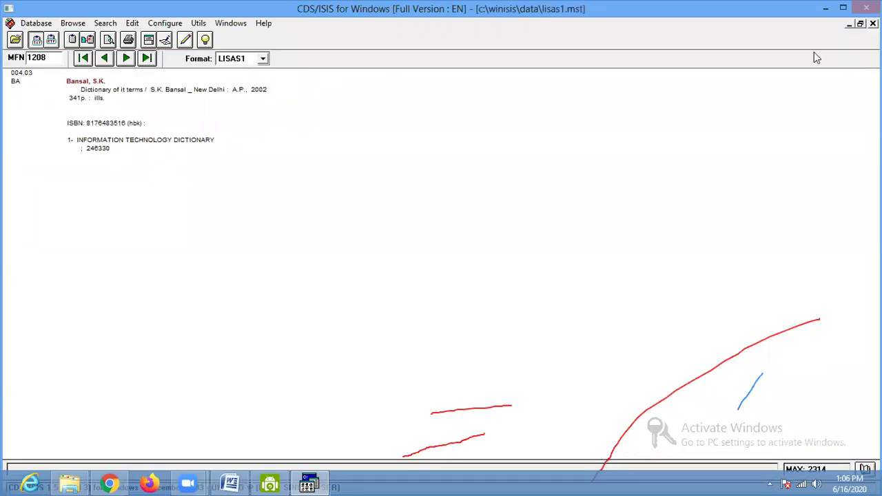
left_click(860, 24)
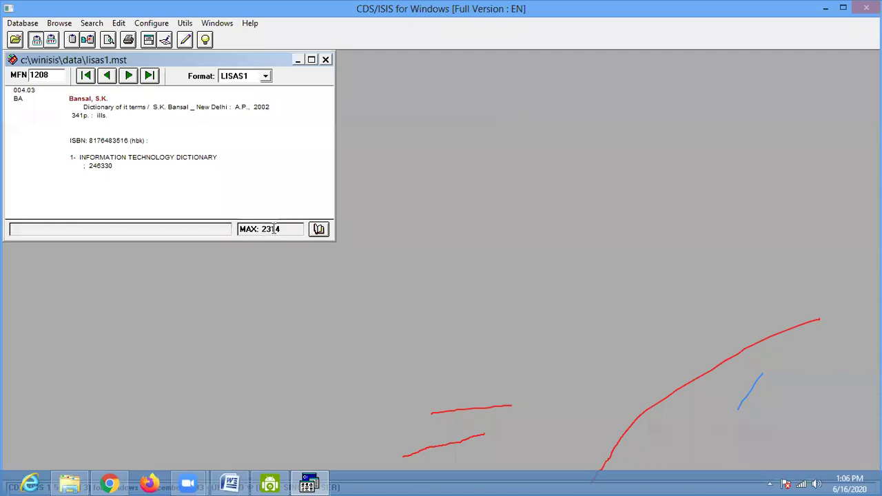
left_click(149, 77)
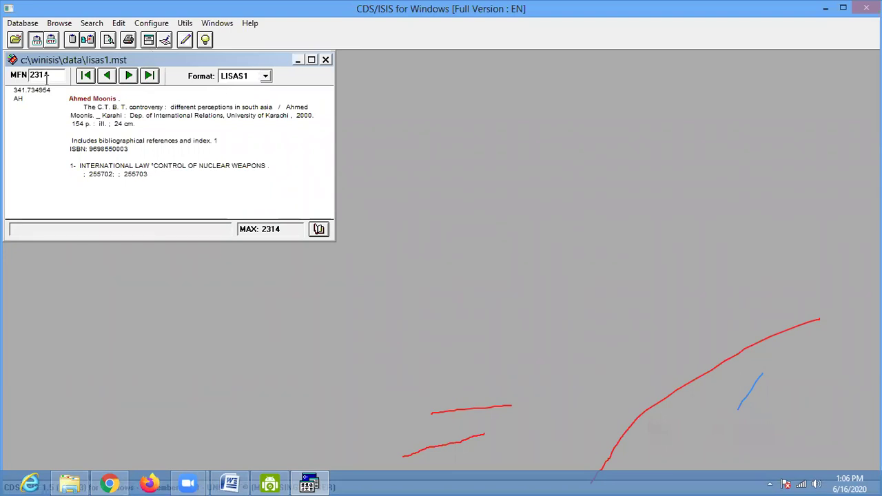
left_click(108, 76)
left_click(109, 76)
left_click(108, 77)
left_click(108, 76)
left_click(108, 76)
left_click(108, 77)
left_click(108, 77)
left_click(108, 76)
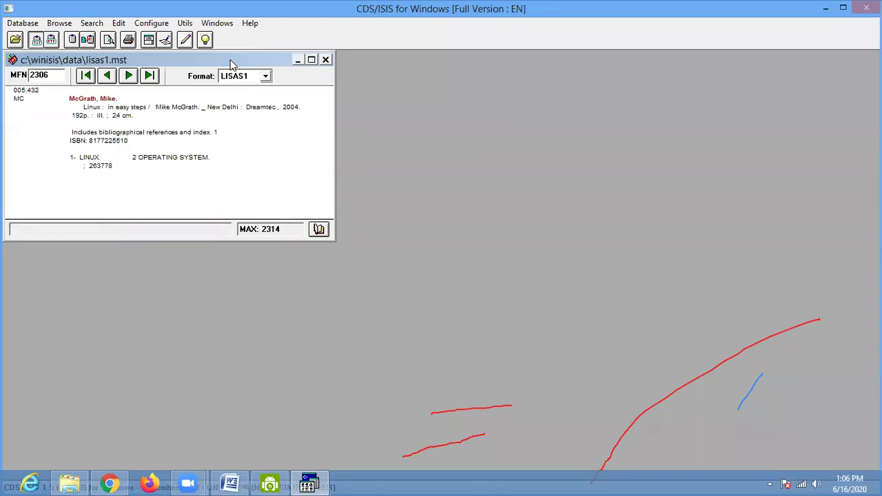
- Jump to the first record, go to MFN 100, then type 1000 in the MFN box
left_click_drag(231, 64, 426, 98)
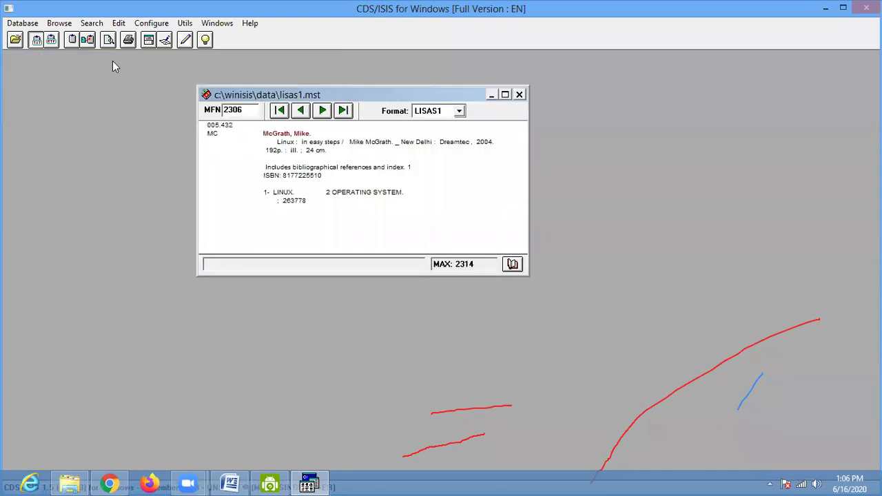
left_click(26, 23)
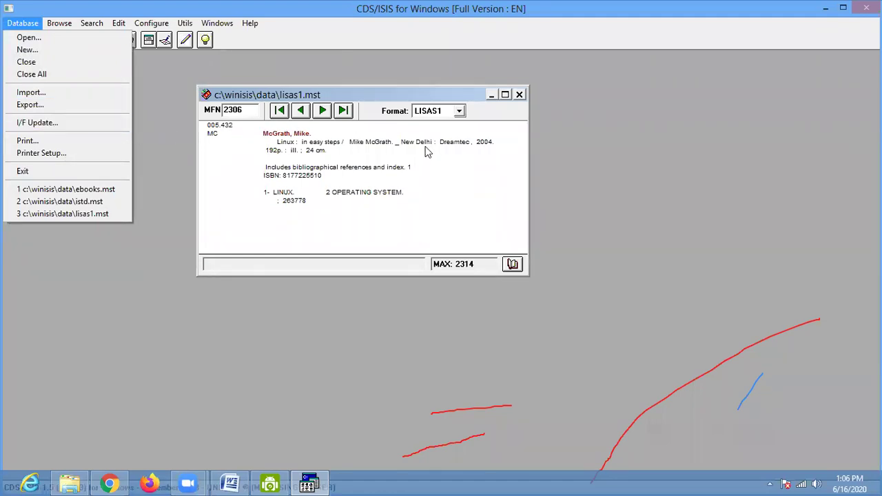
left_click(281, 111)
left_click(250, 114)
type("00")
key("Return")
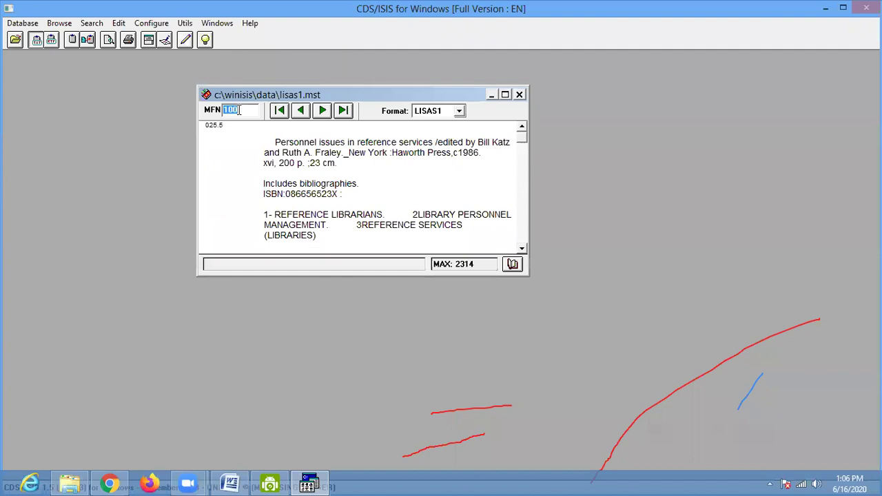
type("1000")
- Choose Database > Export and enter BS4-1000 as the output ISO file name
left_click(24, 24)
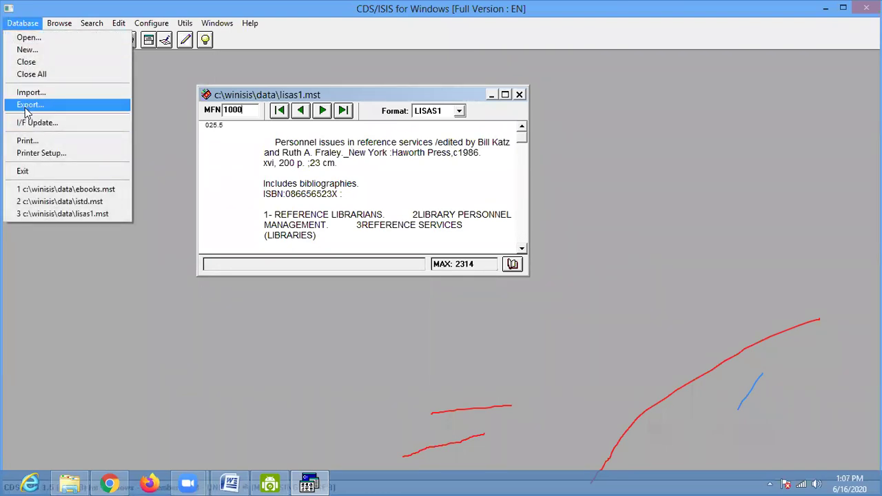
left_click(28, 105)
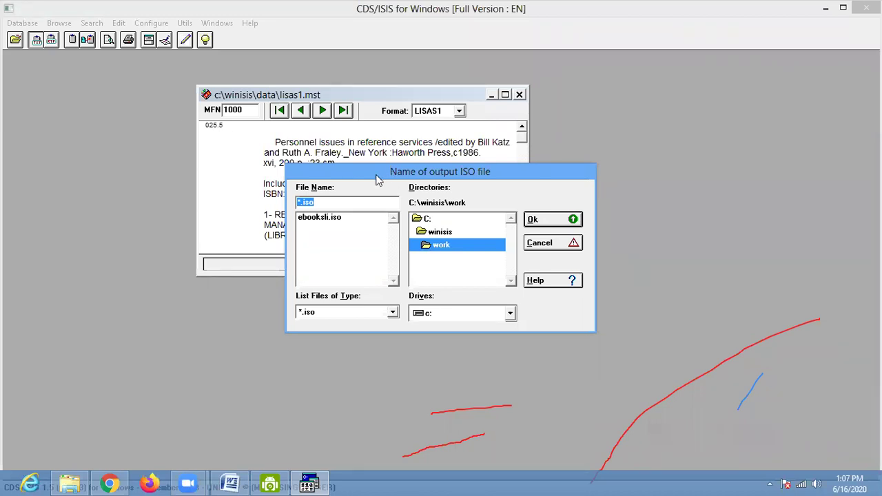
left_click_drag(377, 180, 249, 193)
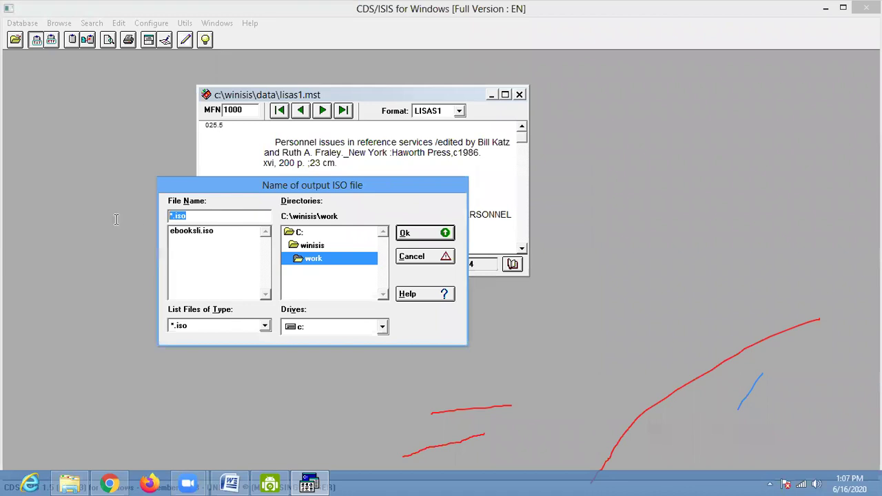
type("BS")
type("4")
type("10")
type("0")
key("BackSpace")
key("BackSpace")
key("BackSpace")
type("--")
key("BackSpace")
type("1000")
- Confirm the BS4-1000 file name and set the export range to MFN 1 through 1000
left_click(419, 234)
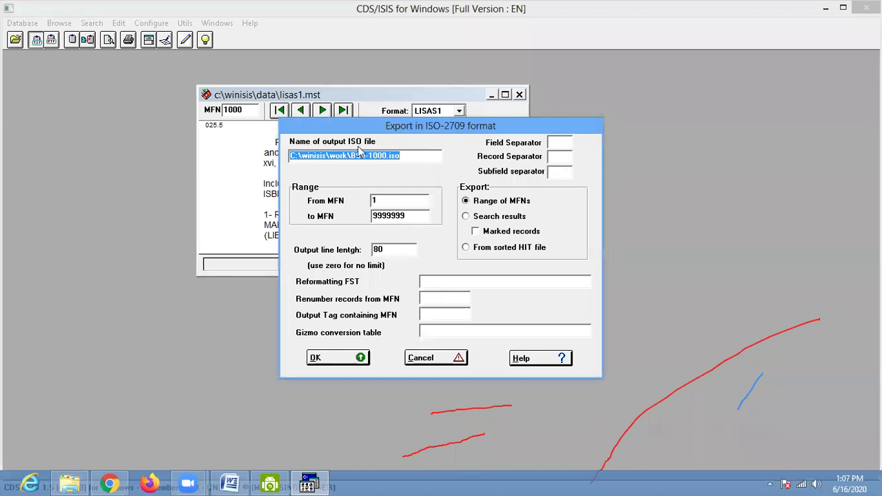
left_click_drag(360, 129, 232, 98)
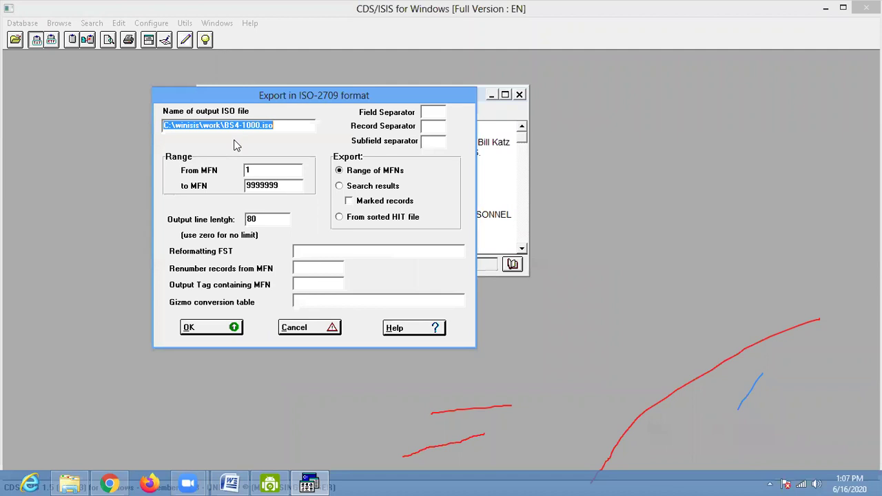
left_click(263, 171)
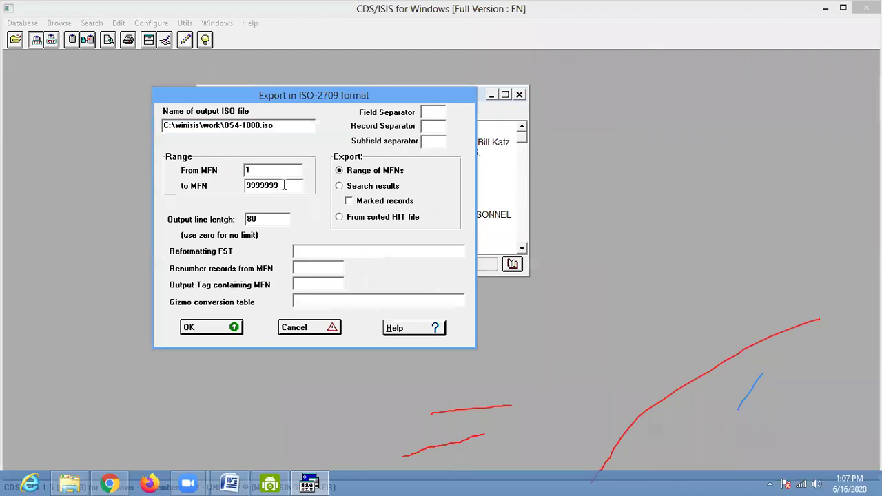
double_click(283, 187)
type("1000")
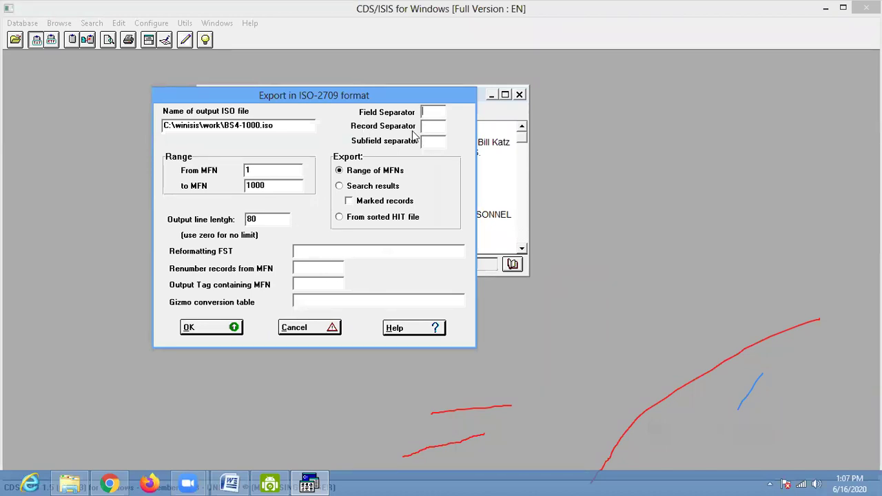
- Leave the field separators unchanged, run the export and dismiss the Completed progress window
left_click(425, 142)
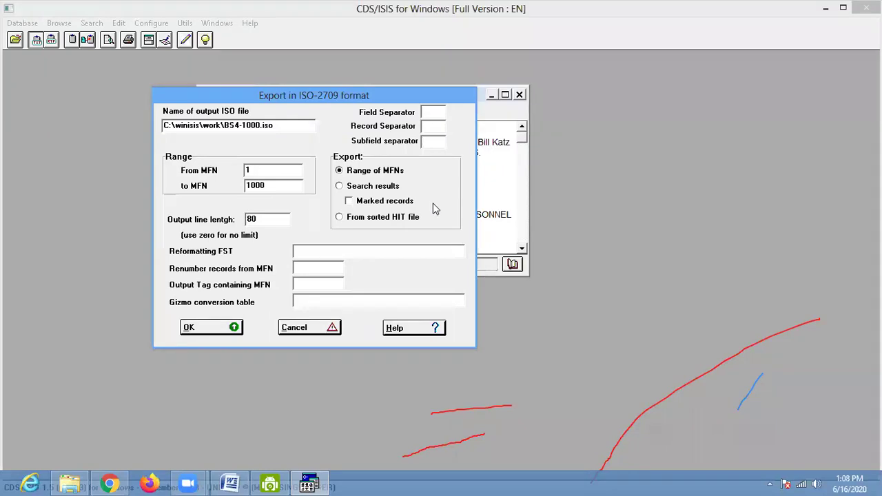
left_click(434, 113)
type("#")
key("BackSpace")
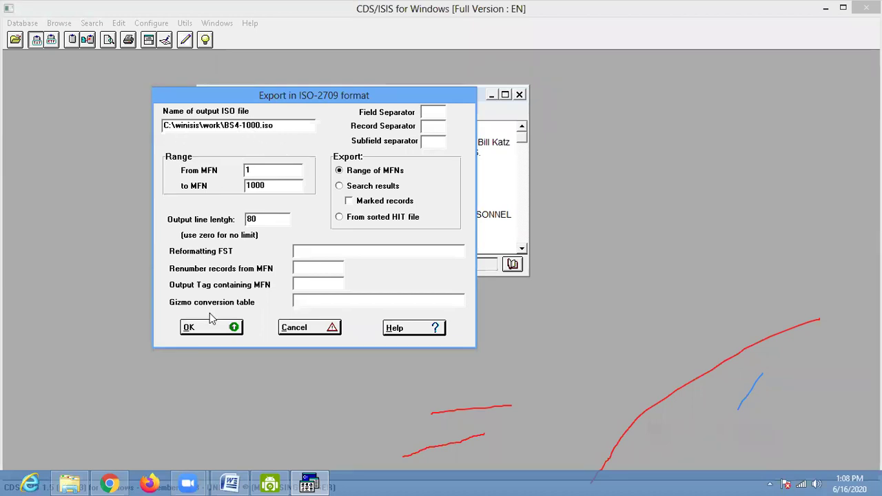
left_click(200, 327)
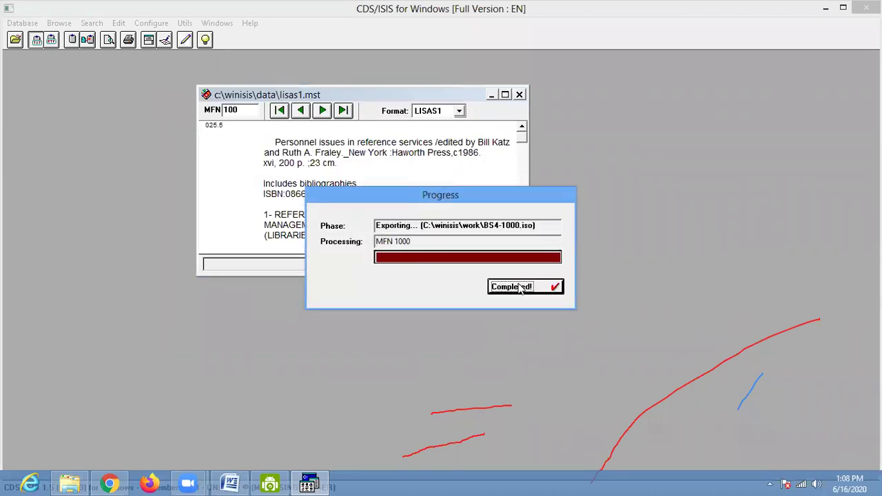
left_click(520, 288)
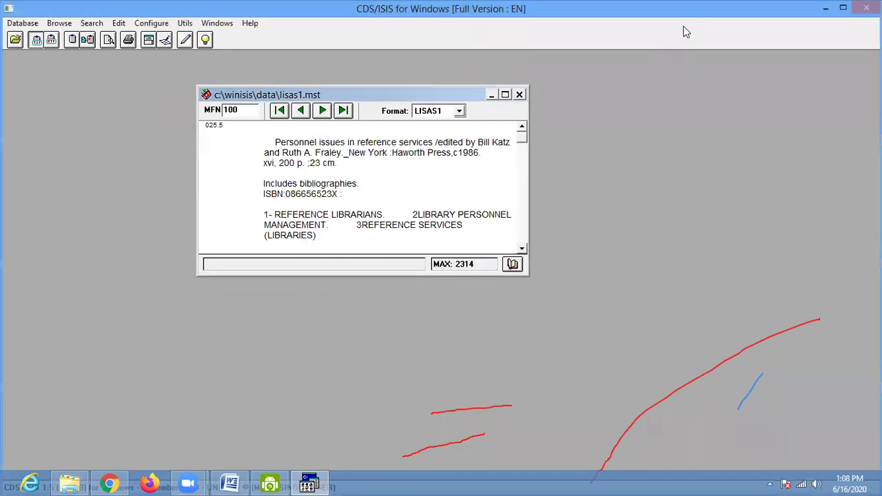
- Browse File Explorer to the C:\WINISIS\WORK folder
left_click(70, 484)
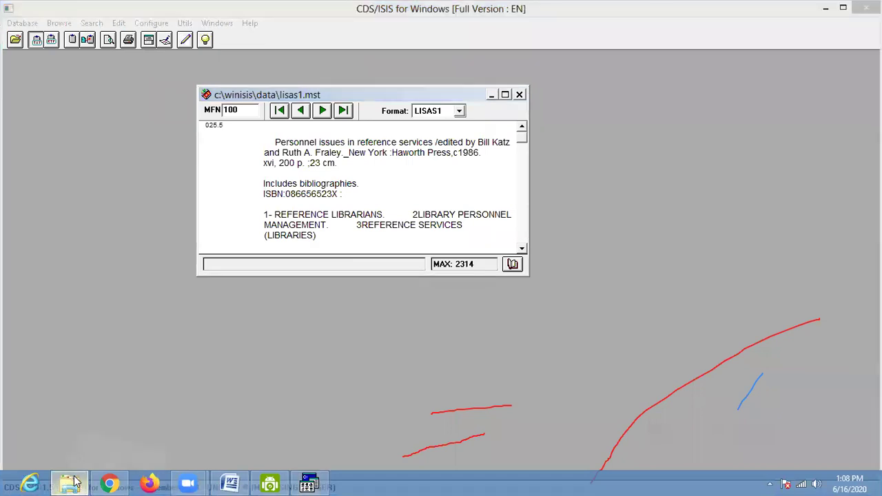
left_click(295, 47)
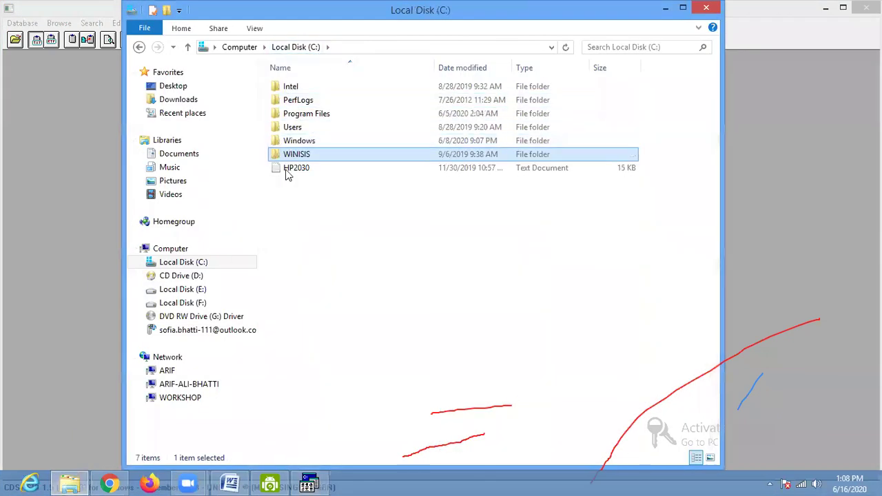
double_click(288, 157)
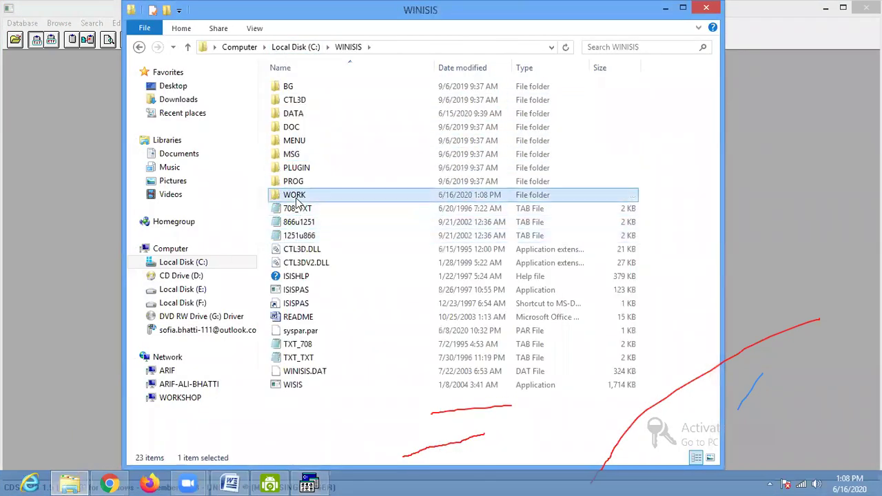
double_click(296, 195)
- Select the 1,029 KB BS4-1000 ISO file, then switch back to CDS/ISIS
left_click(290, 141)
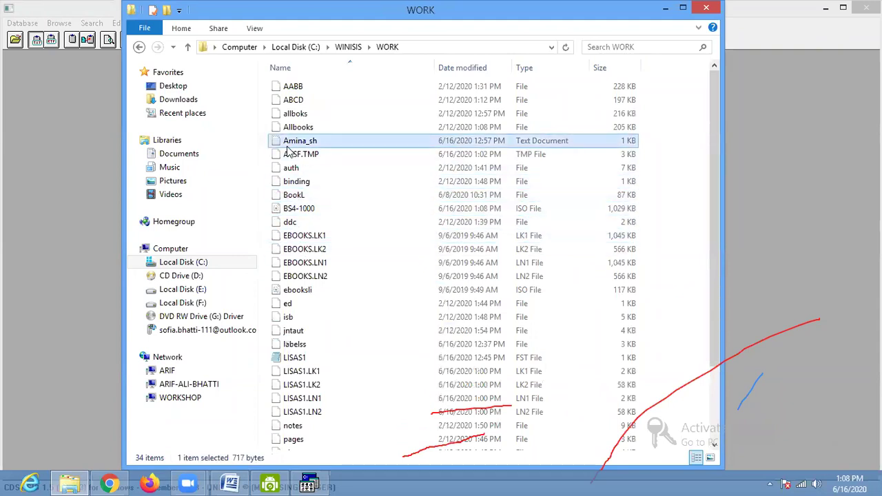
key("b")
left_click(345, 195)
key("Down")
key("Up")
left_click(307, 210)
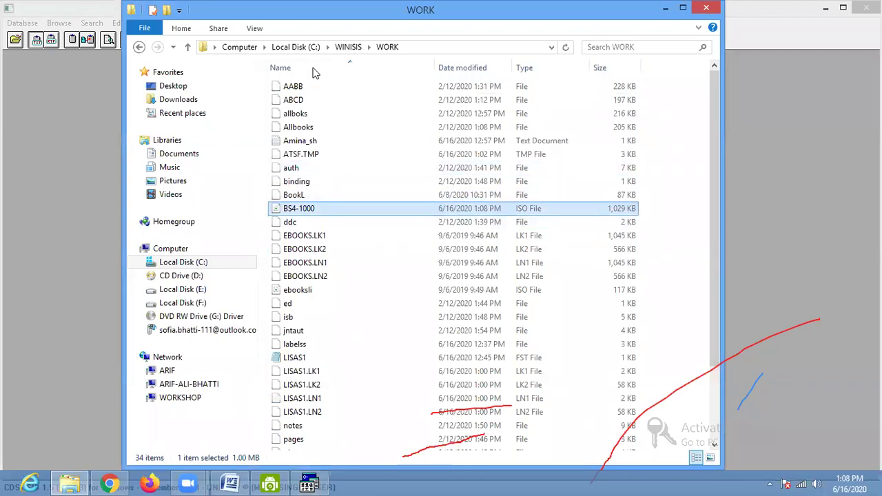
left_click_drag(308, 28, 173, 28)
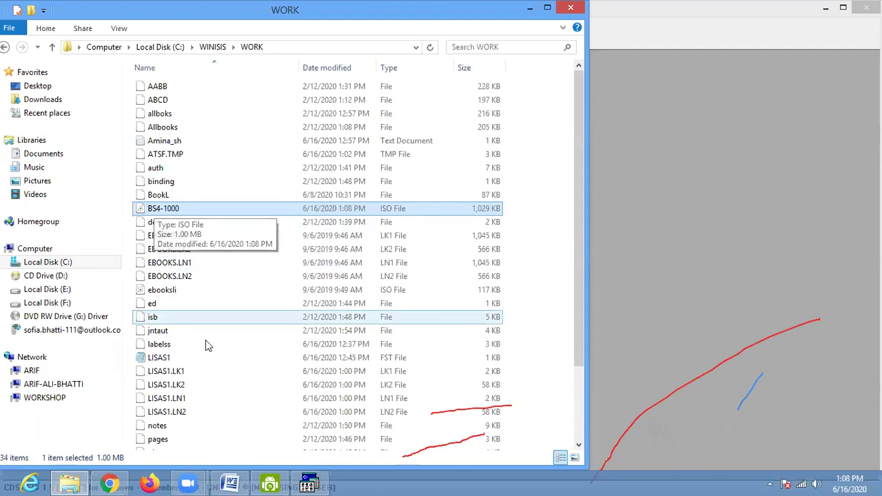
left_click(309, 485)
left_click(28, 24)
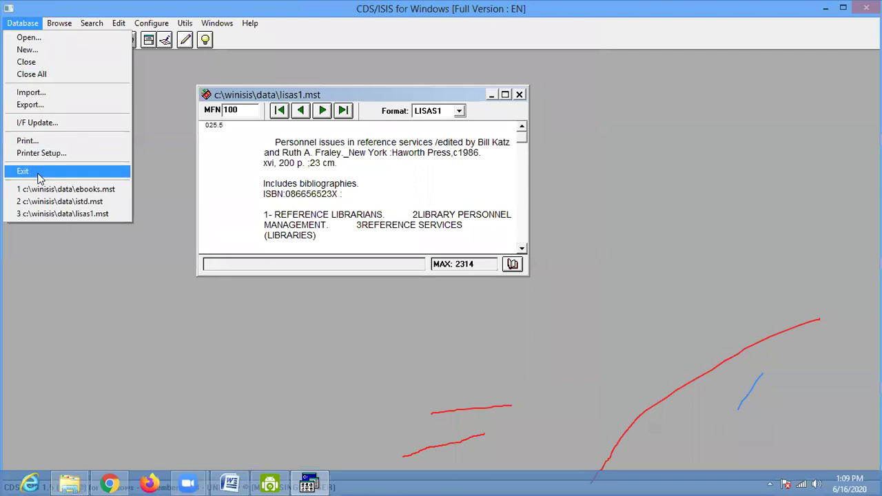
- Close all databases and open the mlis.mst database
left_click(33, 75)
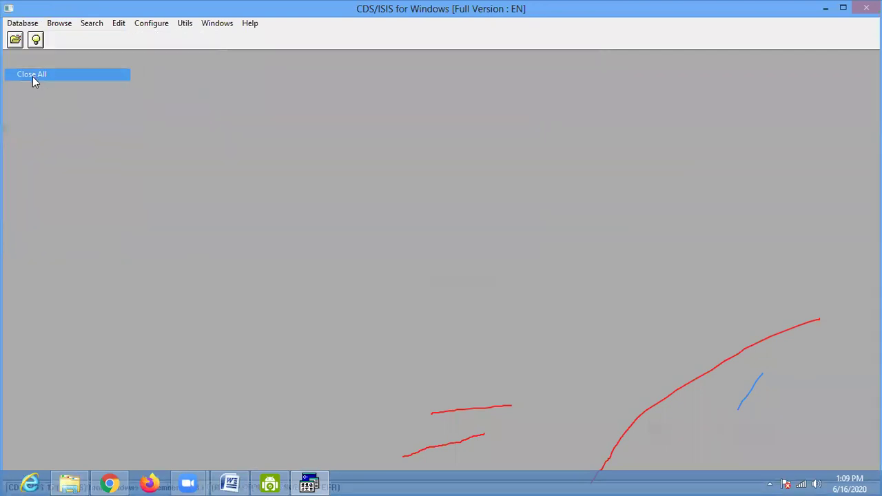
left_click(16, 39)
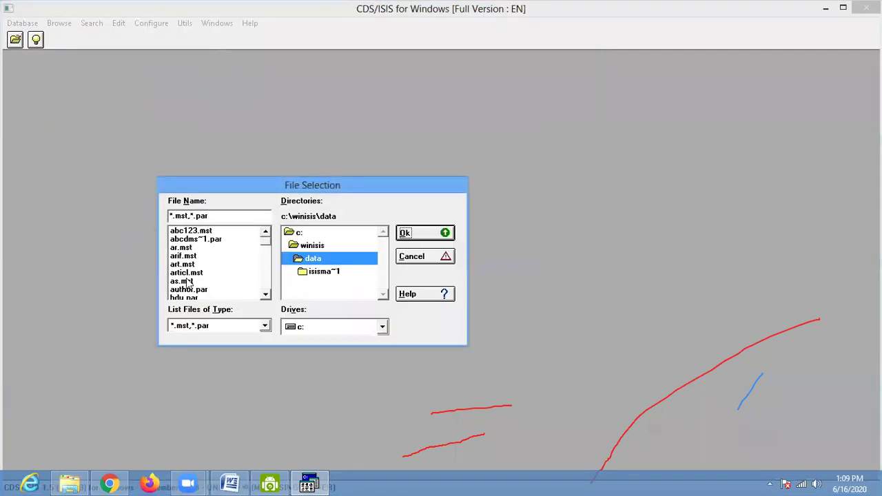
left_click(266, 297)
left_click(266, 296)
left_click(267, 297)
left_click(267, 296)
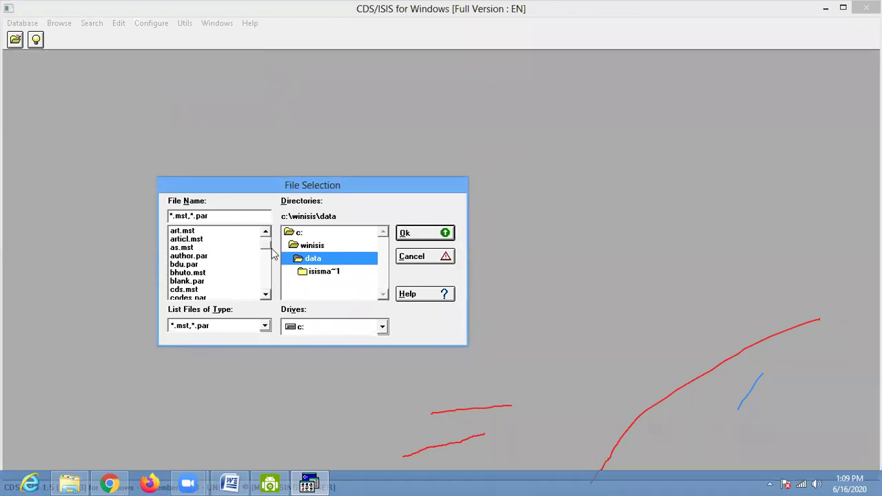
left_click_drag(268, 246, 268, 266)
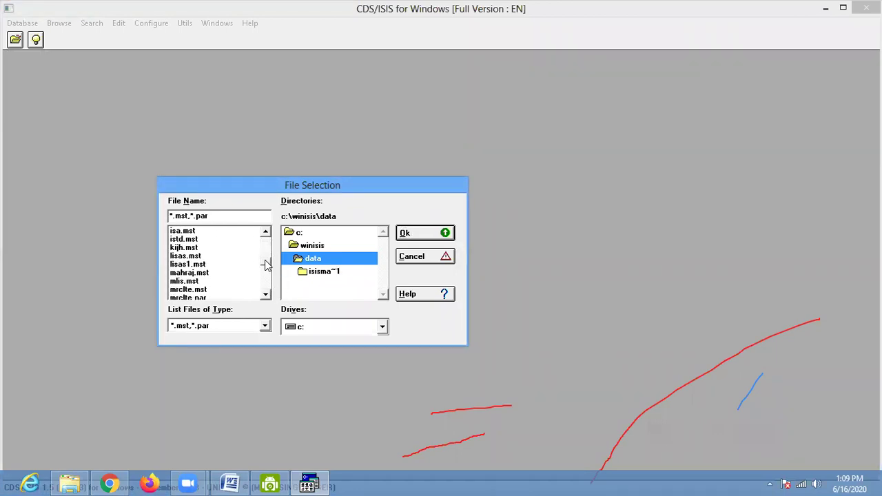
left_click(199, 283)
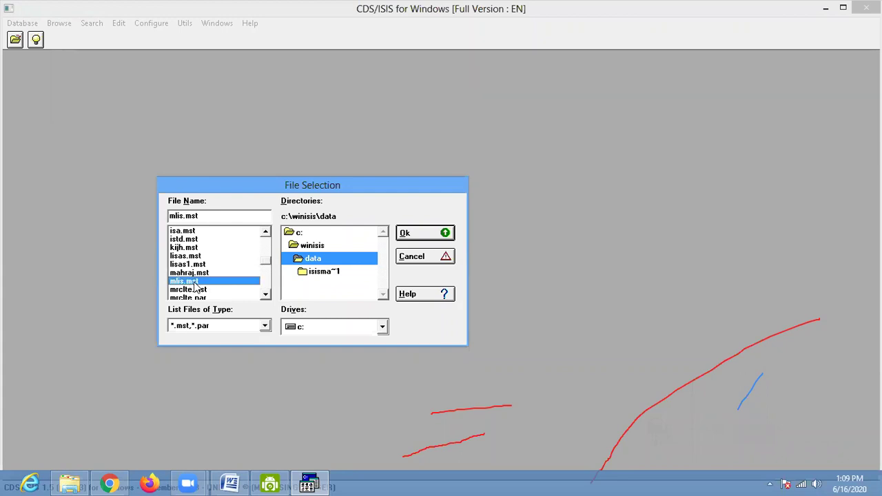
left_click(417, 237)
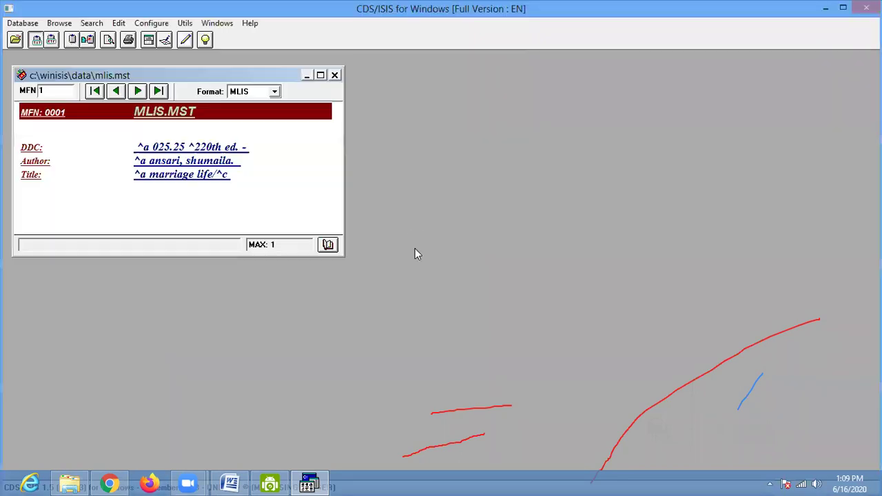
- Maximise the MLIS record, show its raw fields, and cancel the field definition table
left_click(320, 74)
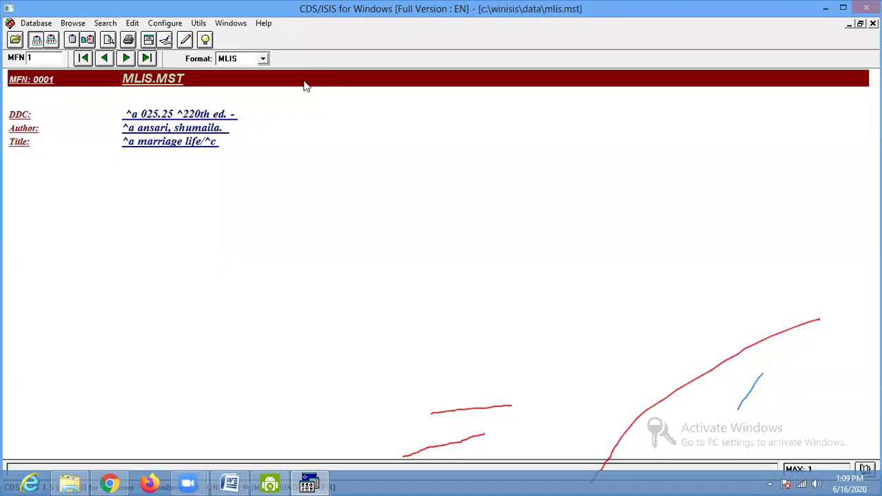
left_click(234, 73)
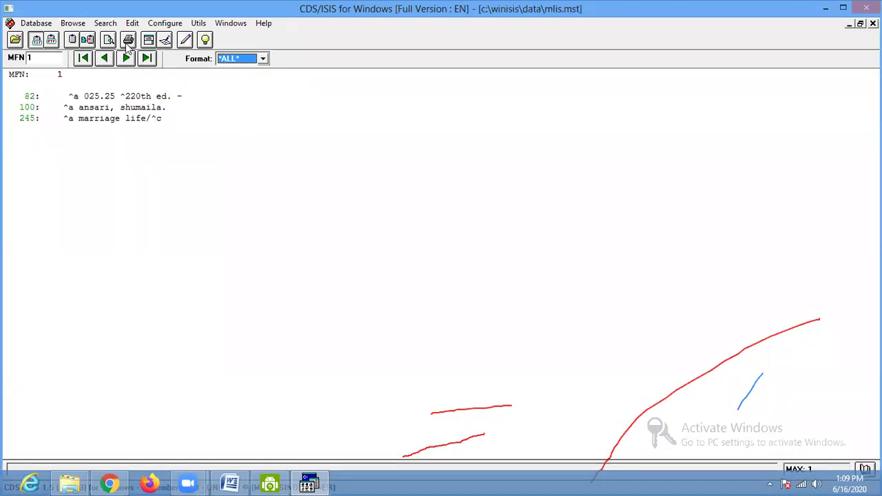
left_click(130, 25)
left_click(162, 98)
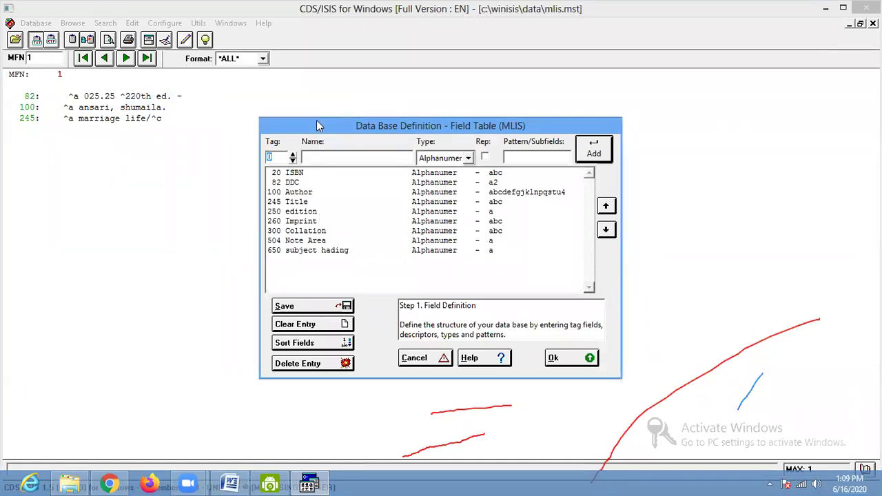
left_click_drag(317, 125, 169, 115)
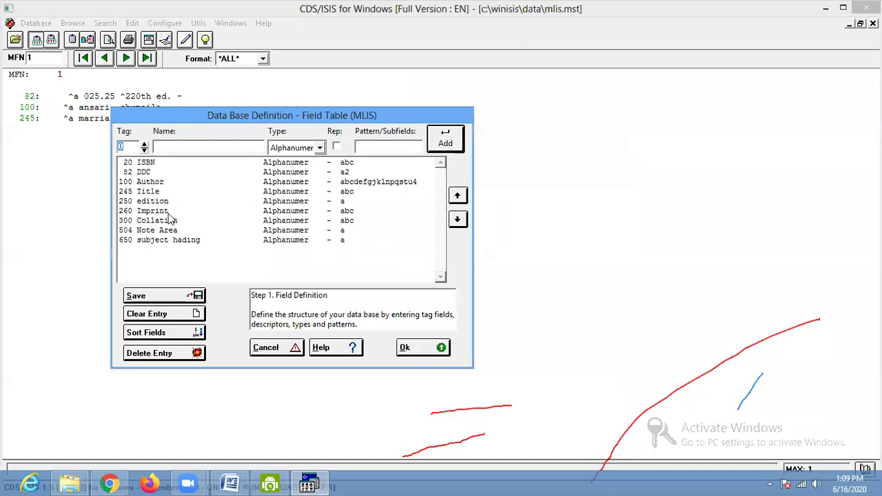
left_click(282, 348)
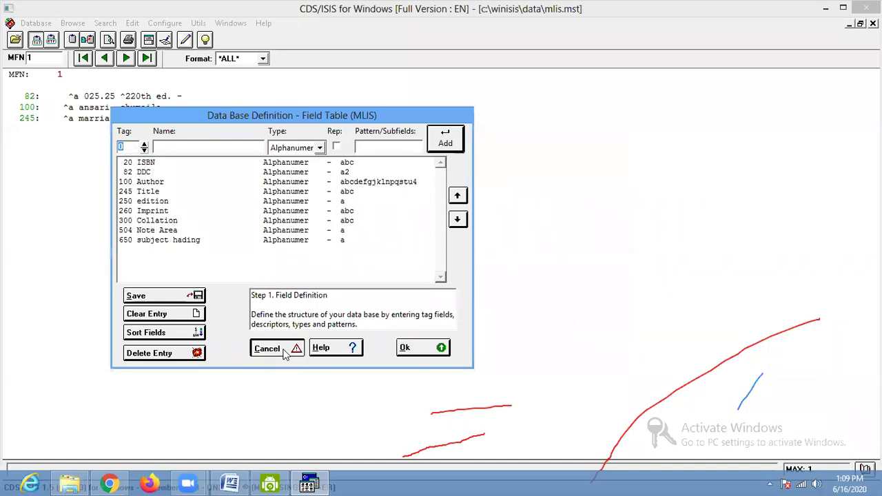
left_click(36, 23)
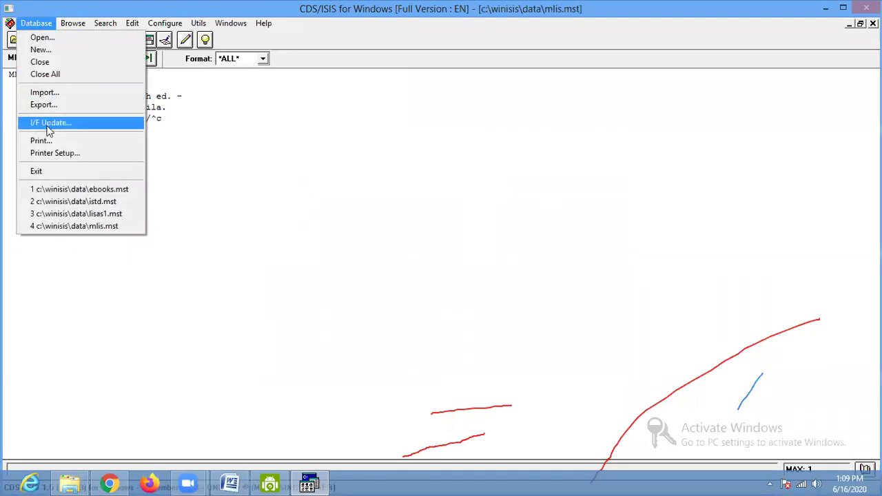
- Close all databases and open istd.mst from the database list
left_click(46, 74)
left_click(46, 62)
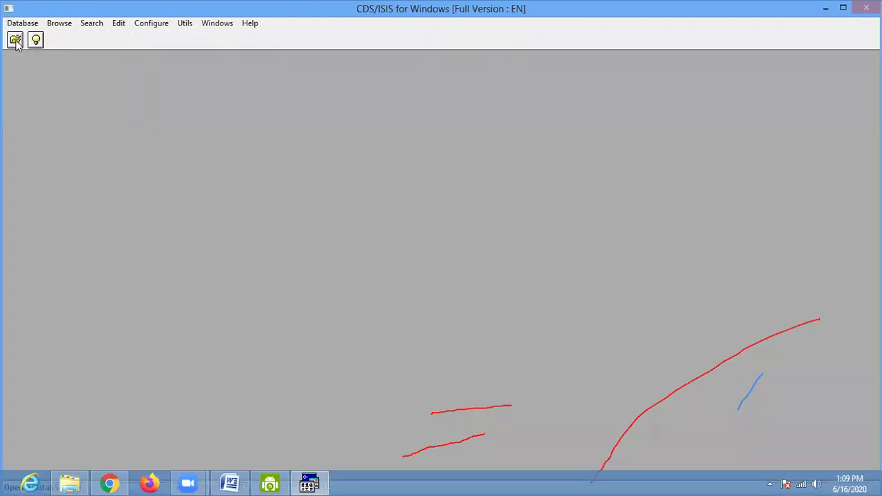
left_click(266, 295)
left_click(265, 295)
left_click(266, 295)
left_click(265, 295)
left_click(265, 295)
left_click(265, 295)
left_click(265, 295)
left_click(265, 295)
left_click(265, 295)
left_click(266, 295)
left_click(265, 295)
left_click(266, 295)
left_click(265, 295)
left_click(266, 295)
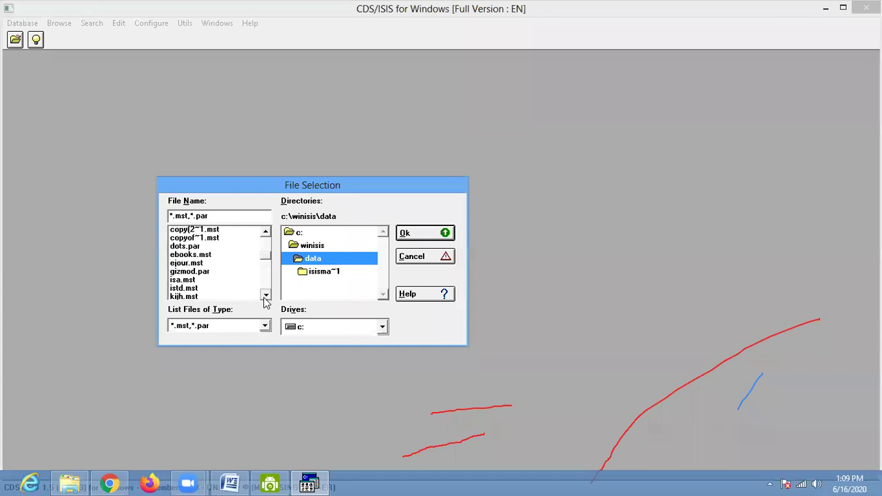
left_click(265, 295)
left_click(266, 295)
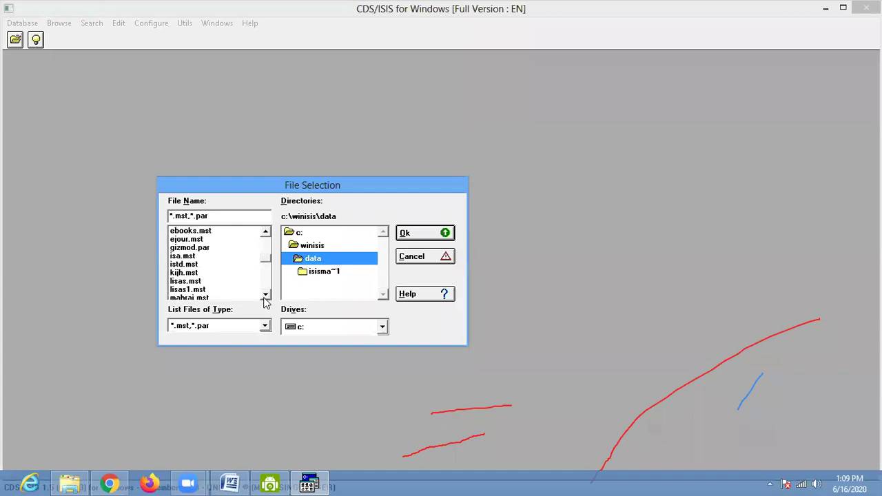
left_click(190, 264)
left_click(417, 237)
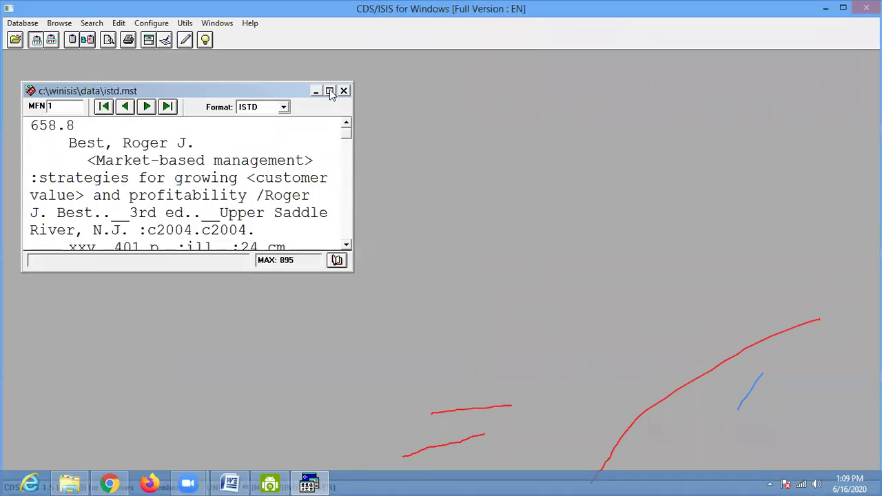
- Maximise the ISTD record view and jump to its last record, MFN 895
left_click(330, 91)
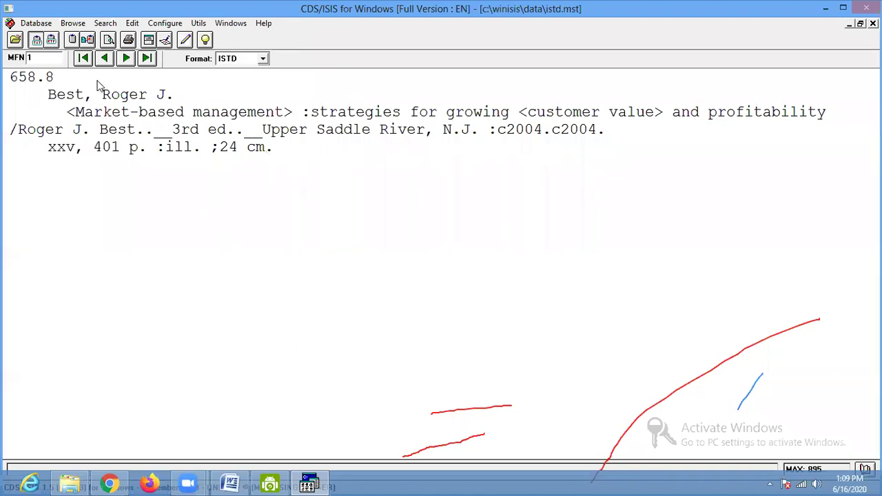
left_click(146, 59)
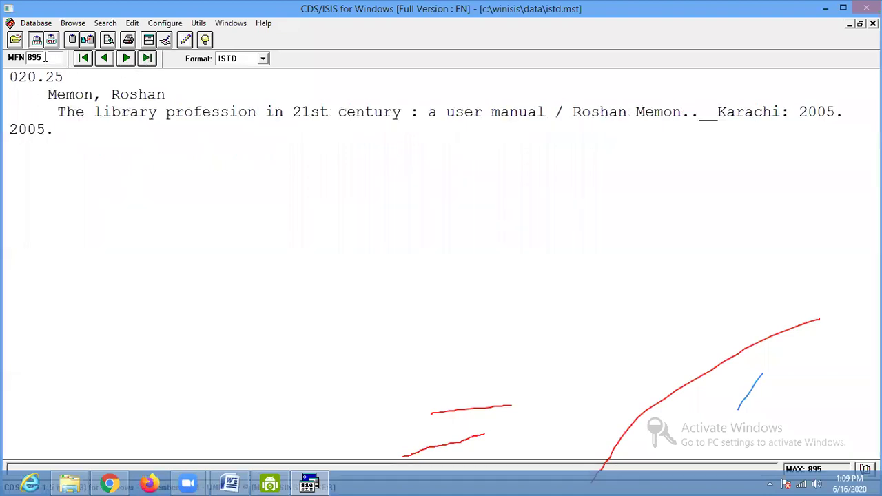
left_click_drag(38, 58, 27, 58)
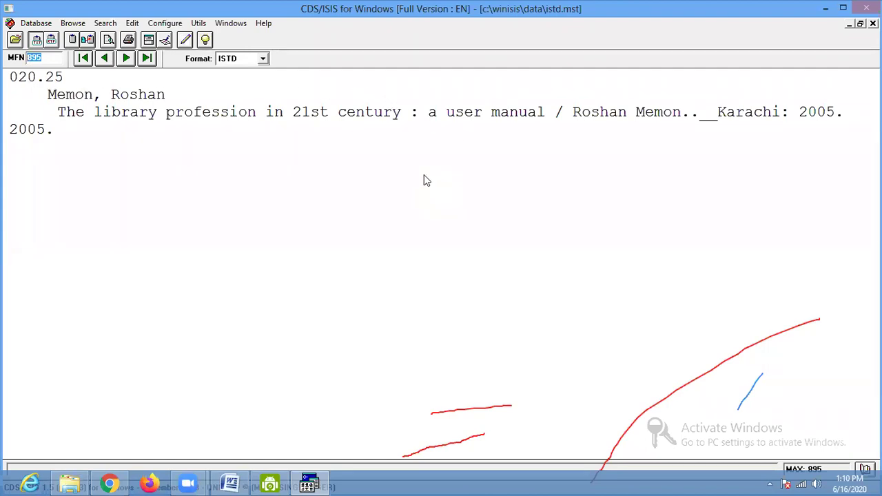
- Import bs4-1000.iso into ISTD with the Merge option, starting at first MFN 896
left_click(31, 28)
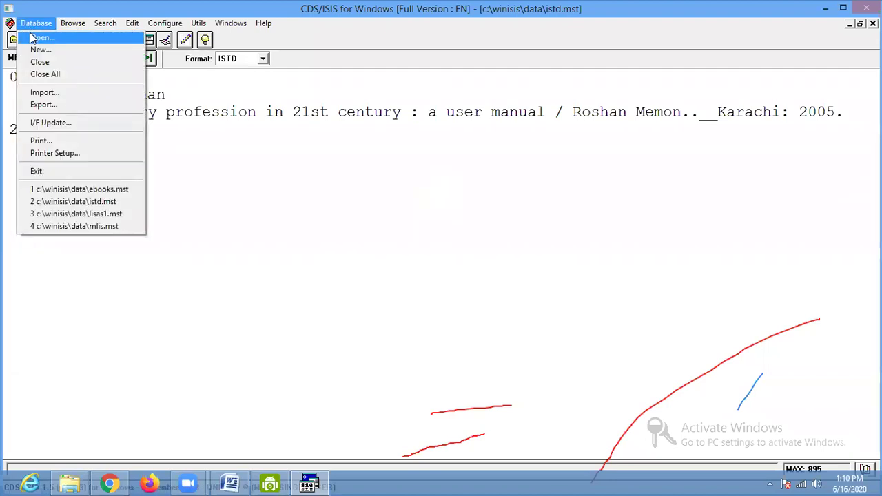
left_click(45, 95)
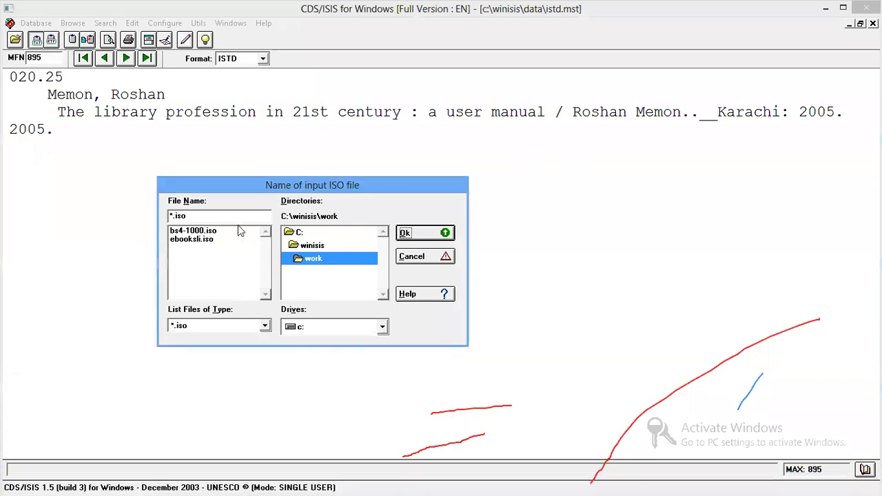
left_click(193, 231)
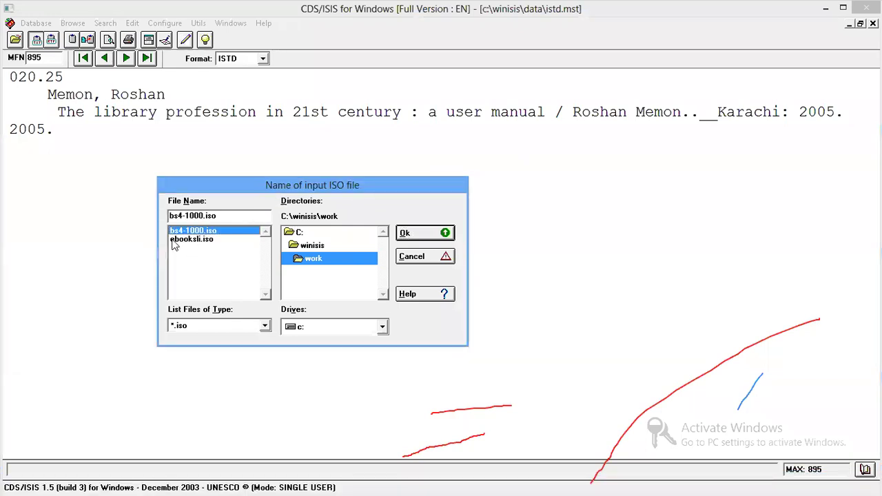
left_click_drag(241, 191, 200, 143)
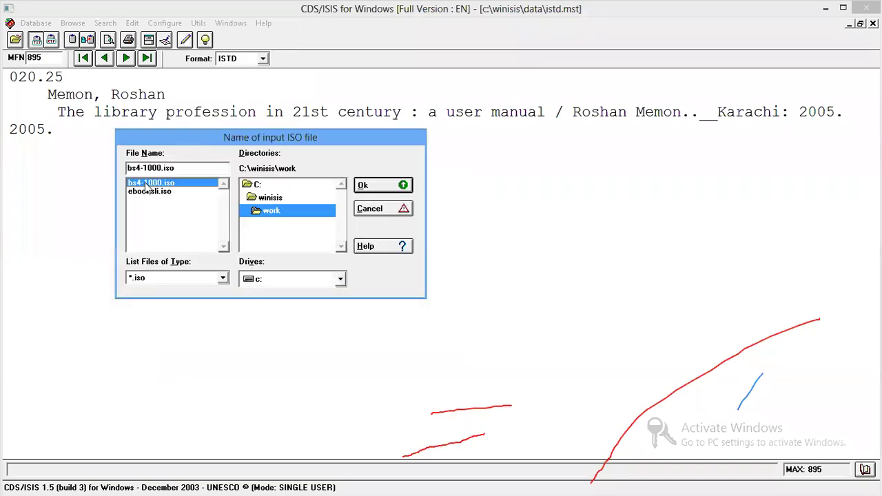
left_click(381, 195)
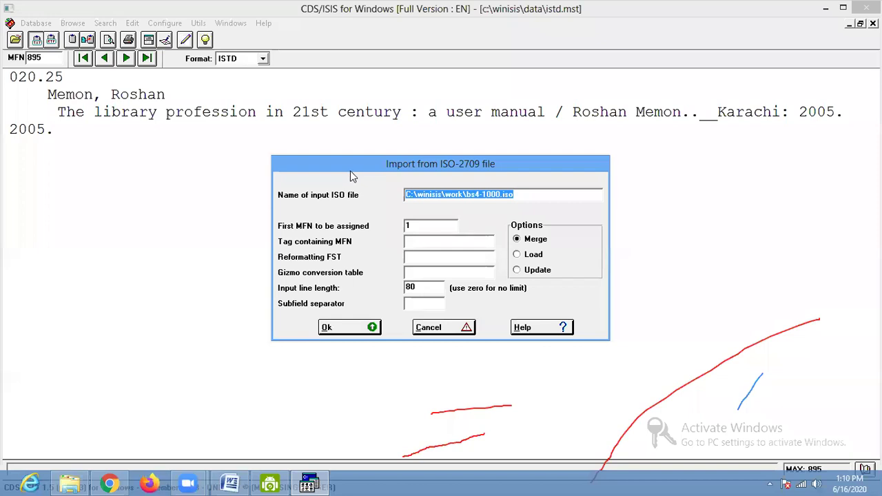
left_click_drag(347, 171, 149, 177)
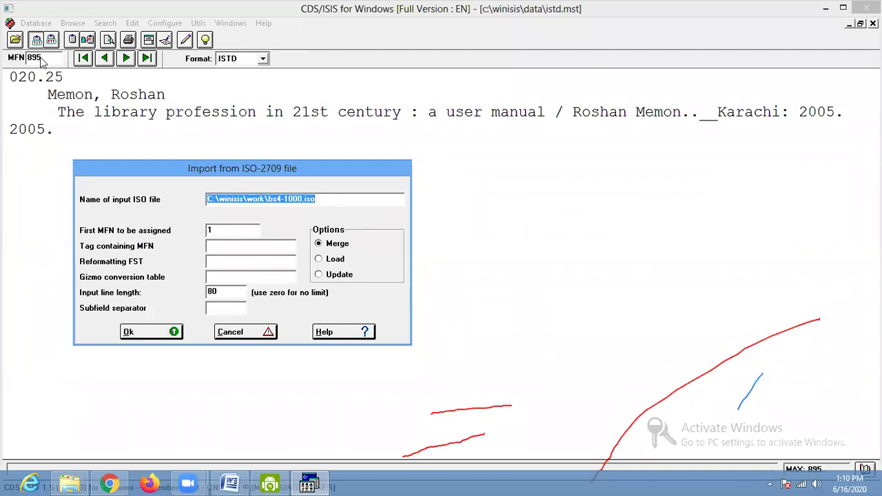
left_click_drag(224, 229, 159, 236)
type("896")
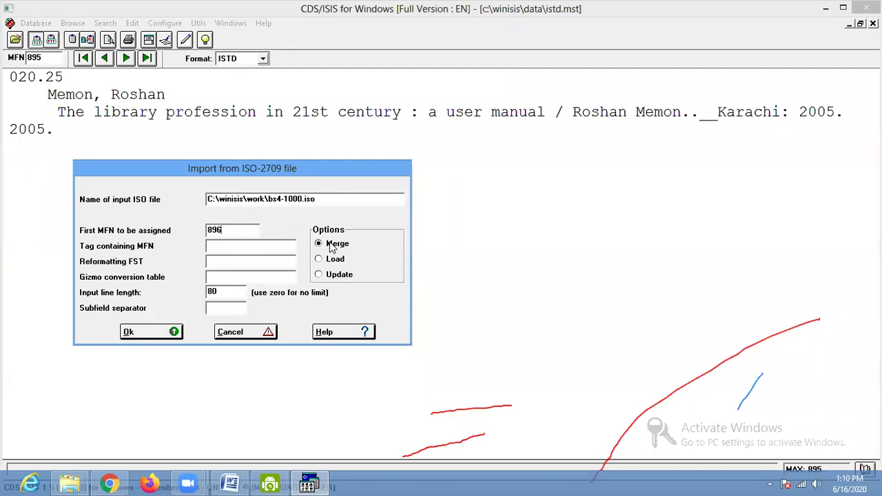
left_click(150, 333)
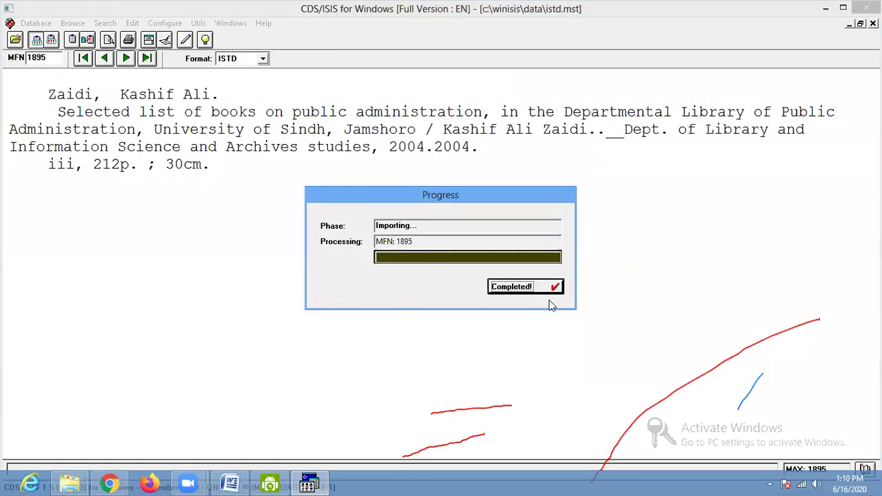
- Dismiss the finished import progress and step back through the imported records to MFN 1875
left_click(544, 292)
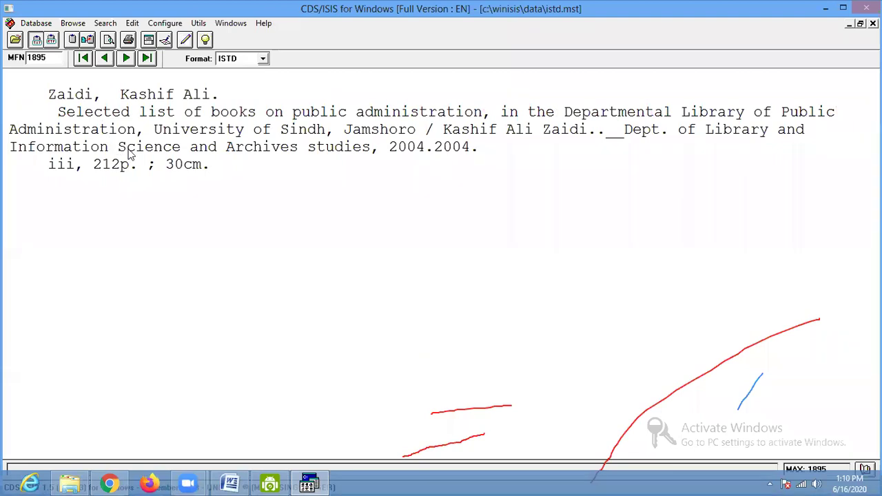
left_click(105, 58)
left_click(105, 58)
left_click(105, 58)
left_click(105, 59)
left_click(105, 59)
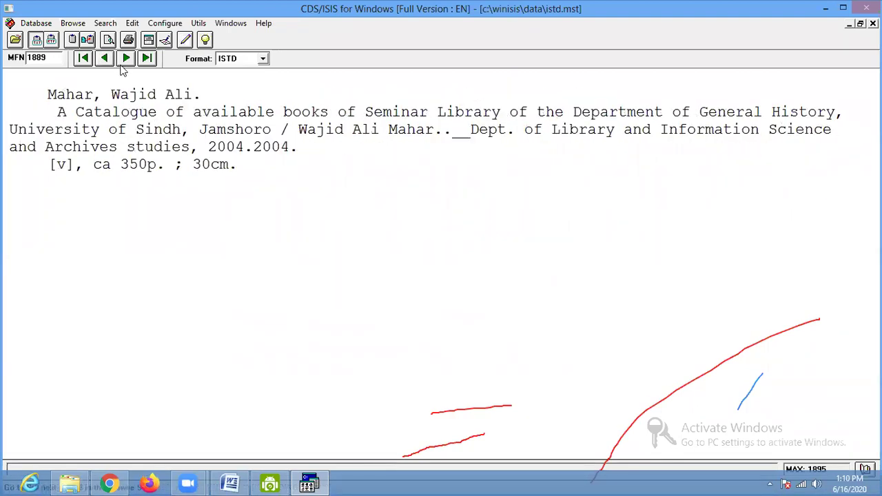
left_click(105, 59)
left_click(105, 59)
left_click(105, 59)
left_click(104, 59)
left_click(105, 59)
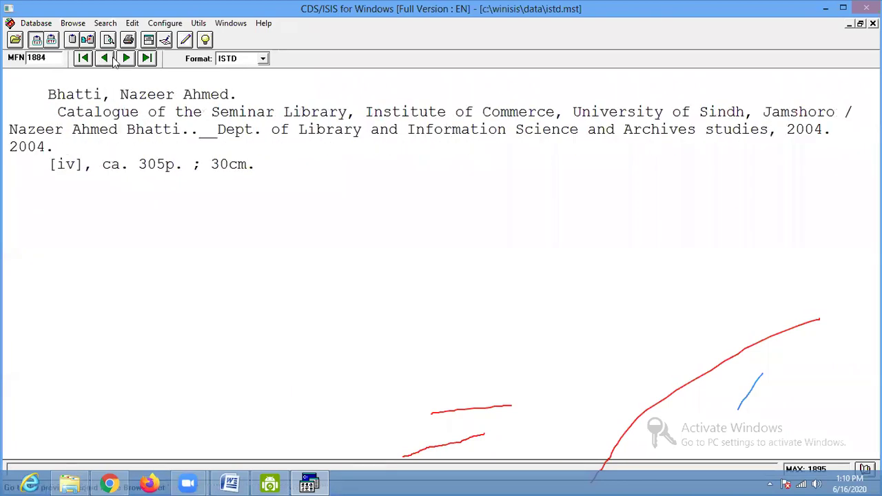
left_click(112, 59)
left_click(113, 60)
left_click(113, 59)
left_click(112, 60)
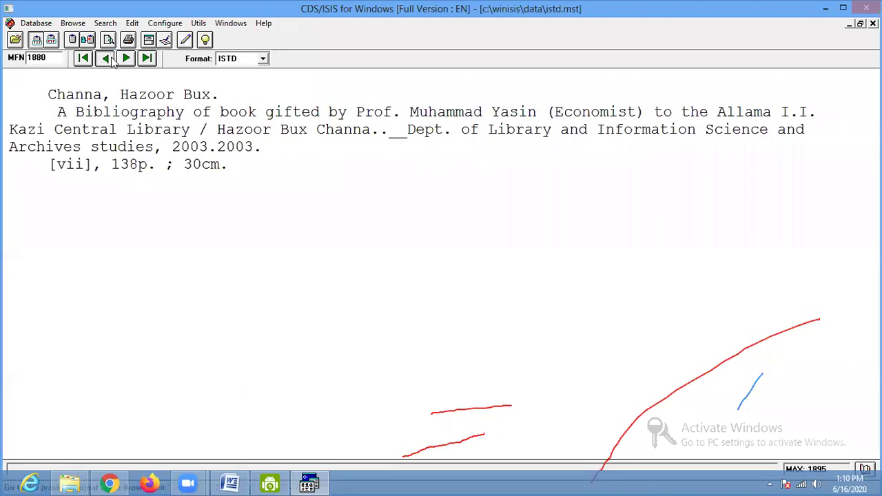
left_click(113, 59)
left_click(112, 60)
left_click(112, 60)
left_click(112, 59)
left_click(112, 59)
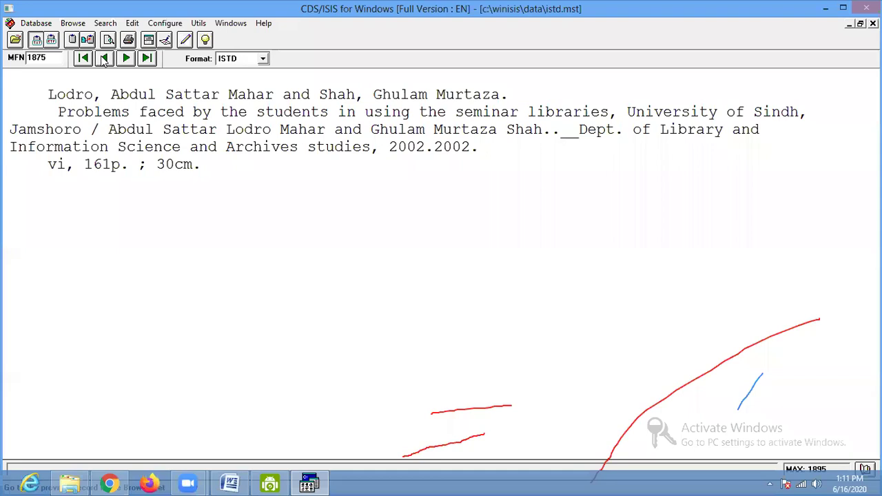
- Preview the record in ISBN, LCAT and PPP formats, then show MFN 1 in ISTD format
left_click(36, 24)
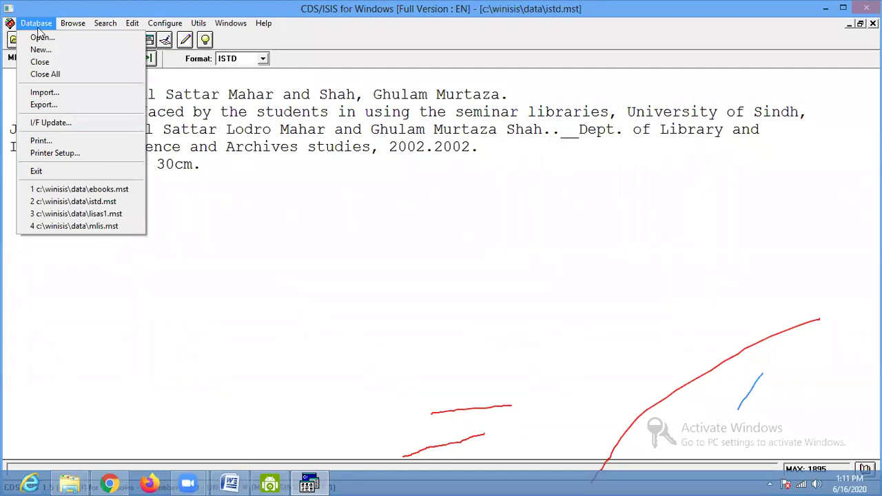
left_click(291, 150)
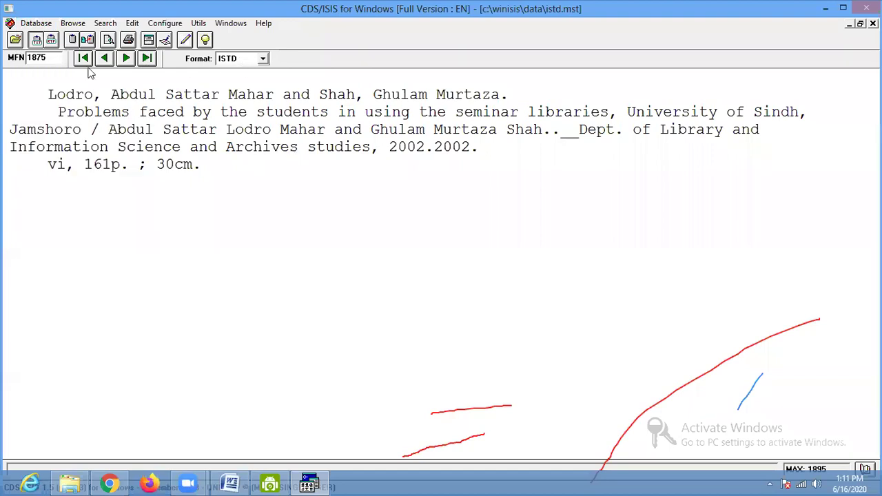
left_click(246, 61)
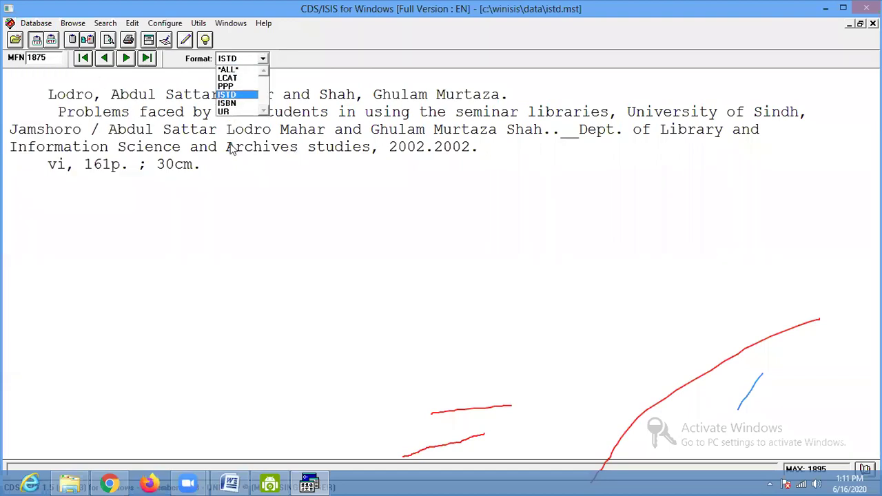
left_click(227, 105)
left_click(248, 60)
left_click(238, 78)
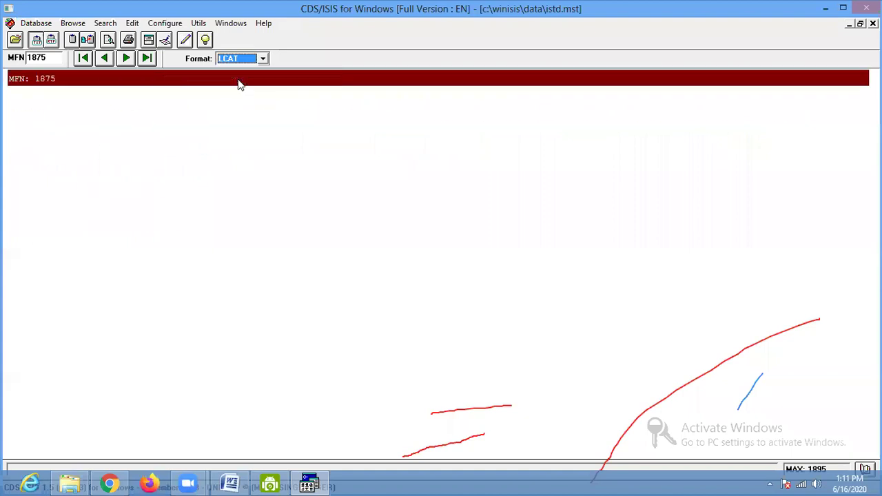
left_click(241, 61)
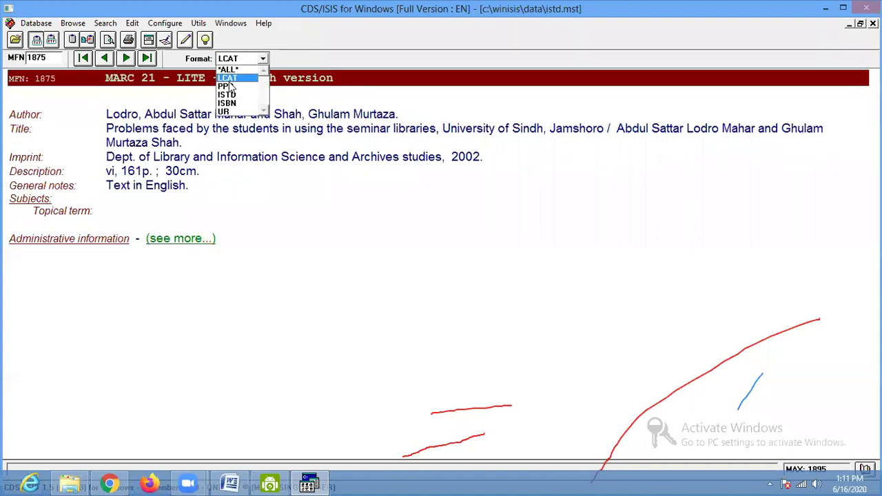
left_click(229, 83)
left_click(244, 62)
left_click(238, 95)
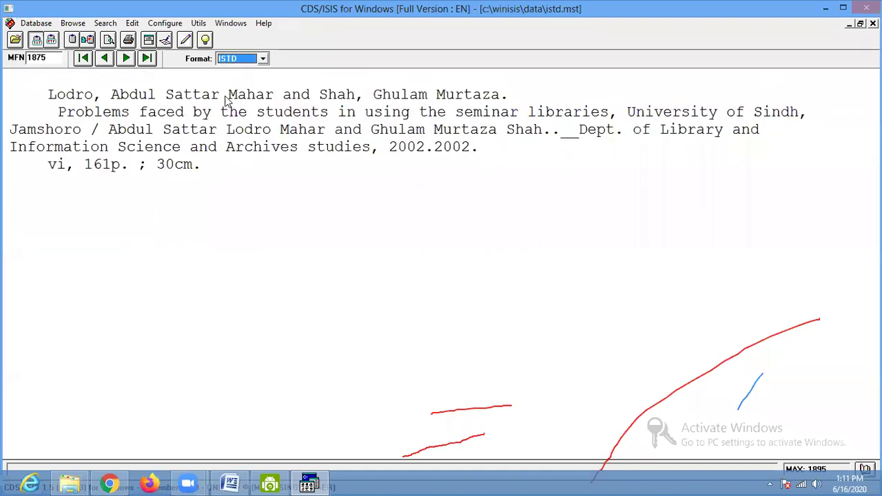
left_click(83, 59)
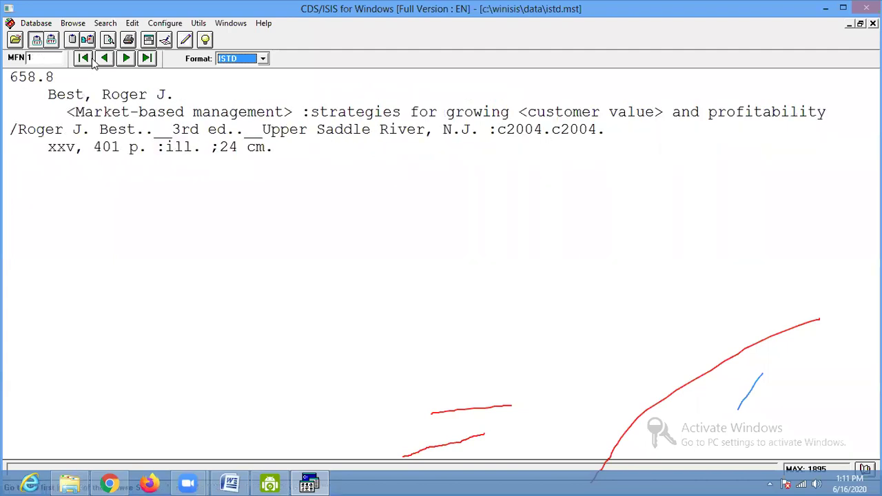
left_click(37, 27)
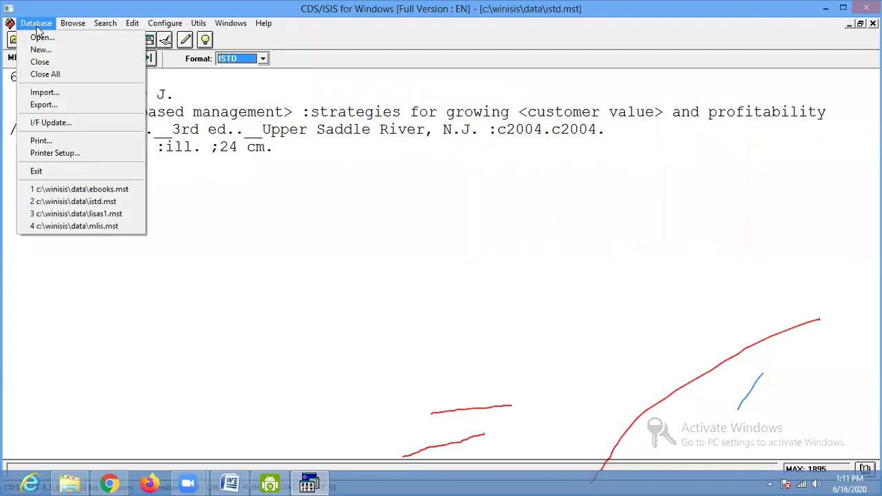
- Set up printing of MFN range 1/1500 to a Windows-ANSI ASCII file
left_click(41, 142)
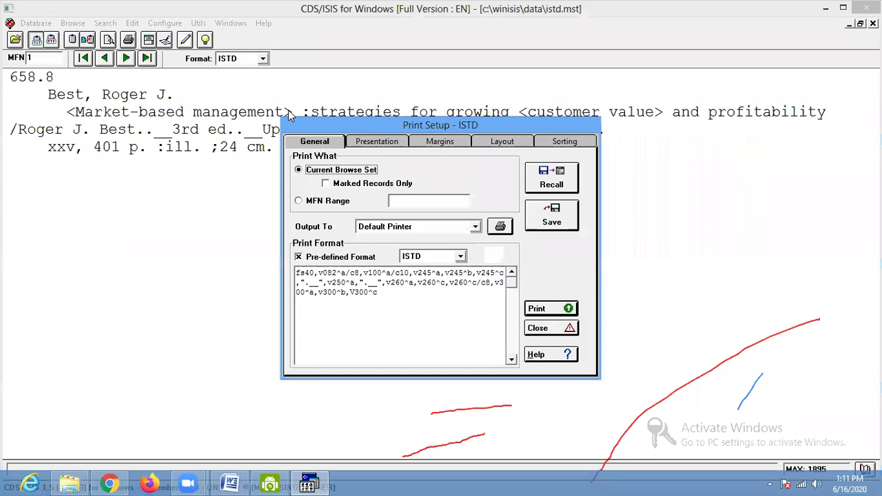
left_click_drag(317, 126, 96, 80)
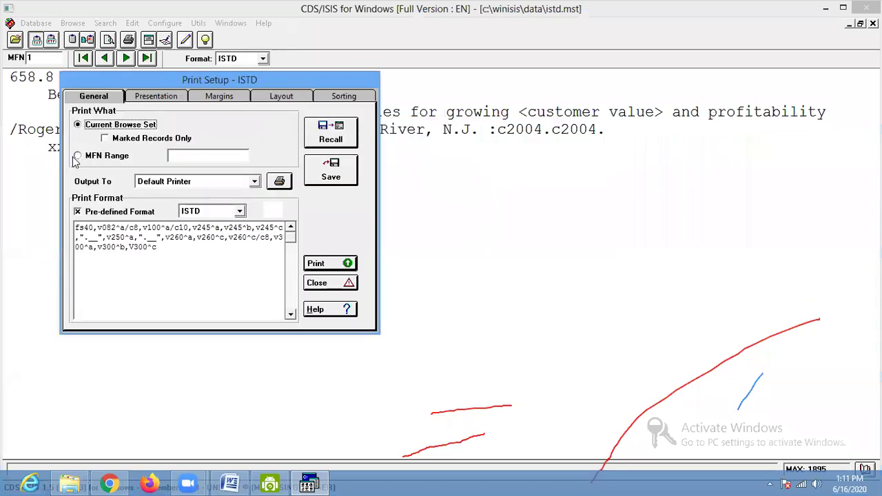
left_click(191, 155)
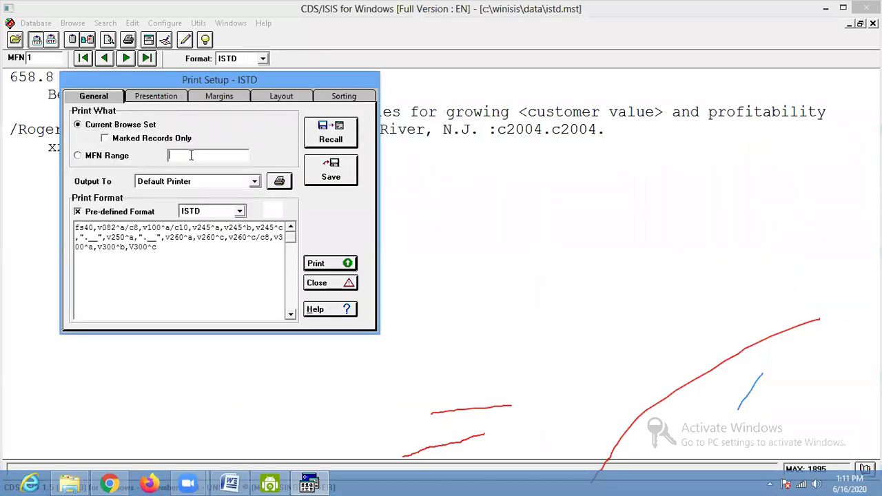
type("1/1500")
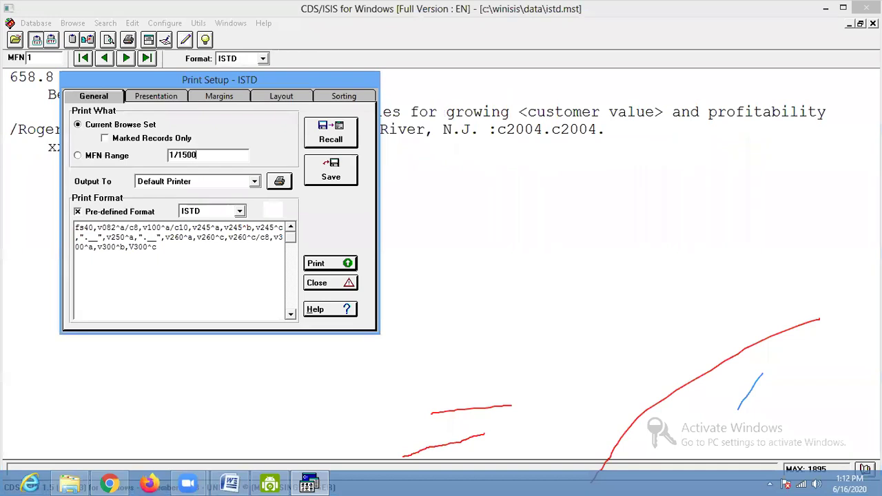
left_click(100, 157)
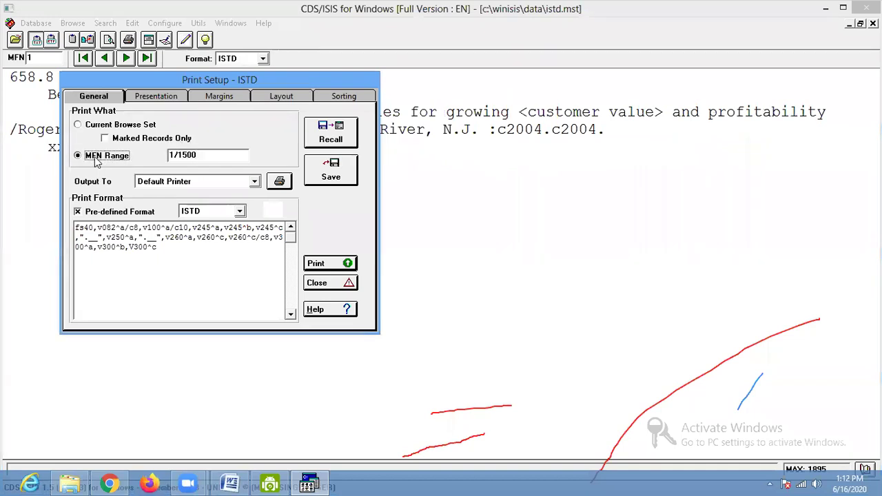
left_click(174, 181)
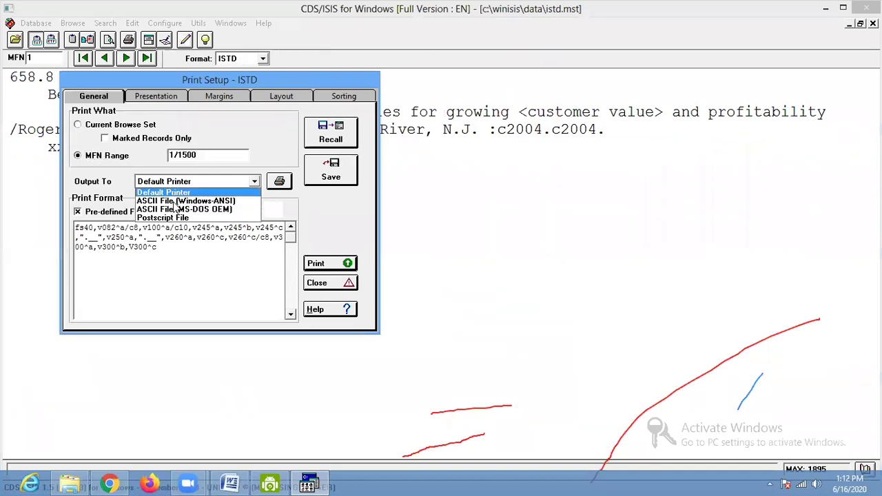
left_click(172, 201)
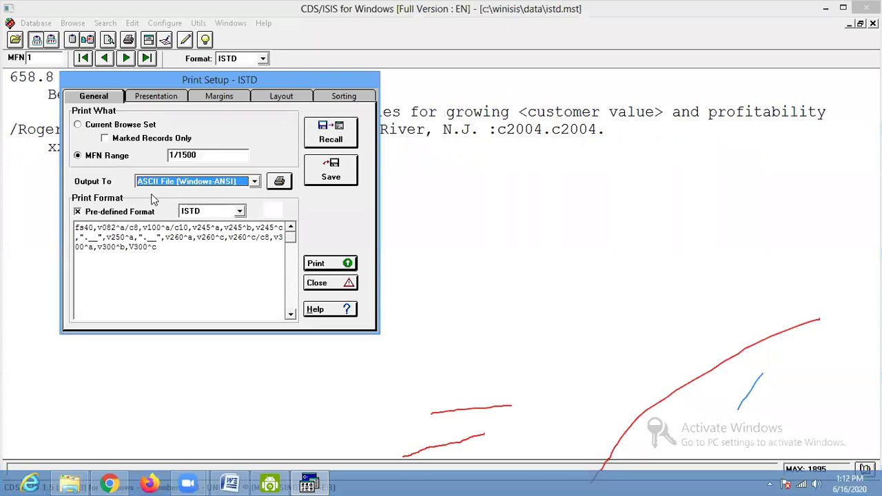
- Append ## to the print format and print the records to the file cattt
left_click(182, 256)
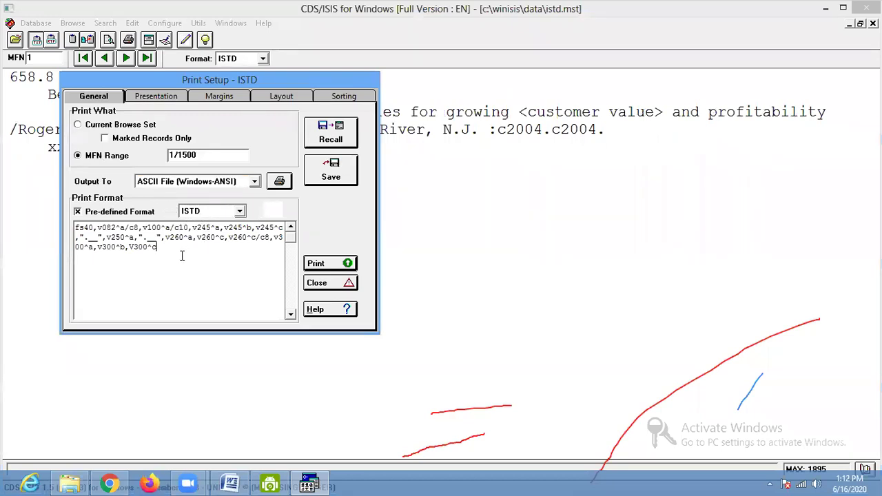
type("##")
left_click(334, 268)
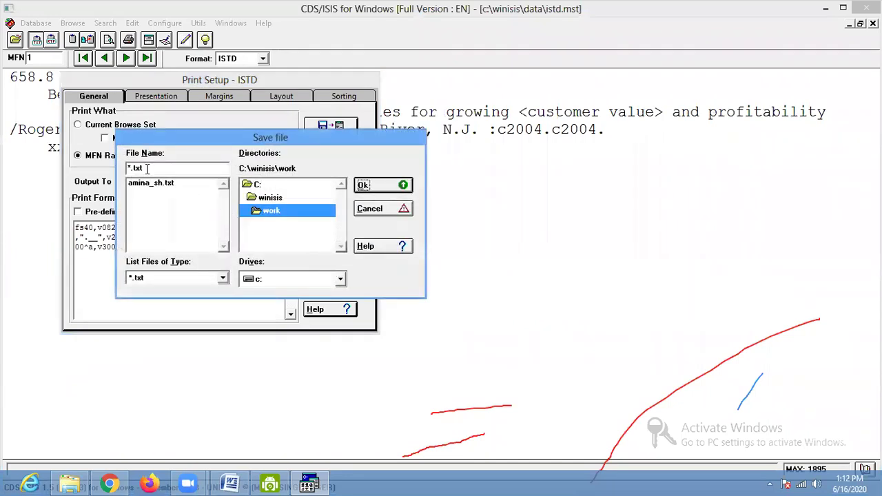
type("cattt")
left_click(365, 185)
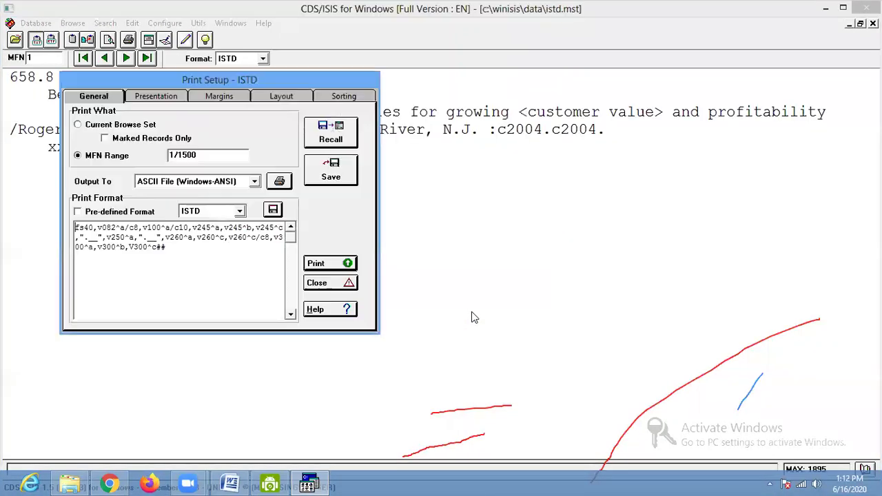
left_click(348, 284)
left_click(70, 483)
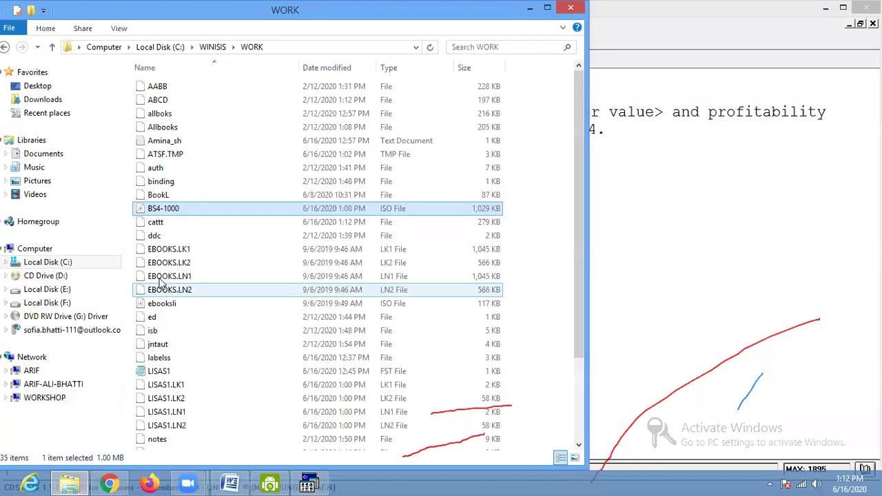
- Open cattt from the WORK folder with WordPad via Open with
right_click(160, 229)
left_click(185, 232)
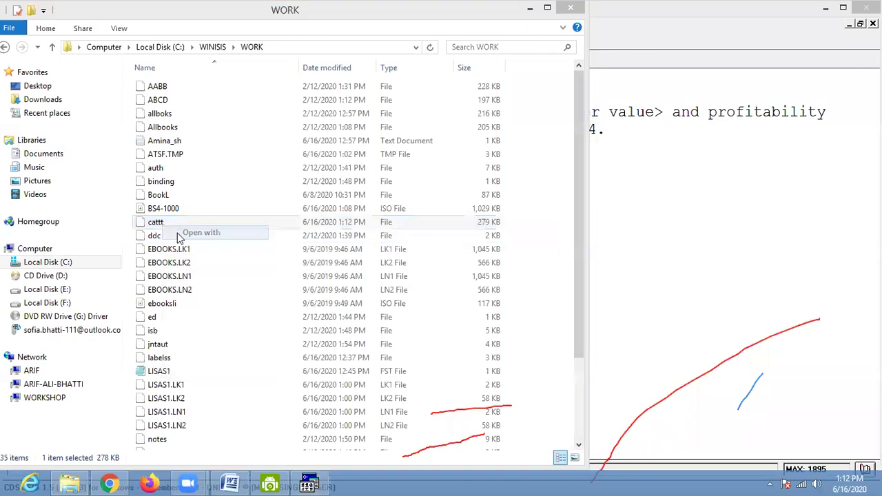
scroll(377, 318, "down", 3)
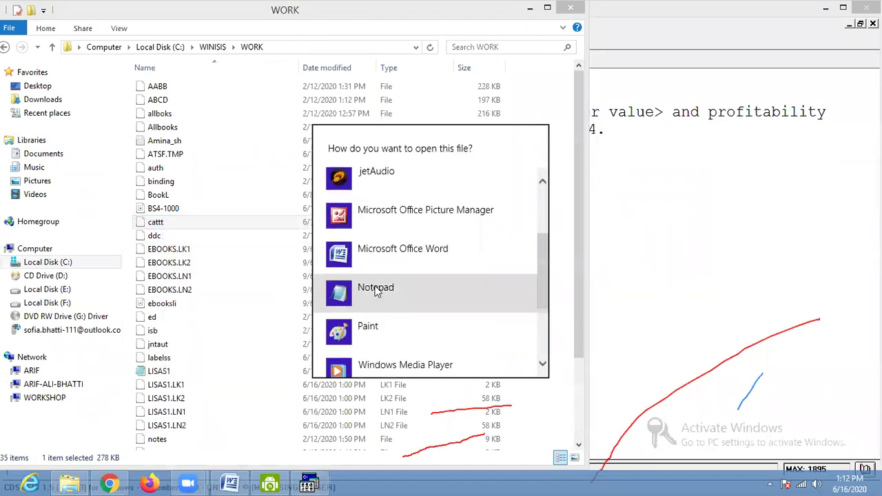
scroll(370, 331, "down", 3)
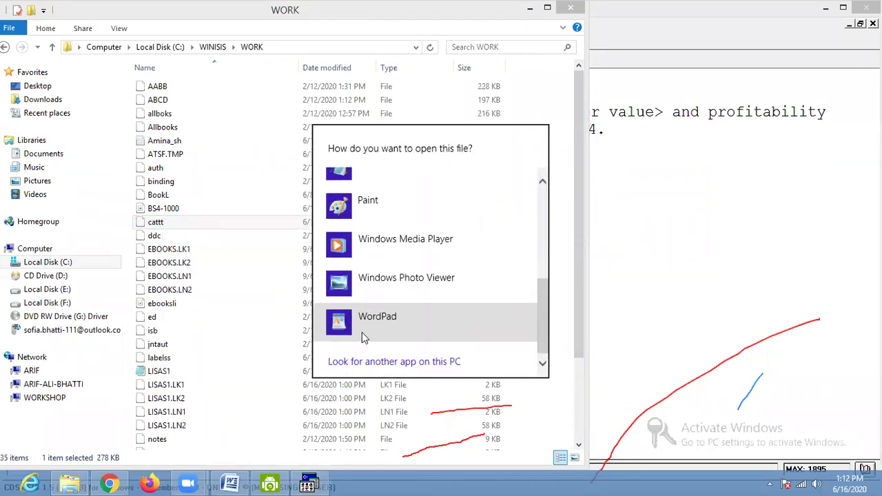
left_click(364, 338)
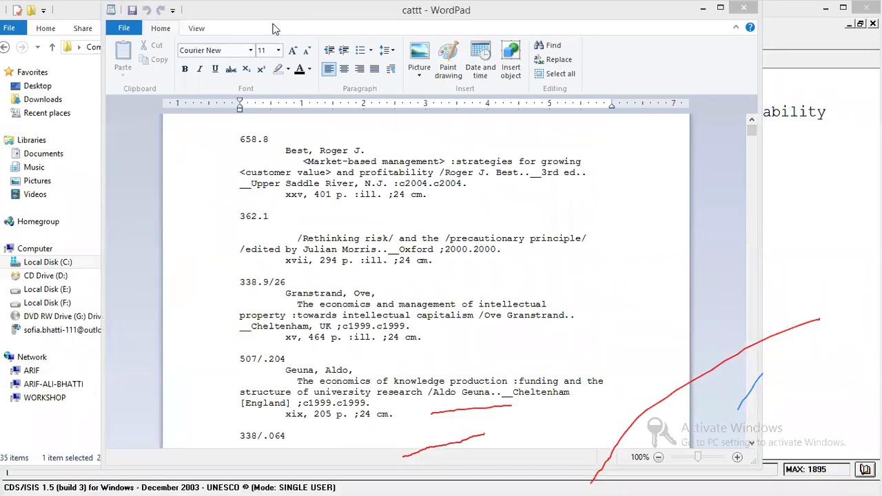
- Scroll through cattt's catalogue entries in WordPad, then close WordPad with Alt+F4
left_click_drag(275, 28, 190, 27)
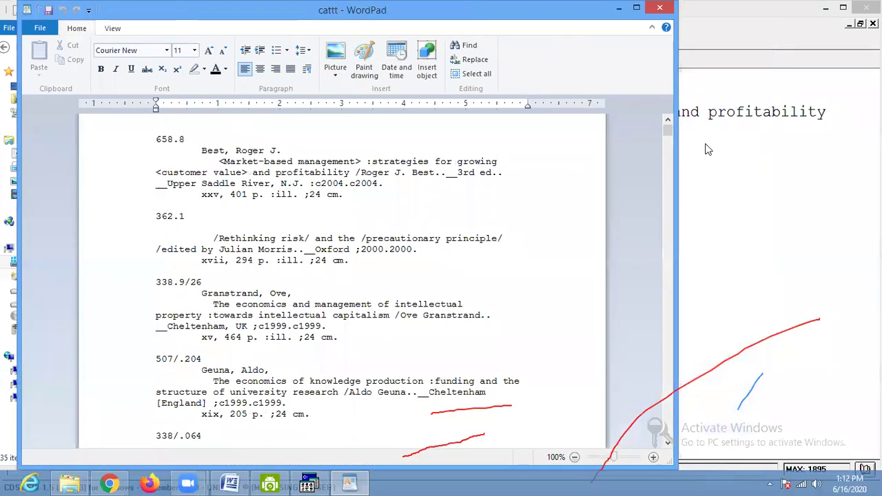
scroll(675, 316, "down", 10)
scroll(675, 315, "up", 10)
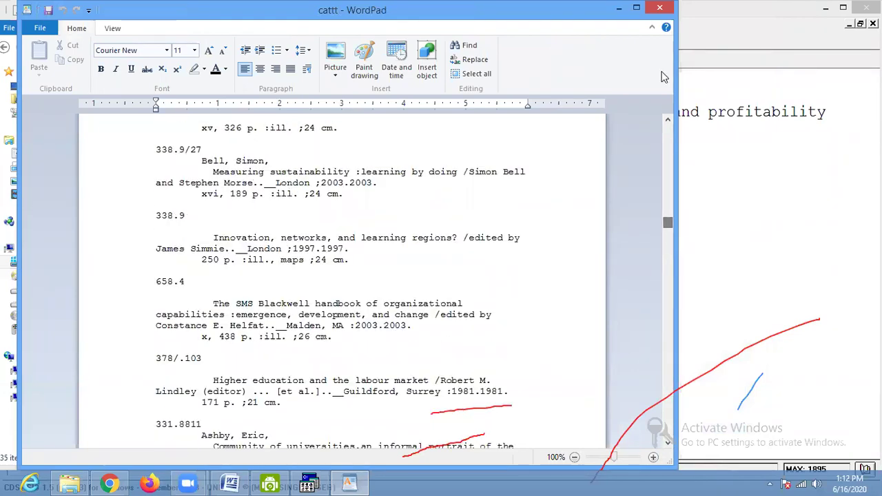
key("alt+F4")
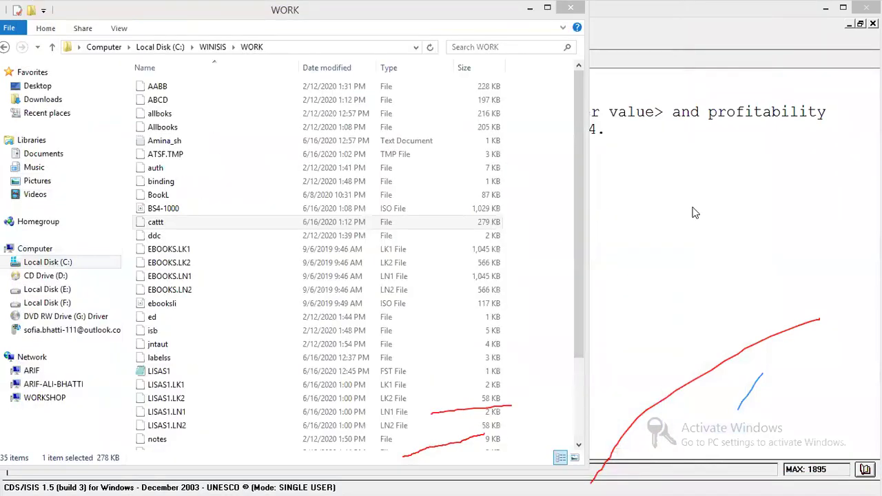